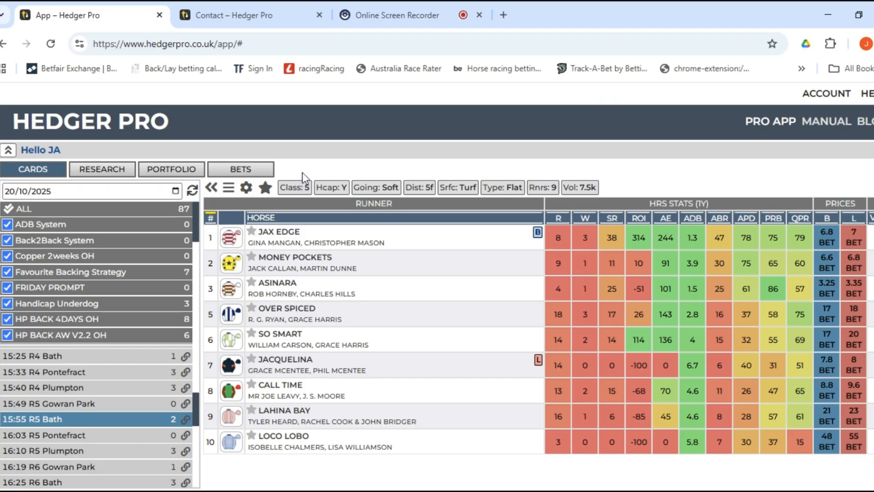
Review the race-card column choices without changing them, then select the Jax Edge row.
scroll(75, 359, "up", 5)
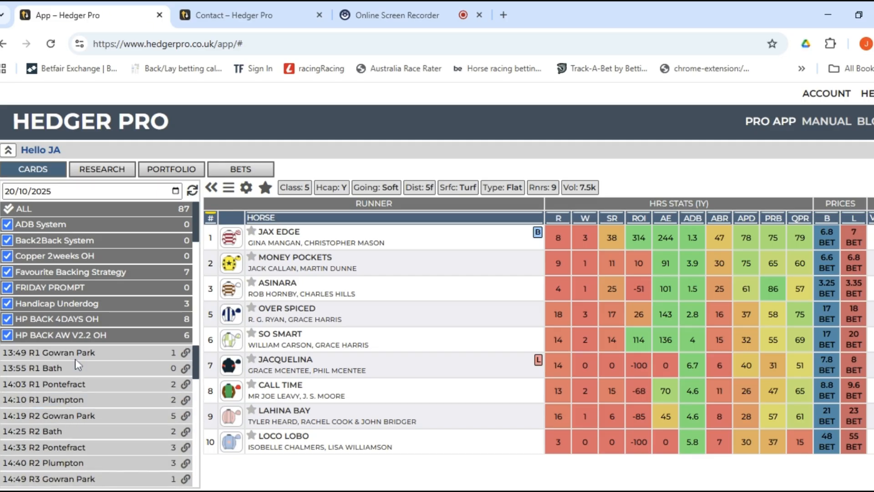
scroll(69, 433, "down", 3)
scroll(68, 428, "up", 4)
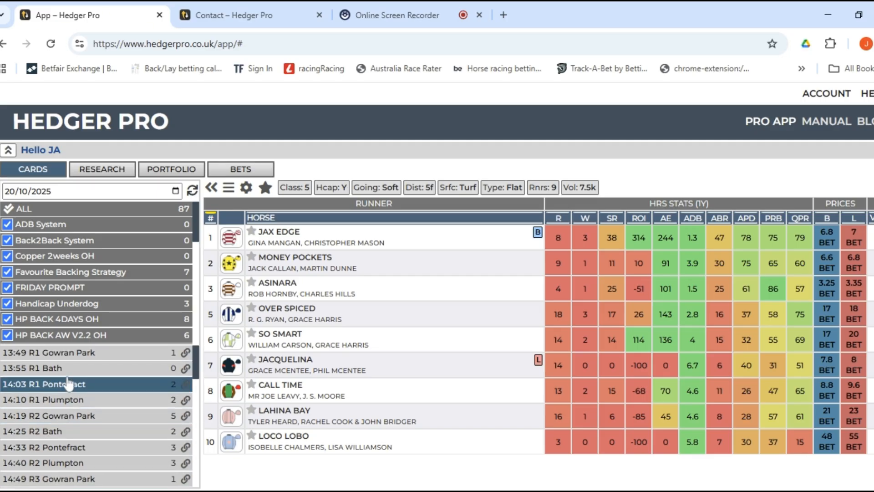
scroll(67, 392, "down", 8)
scroll(63, 423, "up", 4)
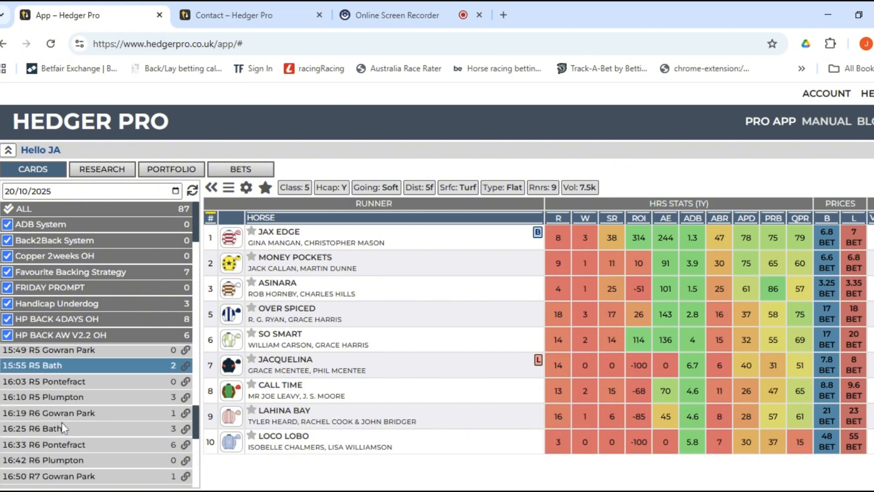
scroll(63, 427, "up", 4)
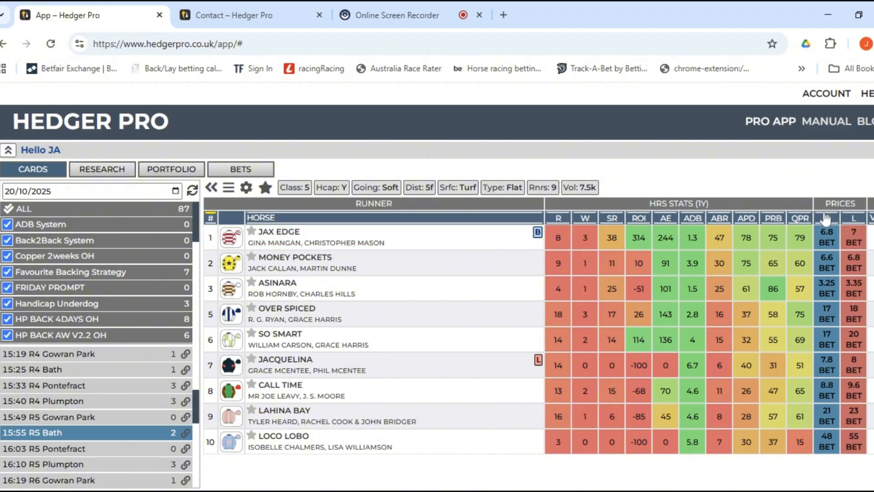
left_click(231, 188)
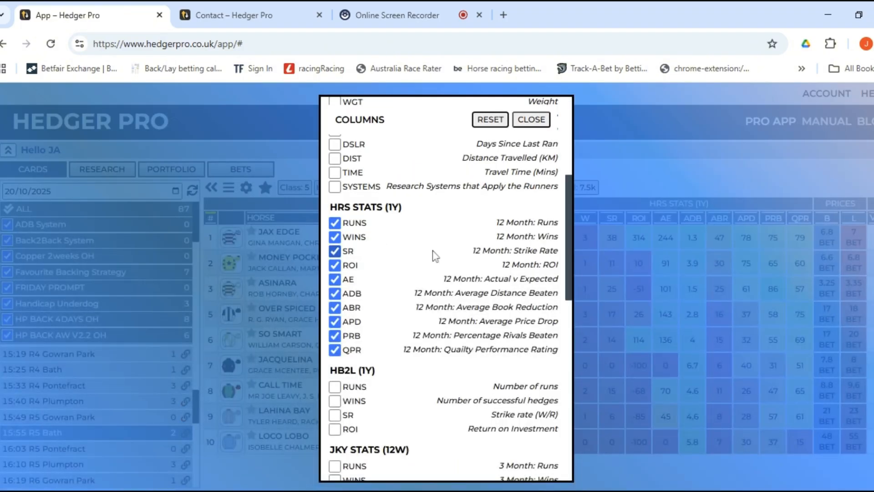
scroll(433, 255, "up", 5)
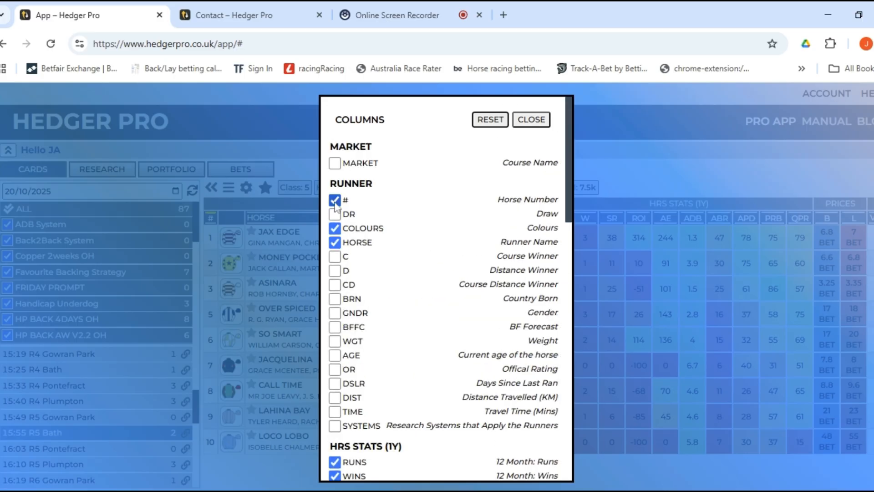
scroll(336, 230, "down", 1)
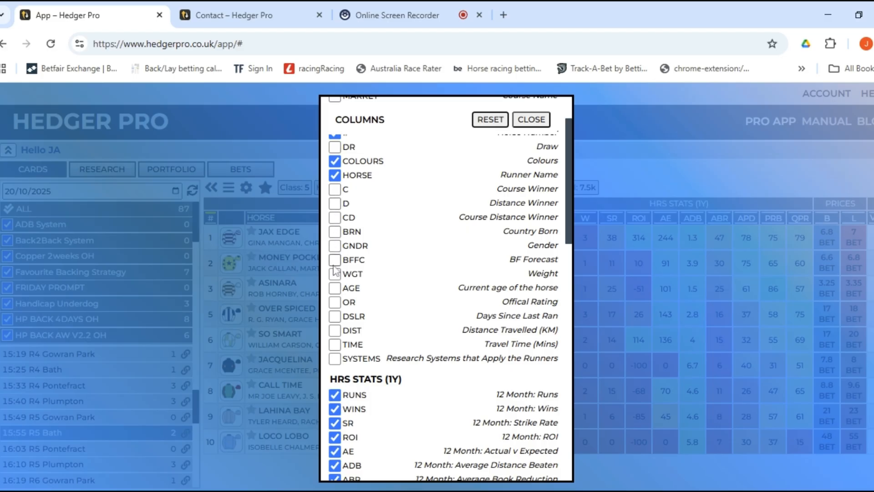
scroll(348, 296, "down", 3)
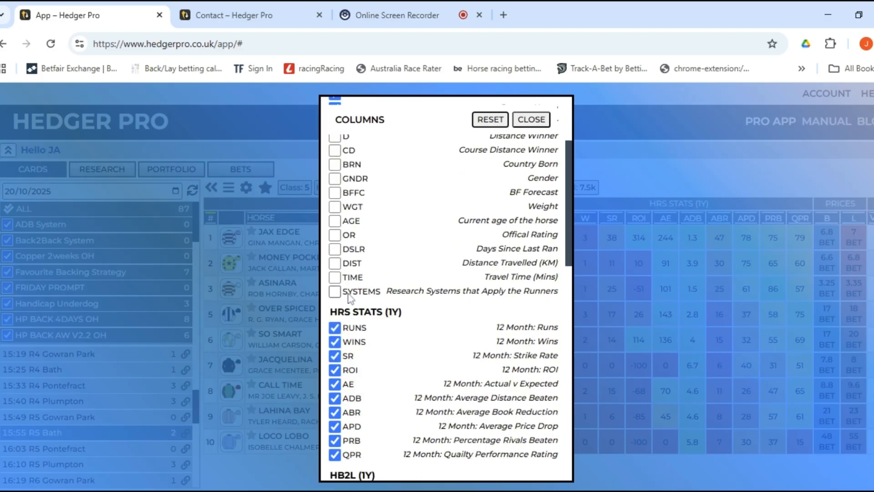
scroll(359, 251, "down", 3)
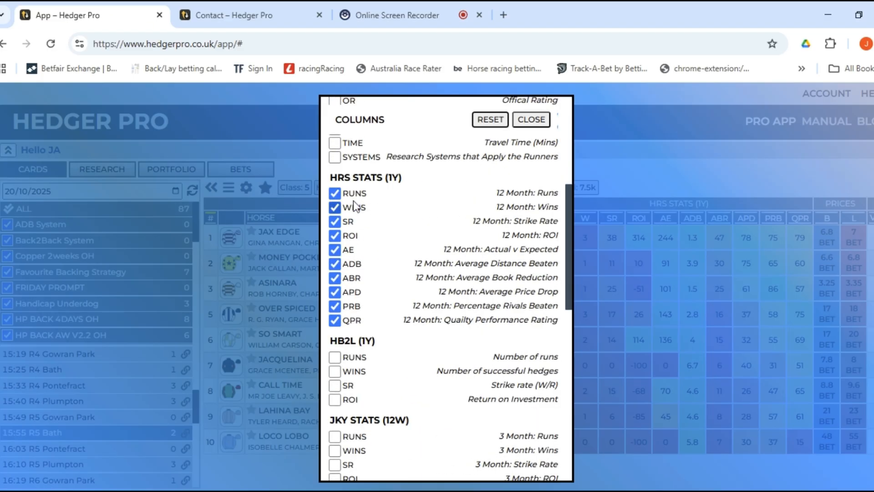
scroll(364, 282, "down", 3)
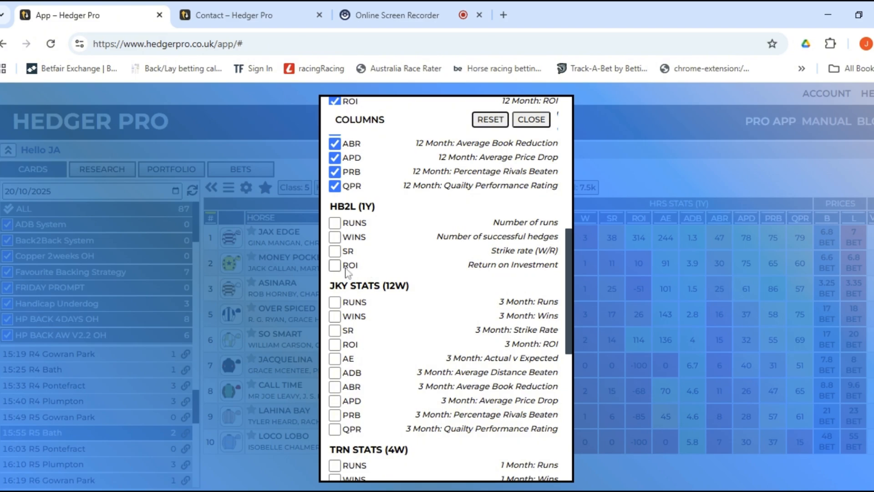
scroll(346, 271, "down", 3)
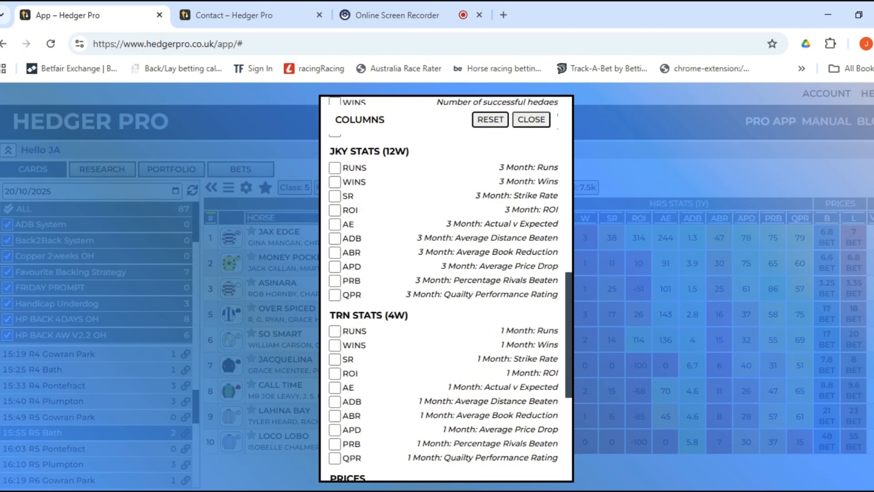
left_click_drag(332, 155, 416, 157)
left_click(417, 158)
scroll(420, 230, "down", 1)
scroll(419, 221, "up", 2)
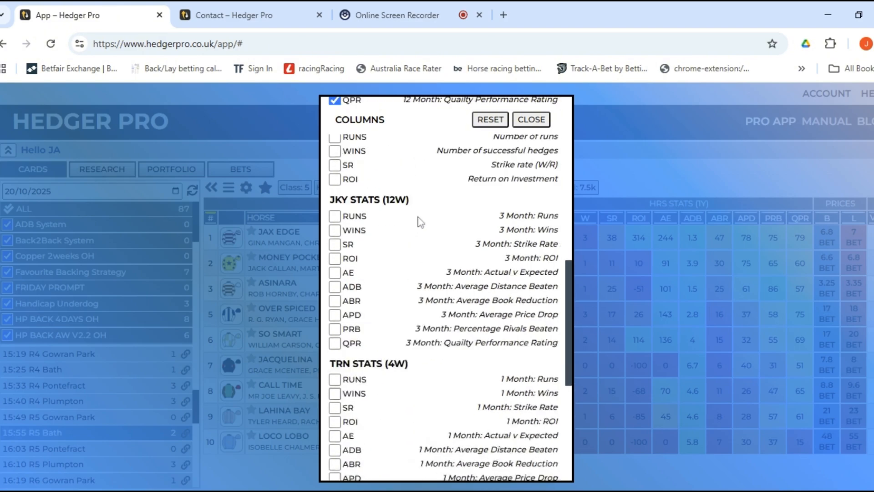
scroll(422, 226, "up", 1)
scroll(365, 245, "down", 1)
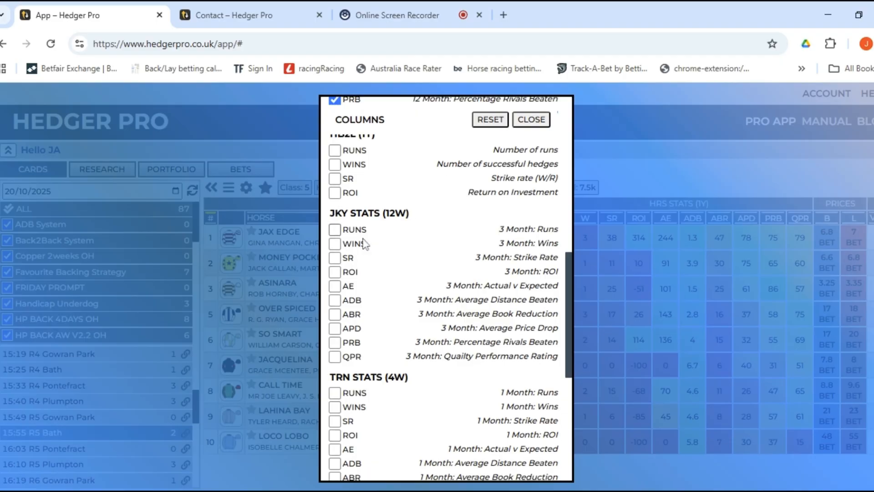
scroll(364, 244, "down", 3)
left_click_drag(403, 248, 329, 251)
left_click(418, 244)
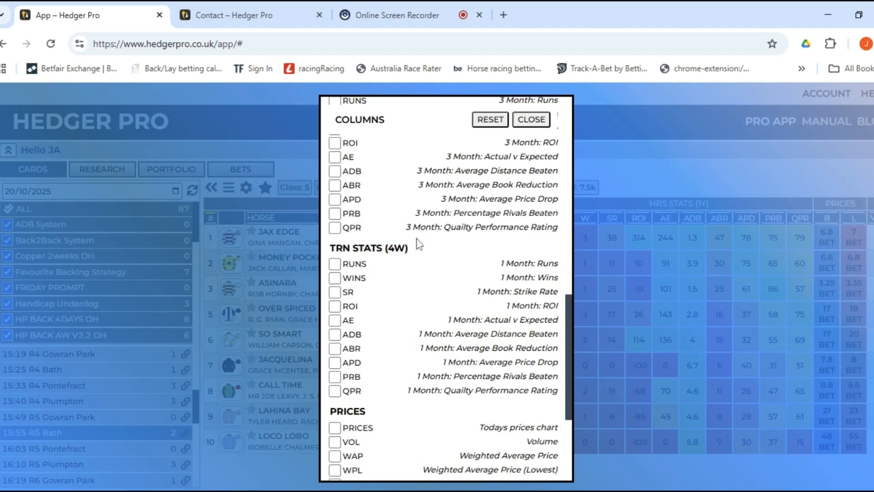
scroll(422, 248, "up", 9)
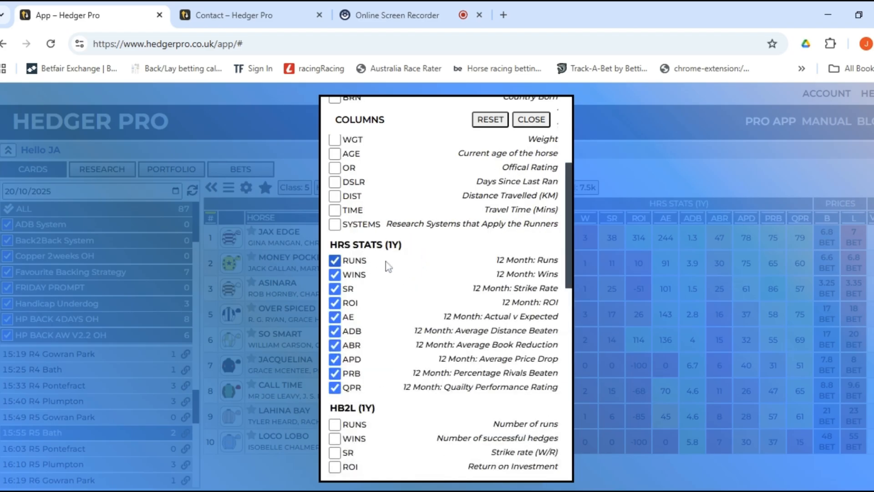
scroll(409, 251, "down", 12)
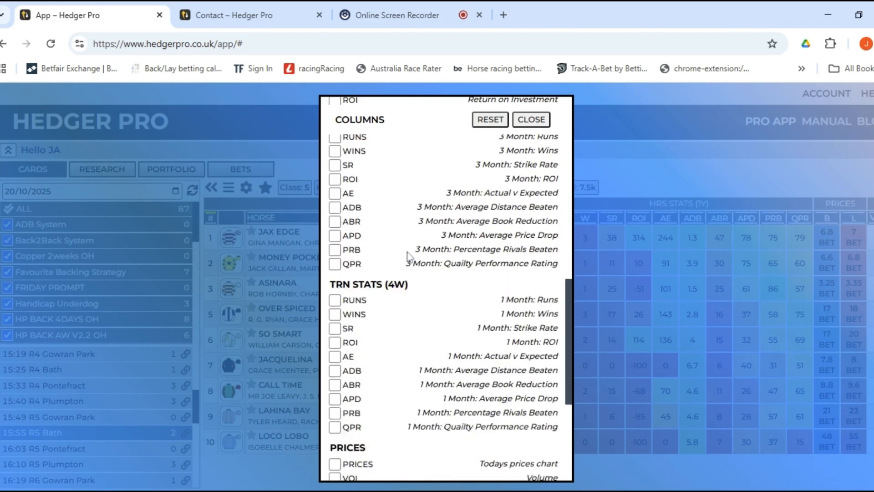
scroll(410, 257, "down", 1)
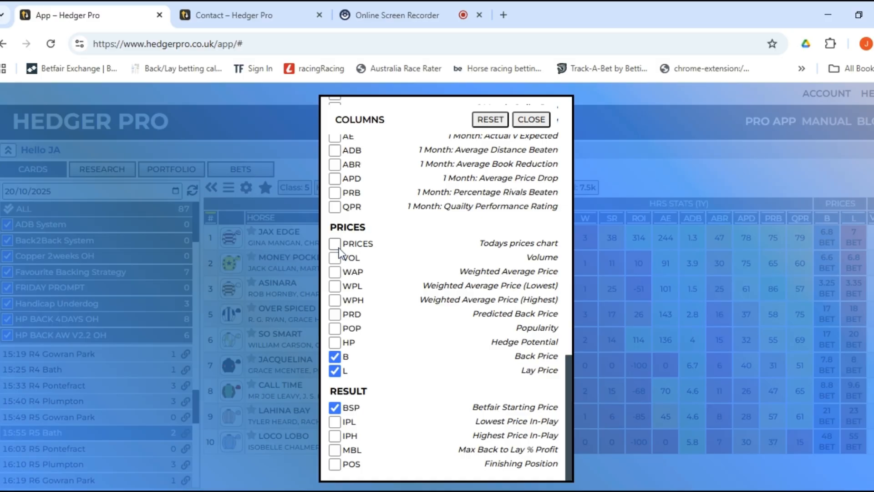
scroll(391, 214, "up", 15)
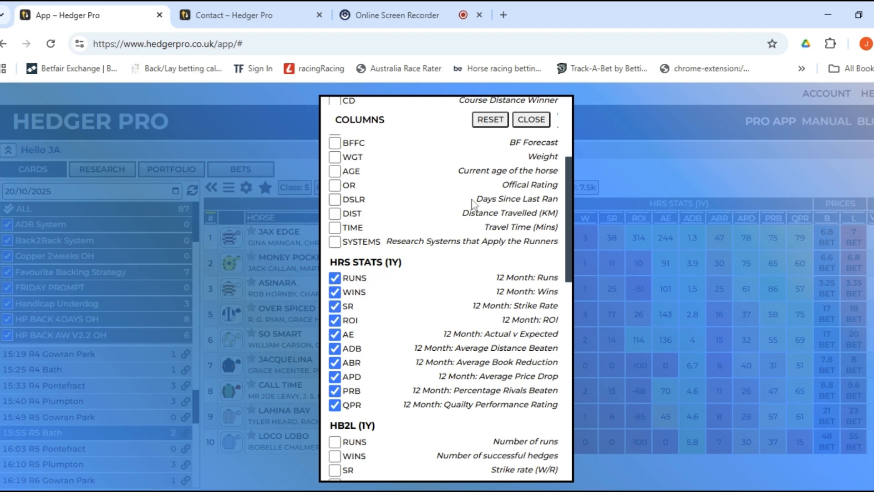
left_click(531, 120)
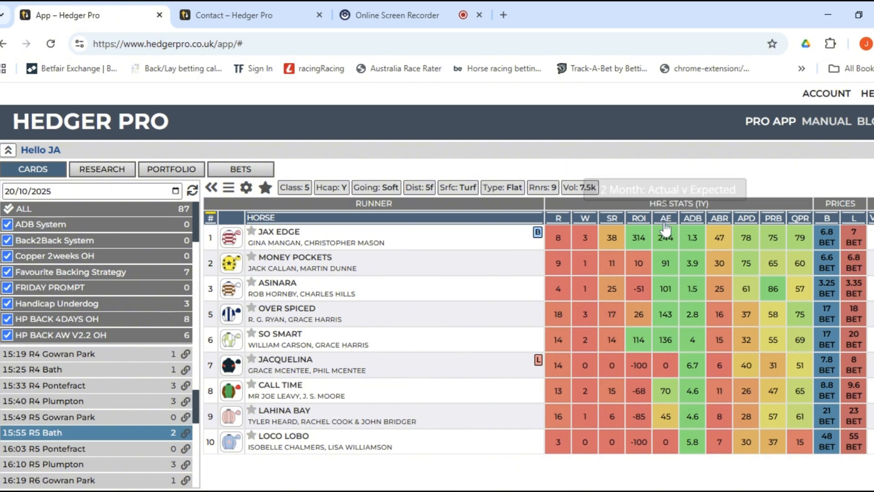
left_click(667, 239)
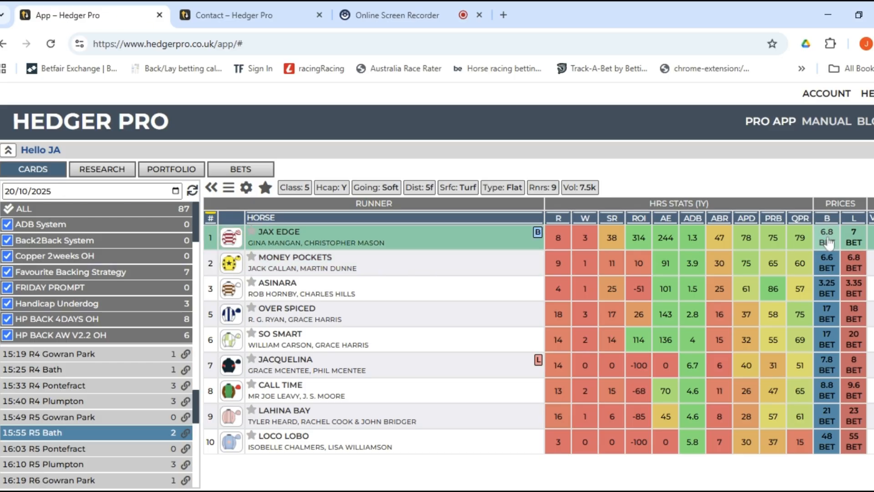
Hide the horse runs, wins, strike rate, ROI, ADB, ABR, APD and QPR columns.
left_click(229, 188)
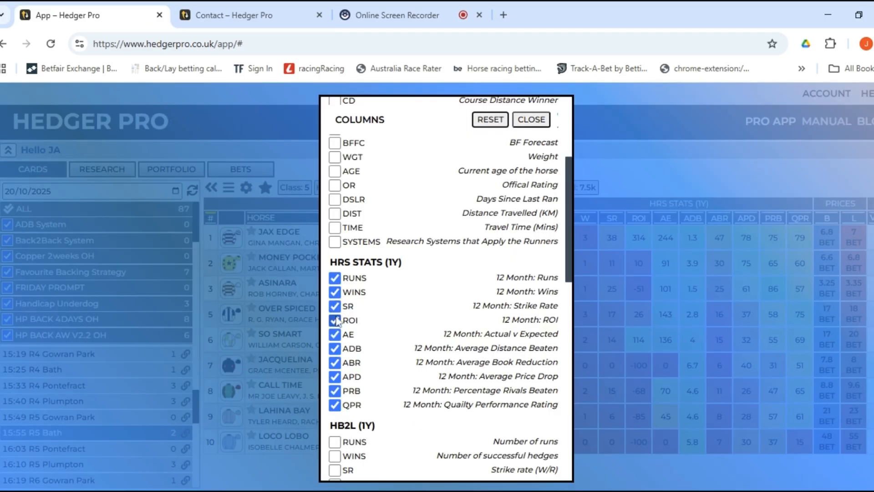
left_click(334, 278)
left_click(334, 292)
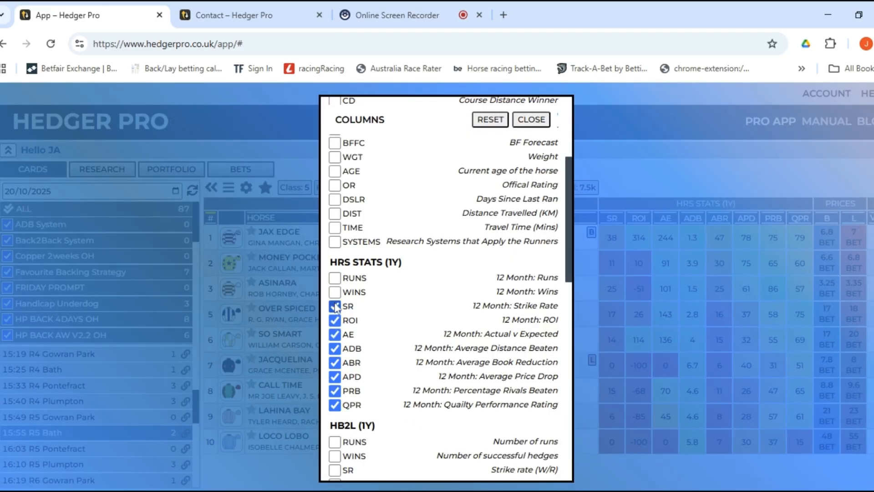
left_click(335, 306)
left_click(335, 320)
left_click(335, 349)
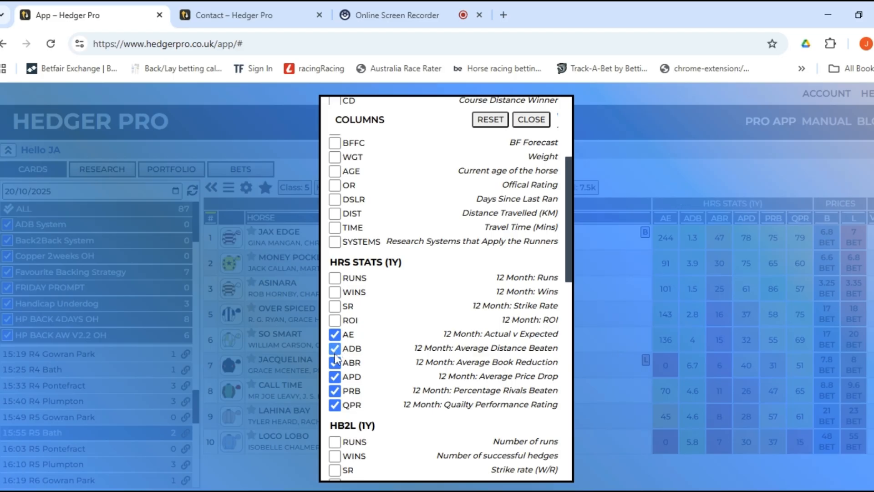
left_click(335, 363)
left_click(334, 377)
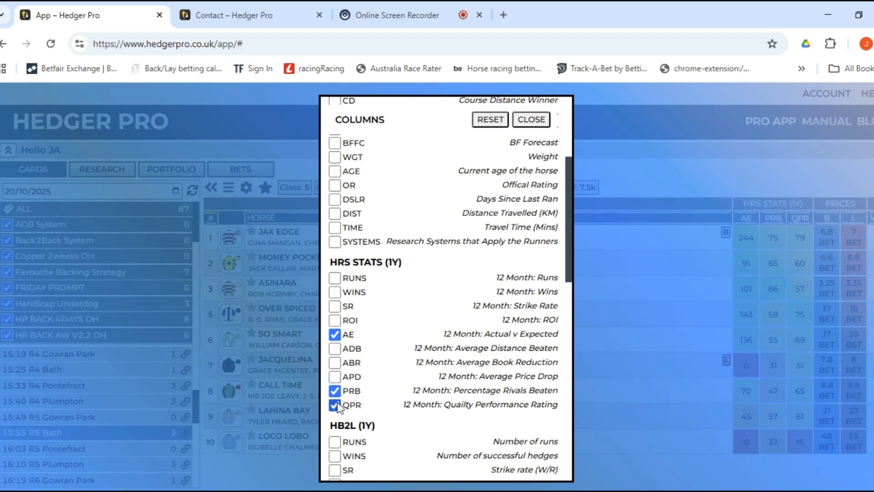
left_click(335, 404)
Show the 3-month jockey and 1-month trainer AE and PRB columns.
scroll(405, 312, "down", 3)
scroll(403, 313, "down", 4)
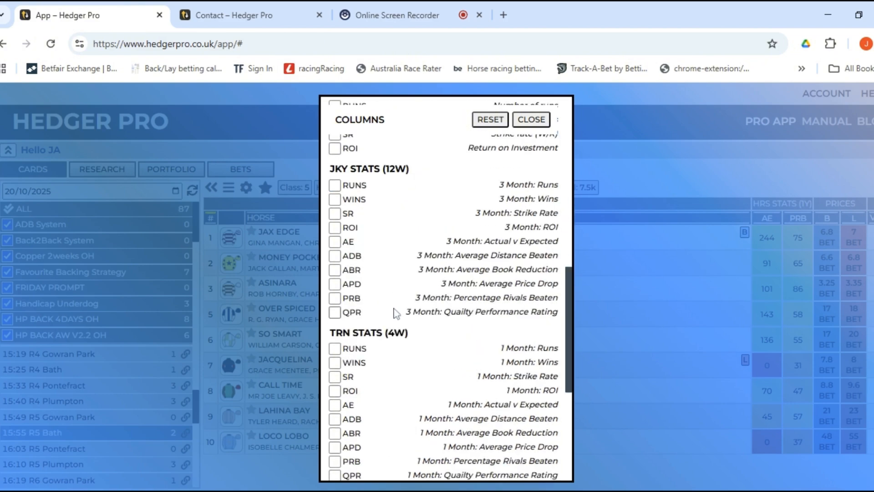
left_click(335, 242)
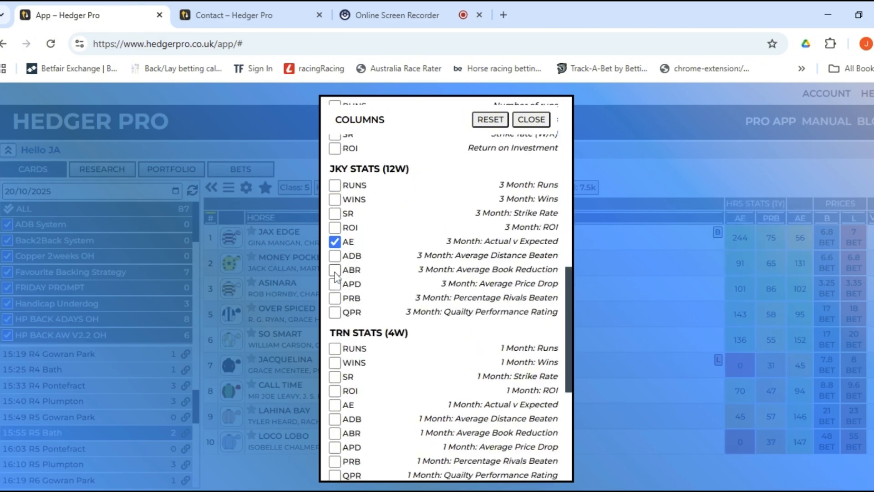
left_click(334, 298)
scroll(381, 313, "down", 1)
left_click(335, 338)
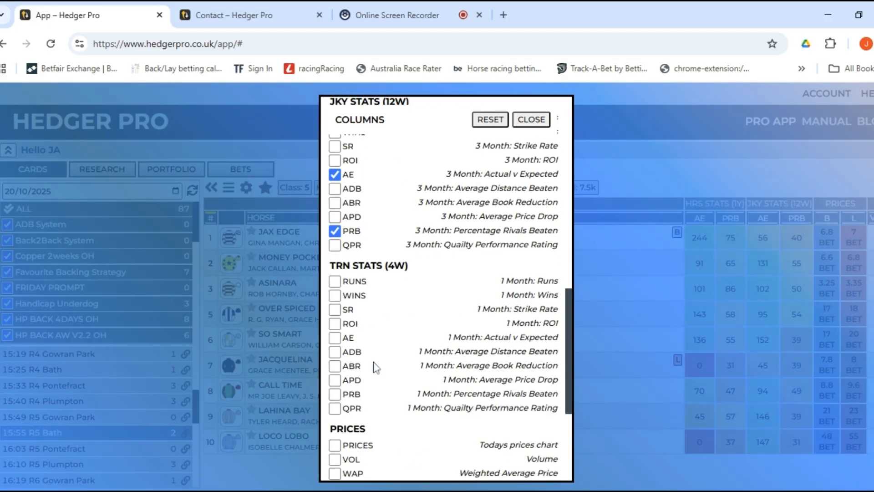
left_click(336, 395)
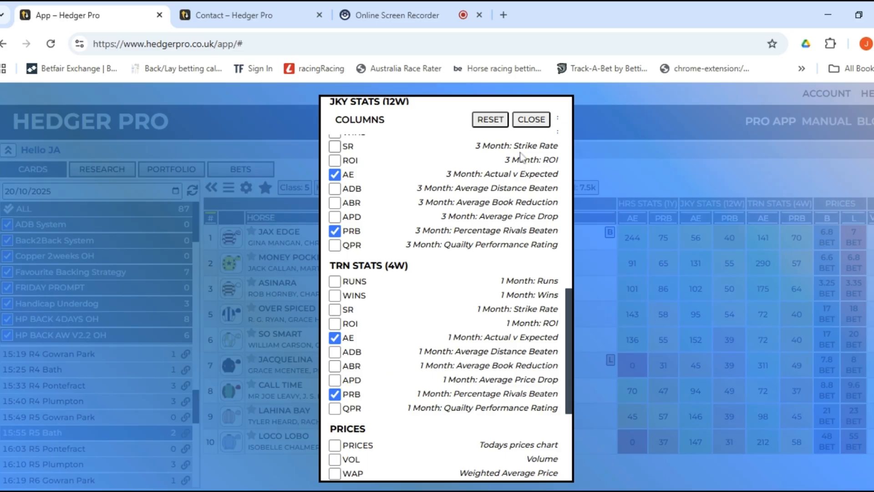
left_click(531, 121)
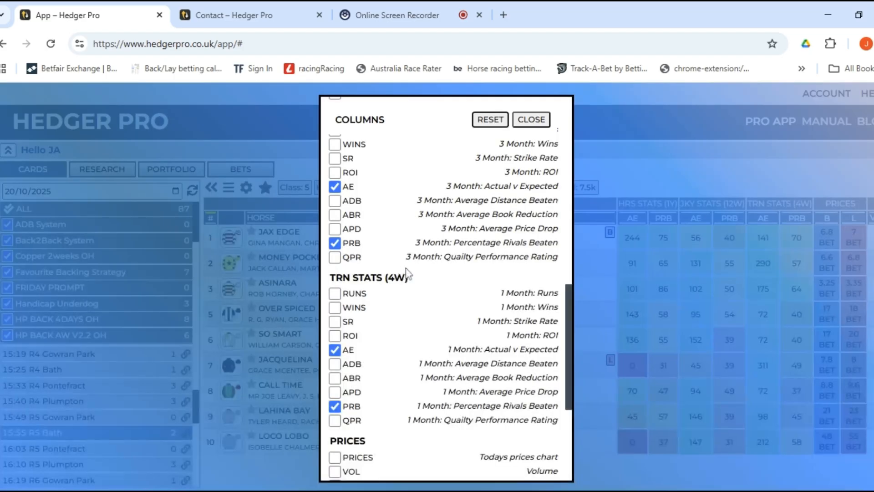
Close the column chooser and select Jax Edge in the 15:55 Bath runner table.
scroll(435, 283, "down", 4)
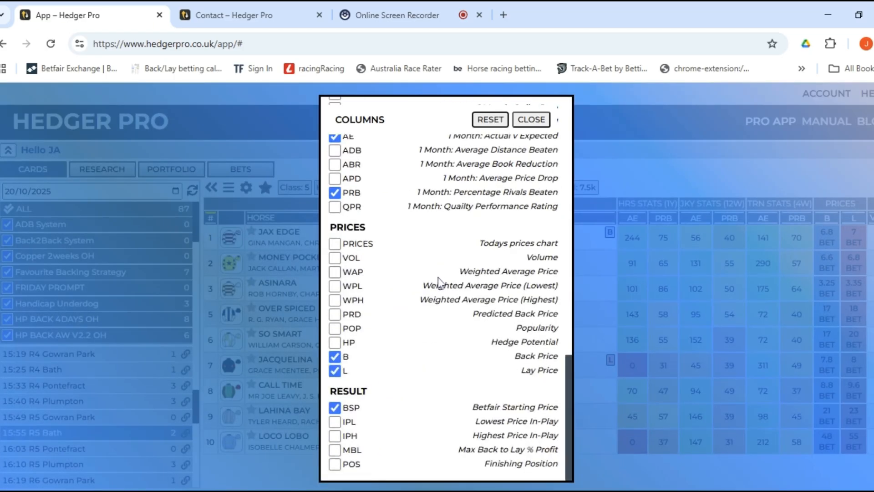
scroll(435, 284, "up", 1)
scroll(436, 284, "up", 12)
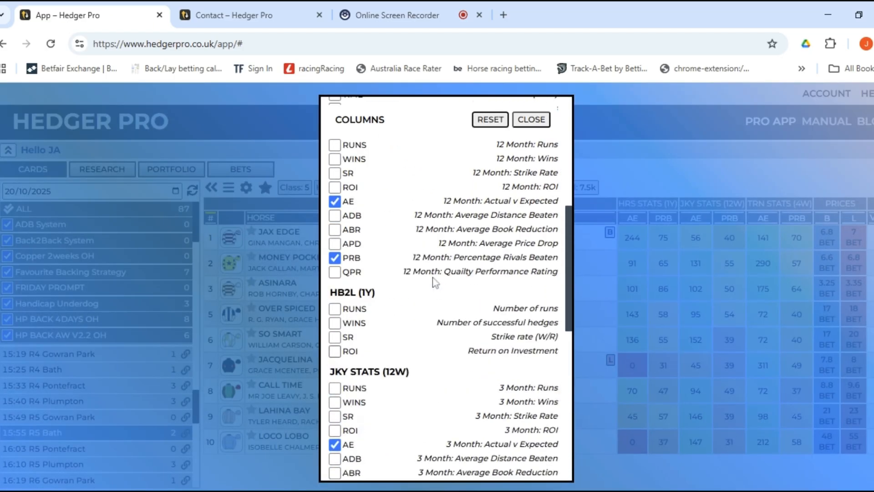
left_click(531, 120)
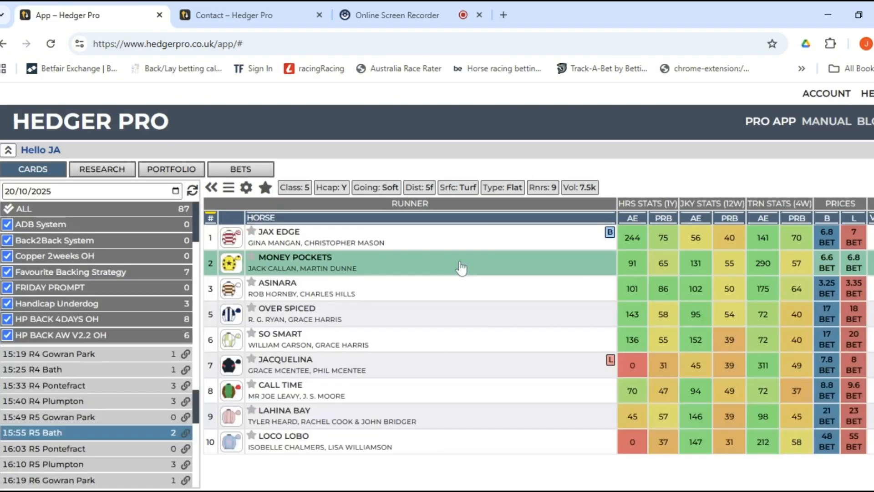
left_click(460, 240)
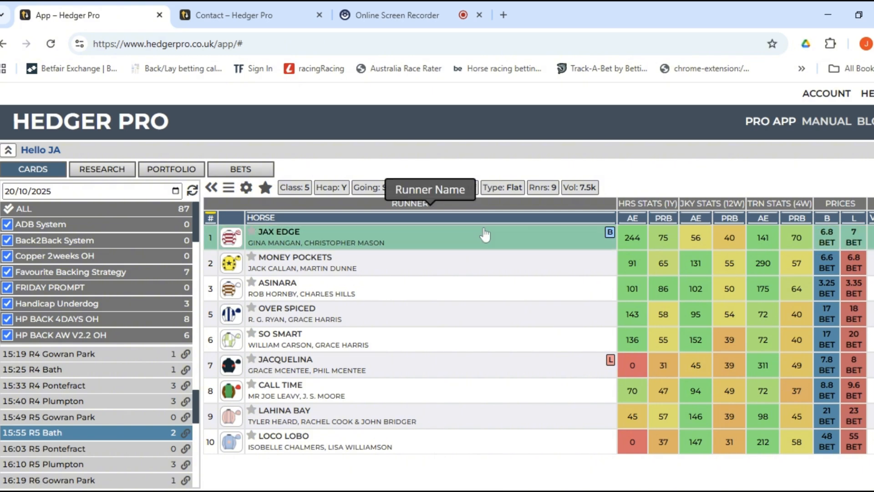
Open an order on Jax Edge from its back price and switch it from lay to back.
left_click(827, 242)
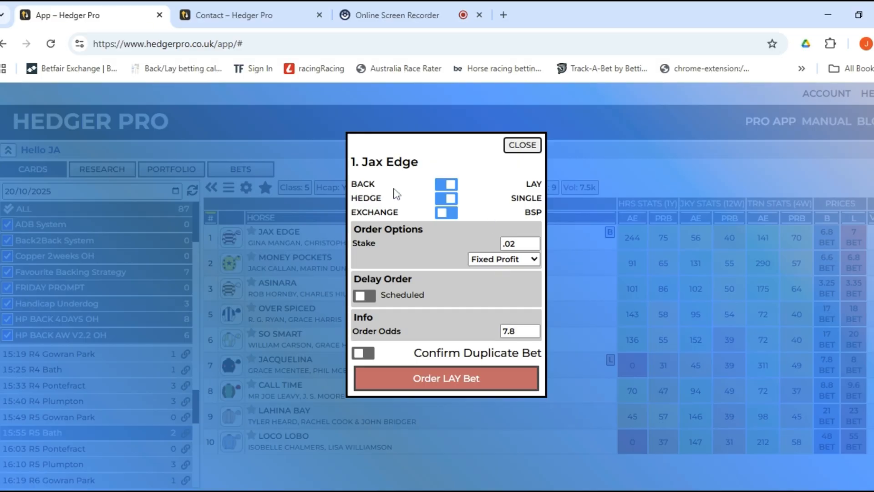
left_click(446, 184)
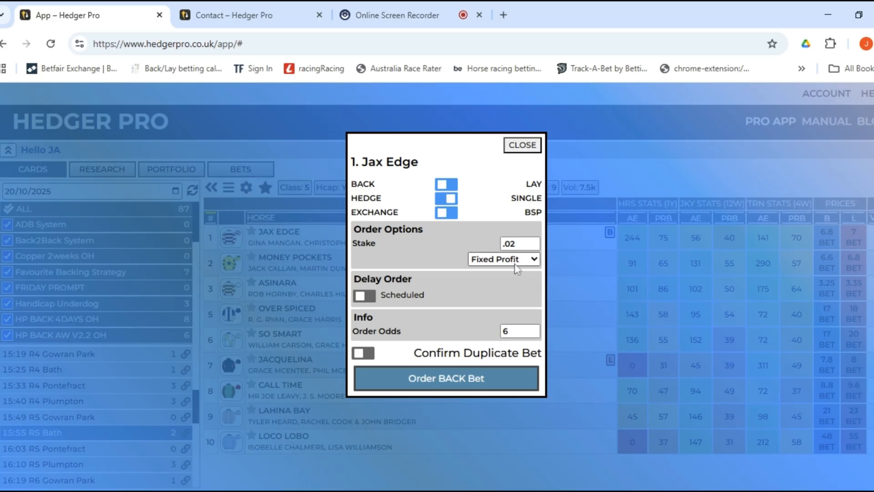
Set the stake type to Fixed Liability, inspect the MTP/Min/Max Odds scheduling options, then turn scheduling off.
left_click(517, 277)
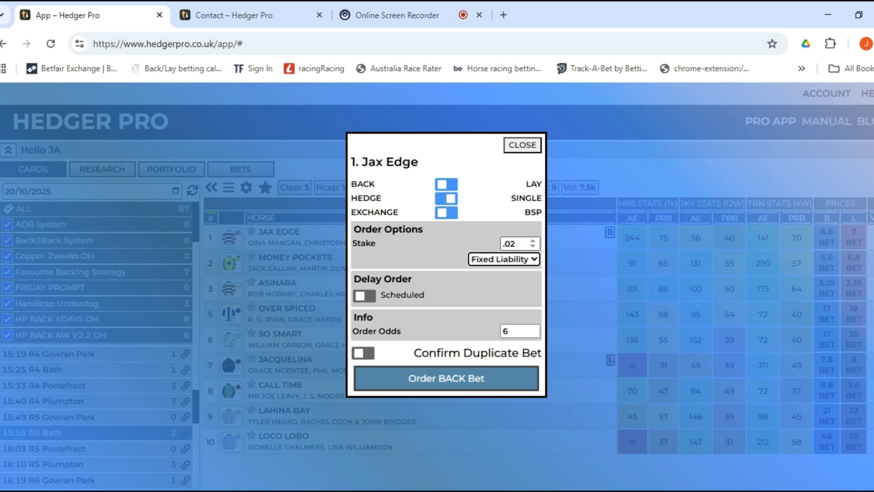
left_click(370, 302)
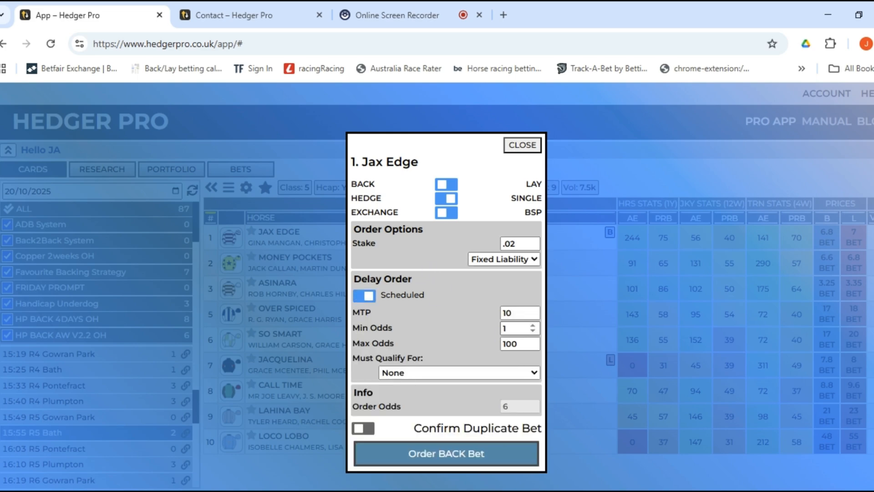
left_click(519, 313)
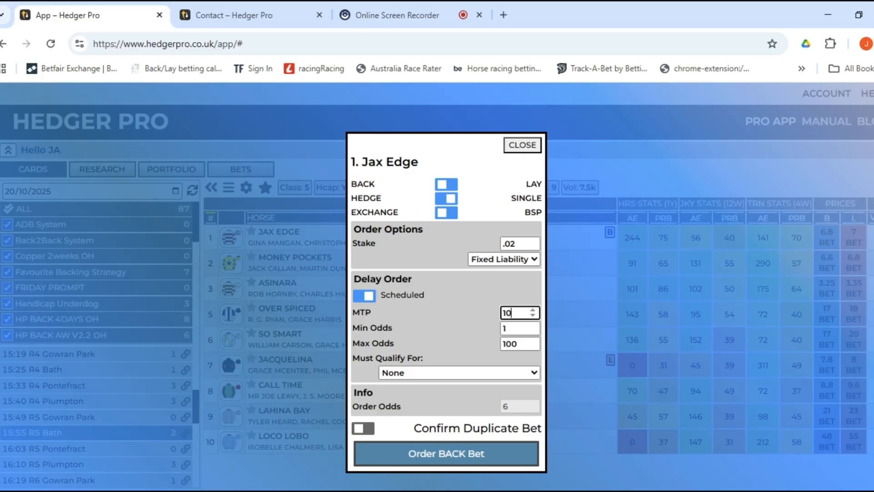
double_click(507, 313)
left_click(517, 328)
left_click(517, 343)
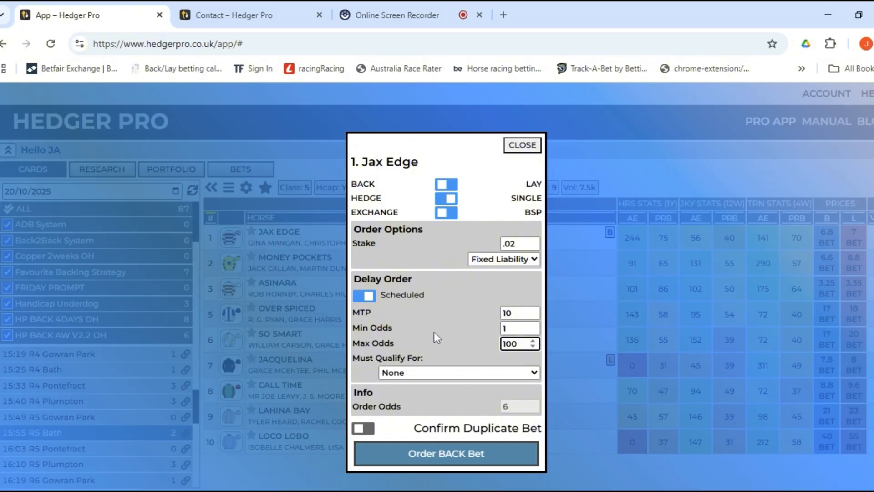
left_click(365, 297)
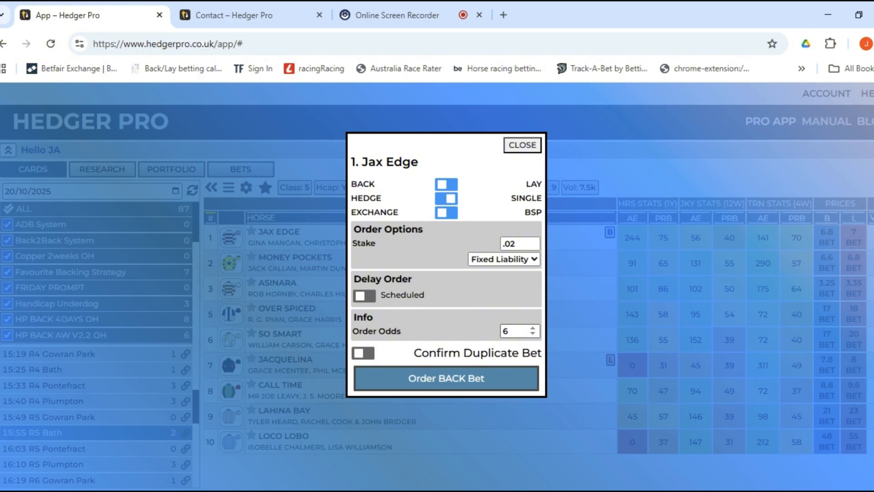
Change Jax Edge's order odds from 6 to 6.8 and close the order dialog.
left_click(517, 331)
type(".8")
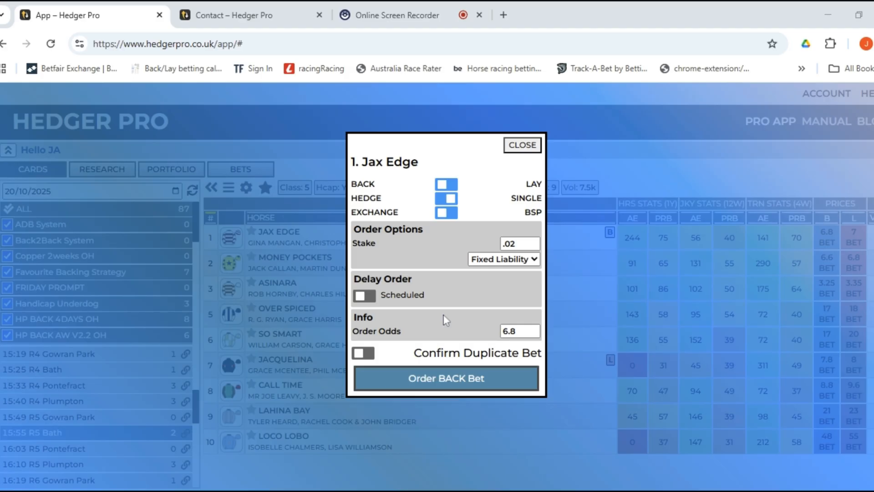
left_click(518, 332)
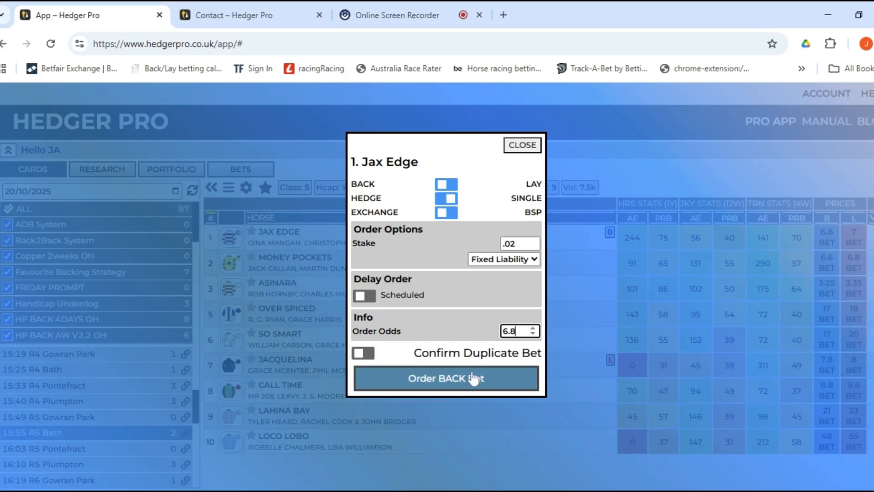
left_click(474, 378)
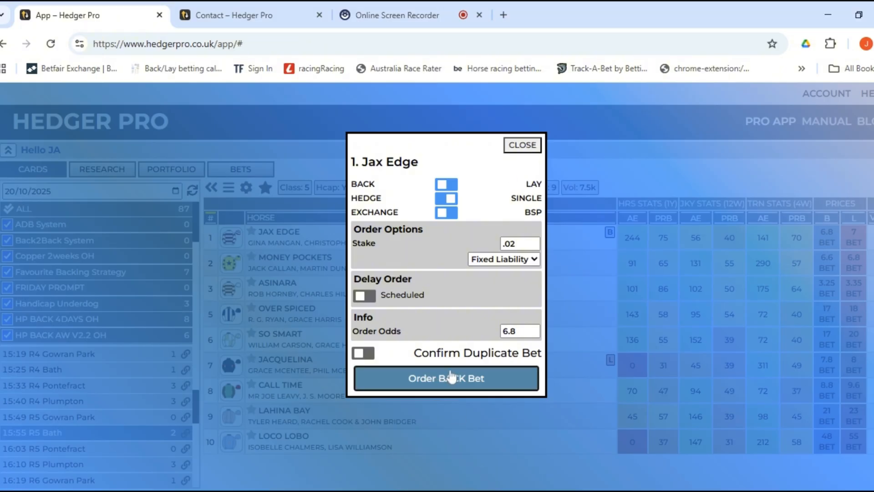
left_click(522, 145)
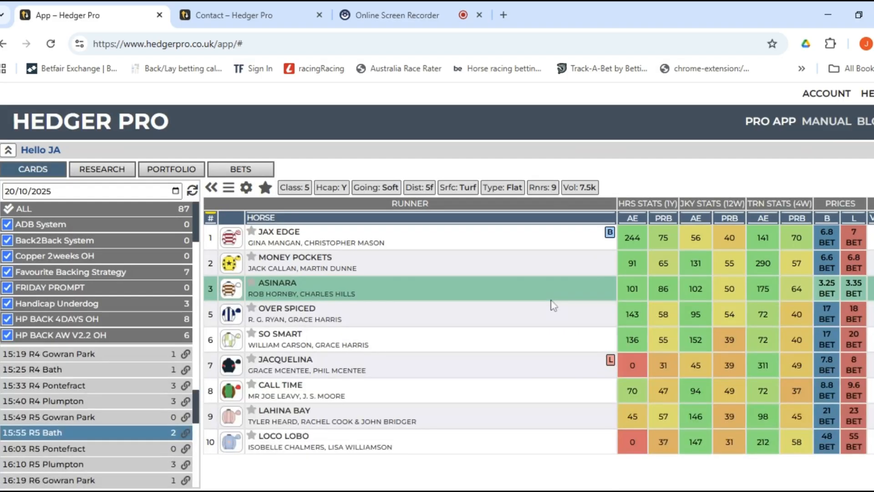
Place a back order on Money Pockets at odds 6.6 instead of 5.9.
left_click(827, 239)
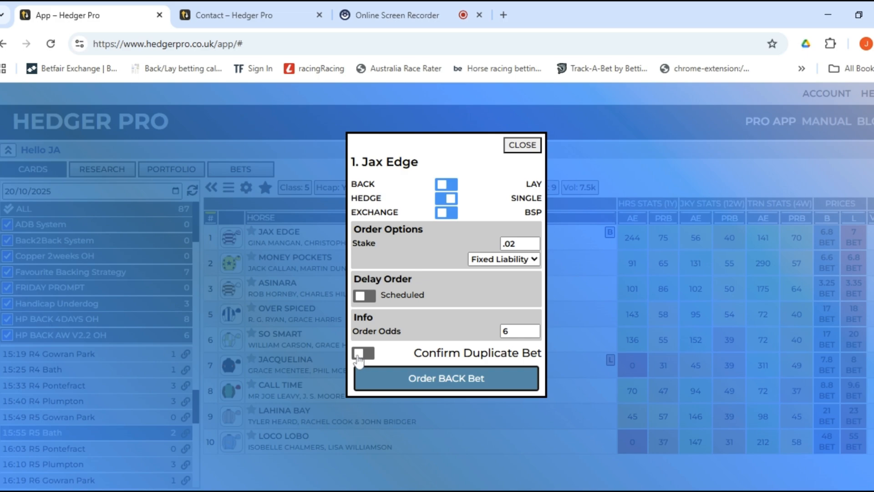
left_click(522, 146)
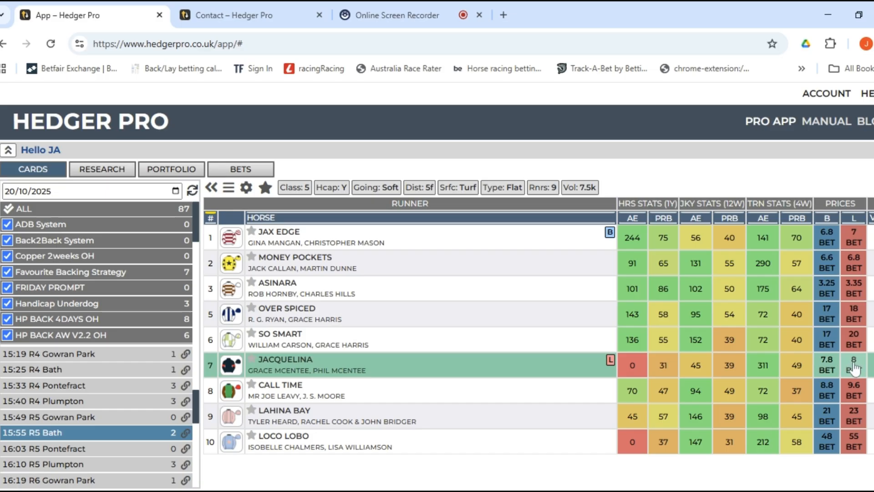
left_click(828, 266)
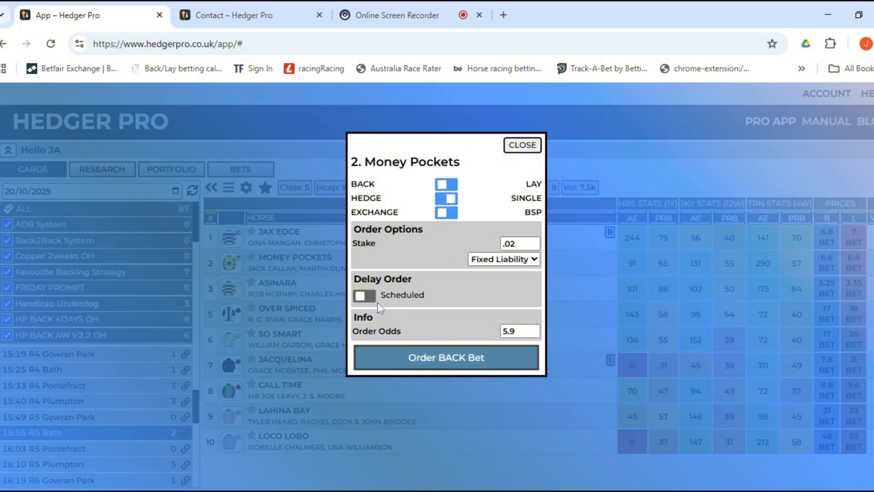
left_click_drag(517, 331, 474, 337)
type("6.6")
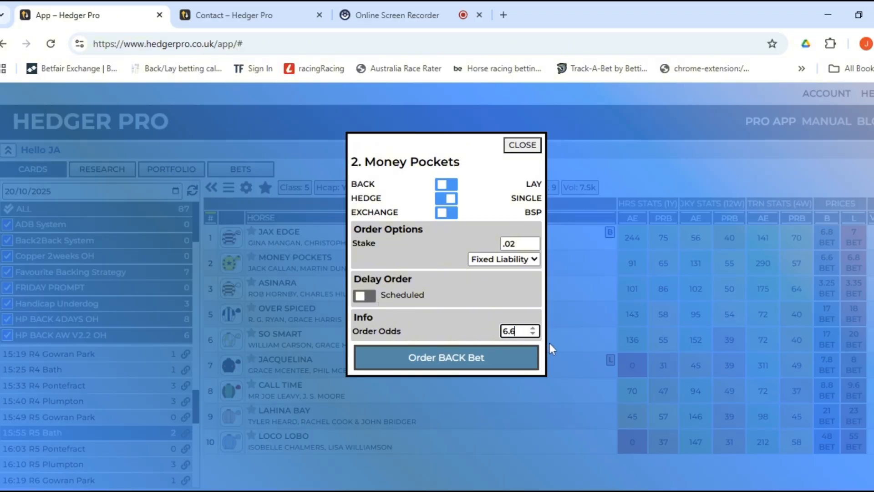
left_click(512, 365)
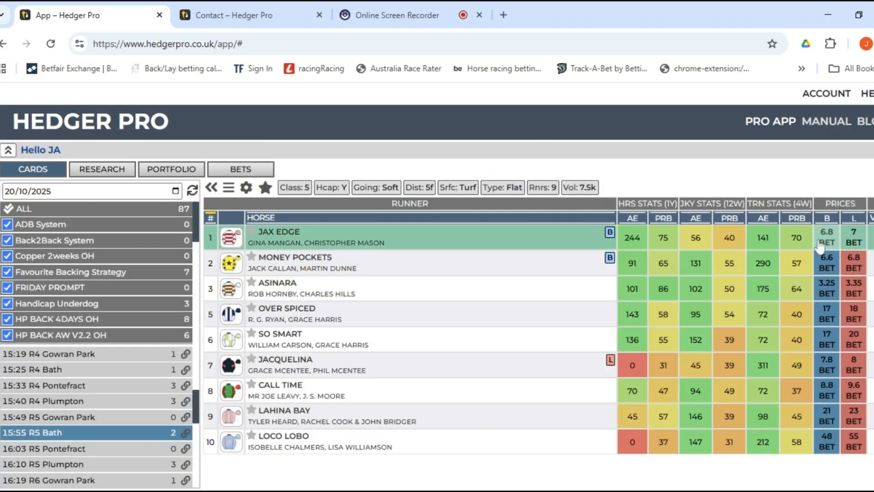
Submit the Jax Edge back order at odds 6.8.
left_click(825, 244)
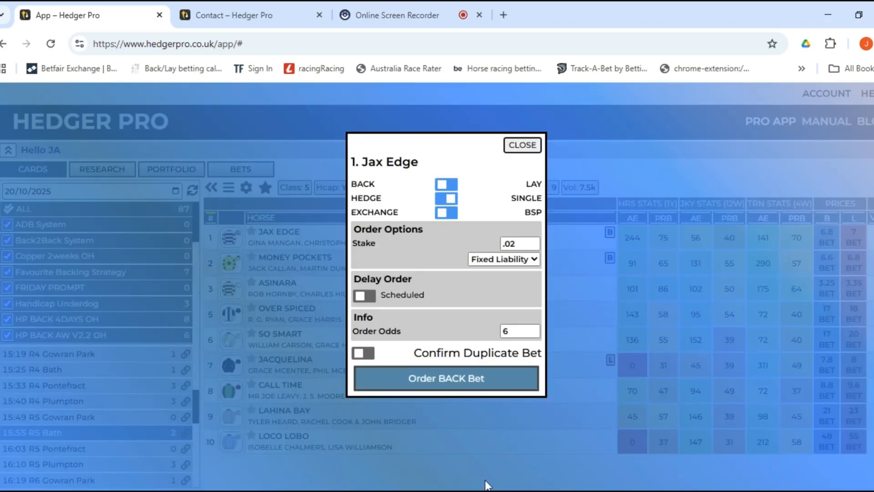
type(".8")
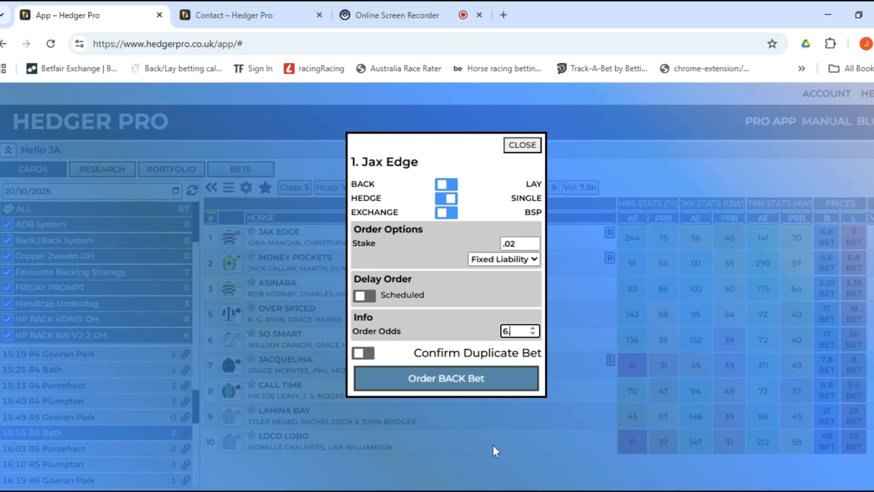
left_click(462, 380)
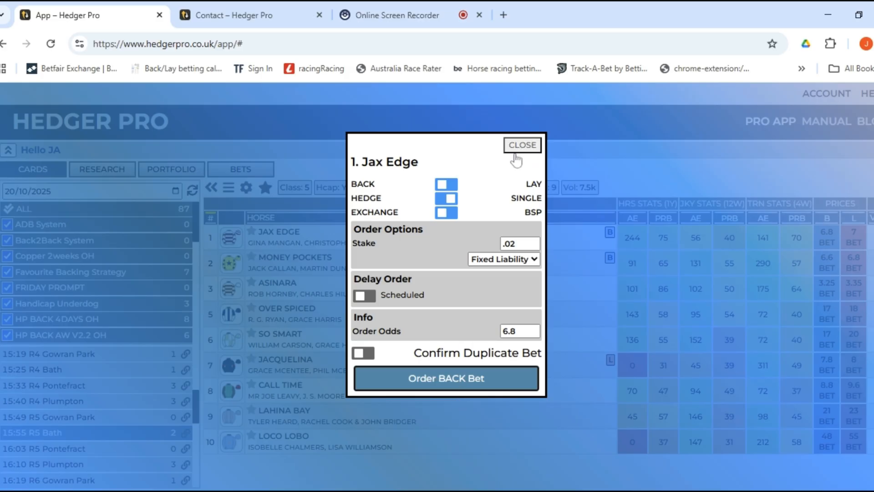
Switch the Jax Edge order to a lay at odds 7 with Fixed Profit stake and submit it.
left_click(446, 198)
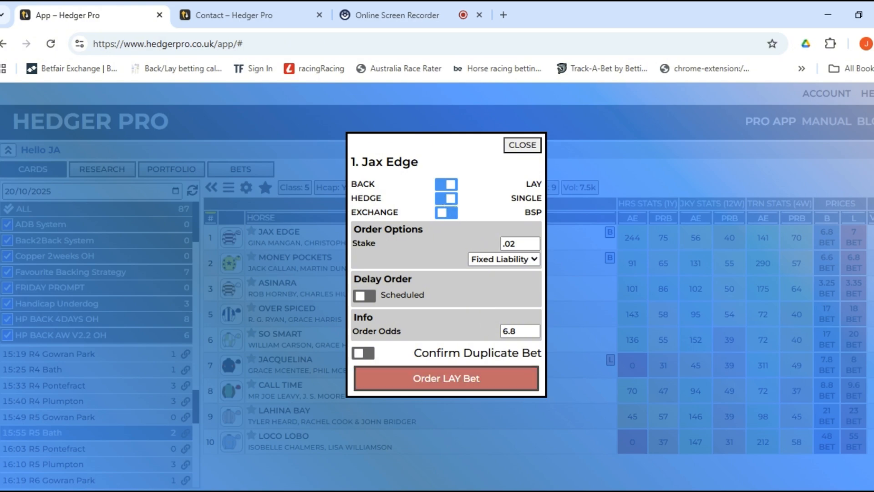
double_click(513, 331)
type("7")
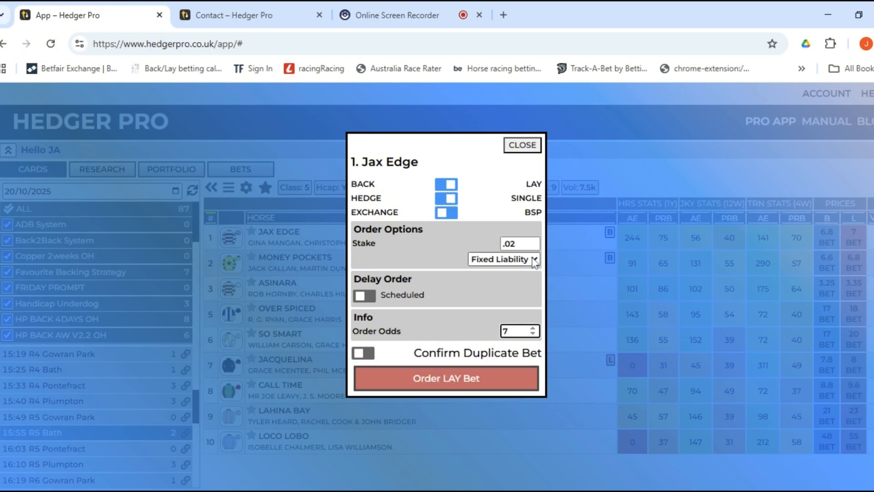
left_click(510, 267)
left_click(489, 377)
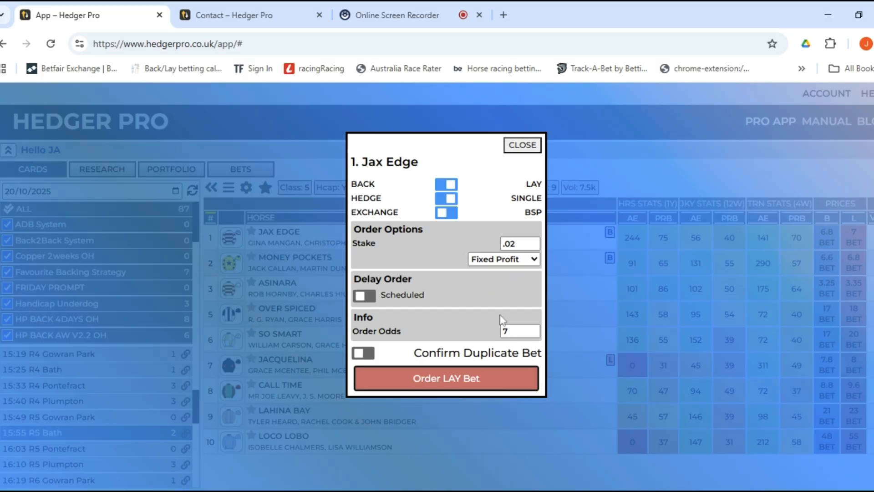
left_click(515, 150)
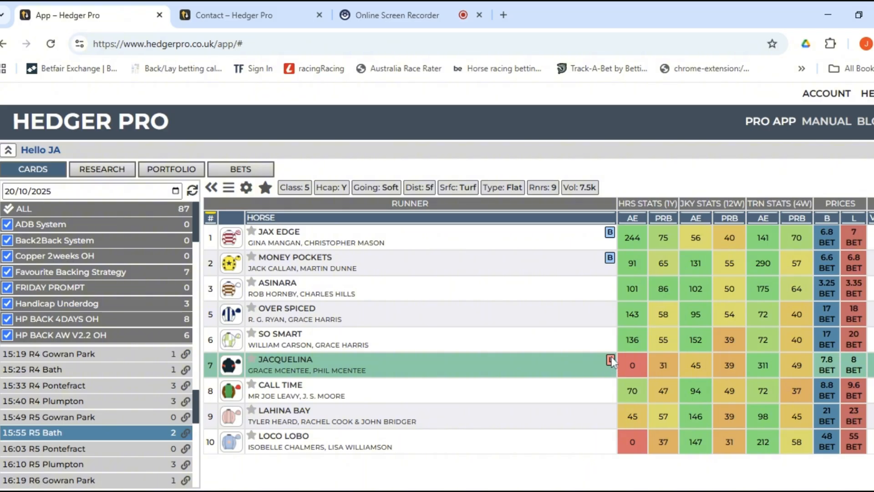
Submit a lay order on Jacquelina at 8.8 from its L price and close the dialog.
left_click(849, 367)
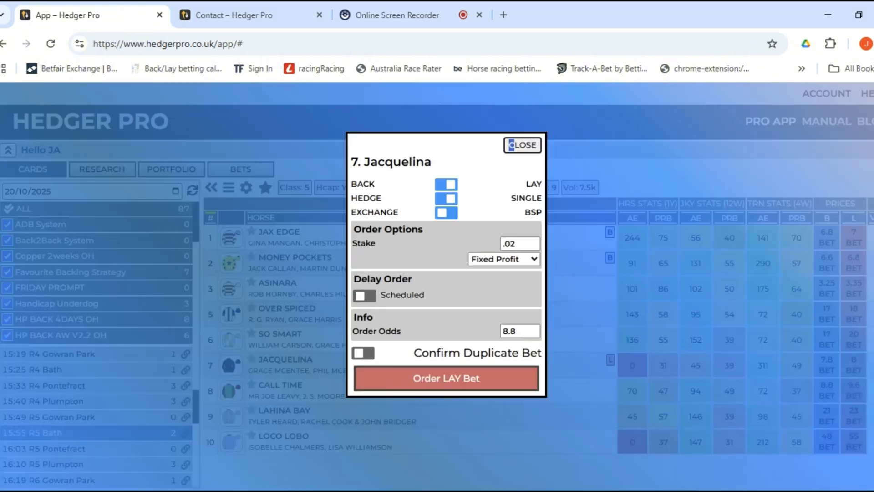
left_click(468, 380)
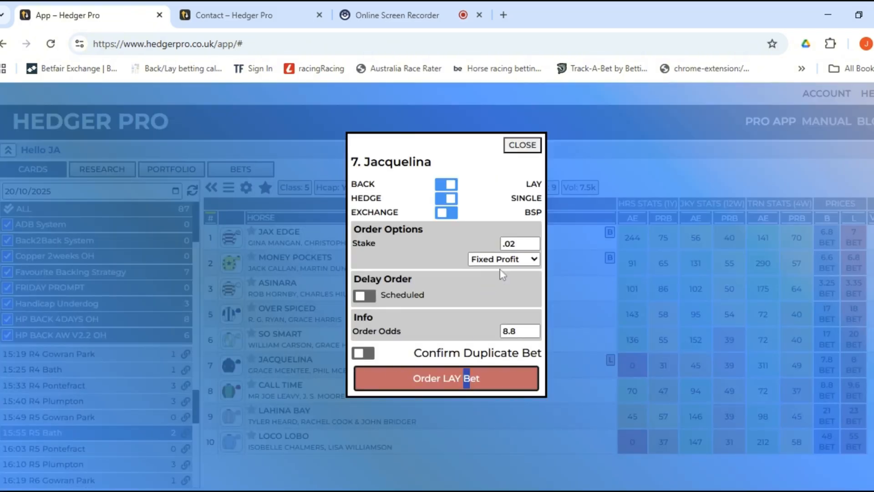
left_click(520, 150)
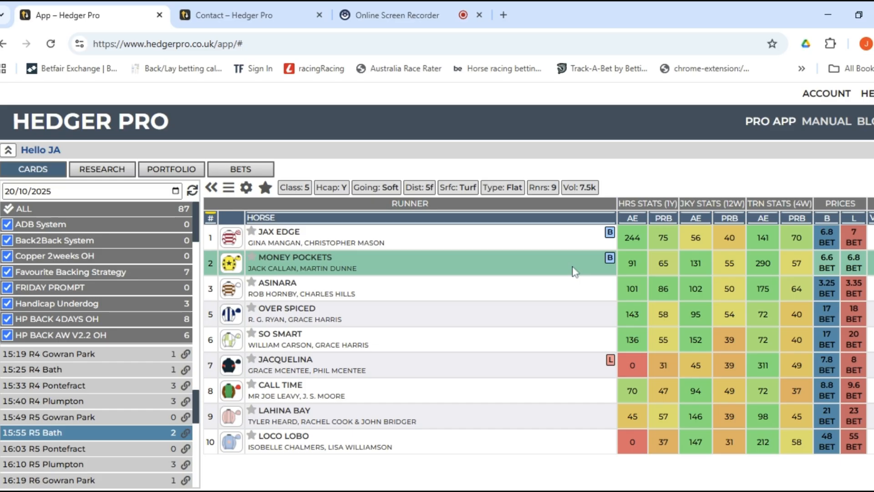
left_click(96, 172)
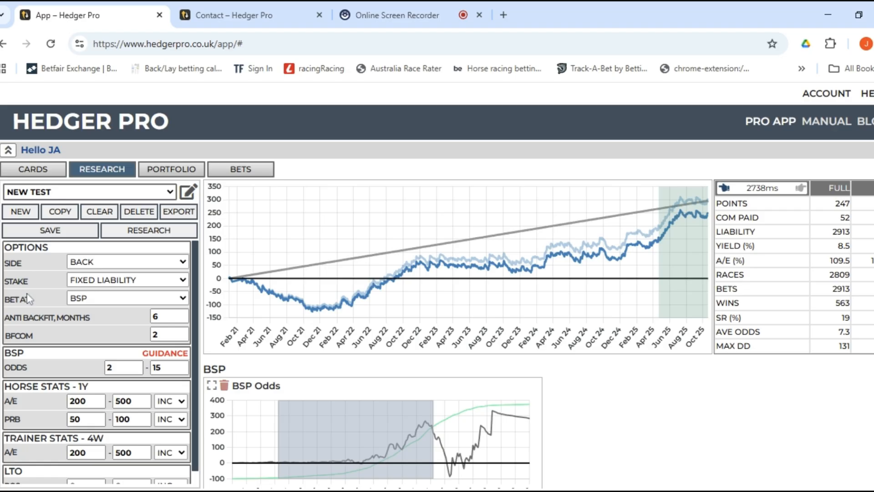
scroll(28, 299, "down", 1)
scroll(29, 302, "up", 1)
scroll(29, 304, "down", 1)
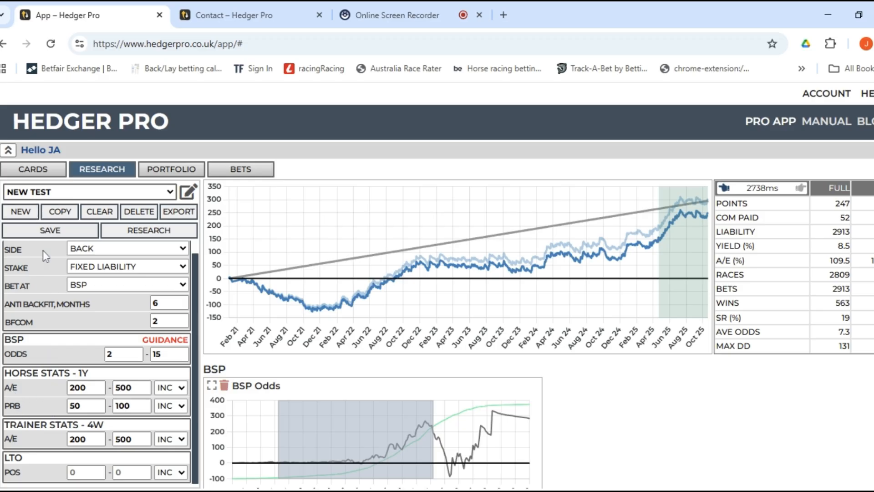
left_click(34, 170)
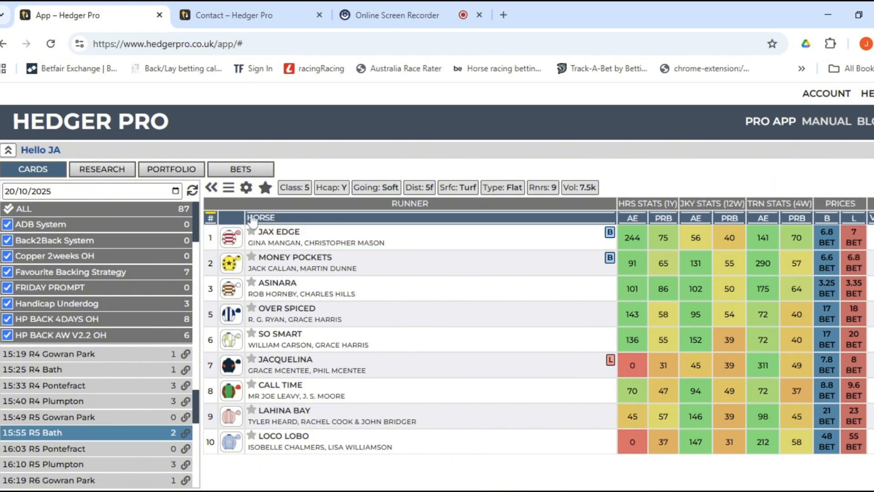
Re-add the horse 12-month RUNS, WINS, ADB, ABR, APD and QPR columns to the table.
left_click(230, 191)
scroll(359, 319, "down", 2)
left_click(335, 277)
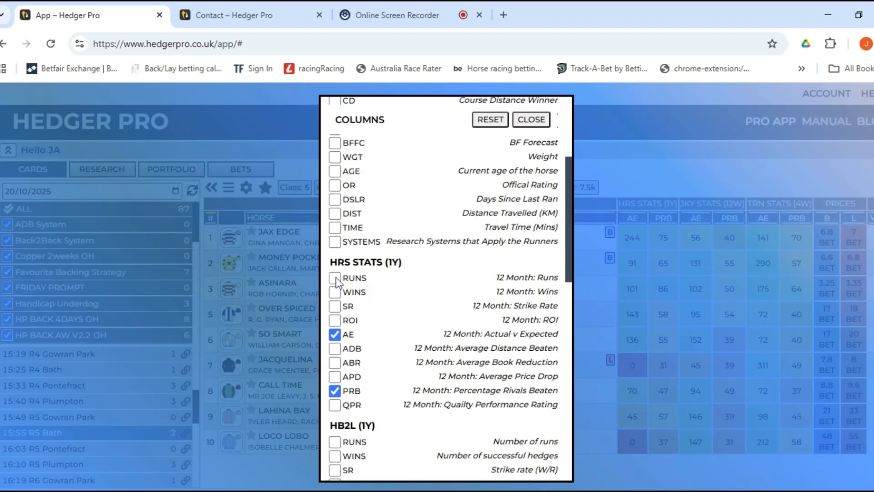
left_click(335, 292)
left_click(335, 349)
left_click(336, 362)
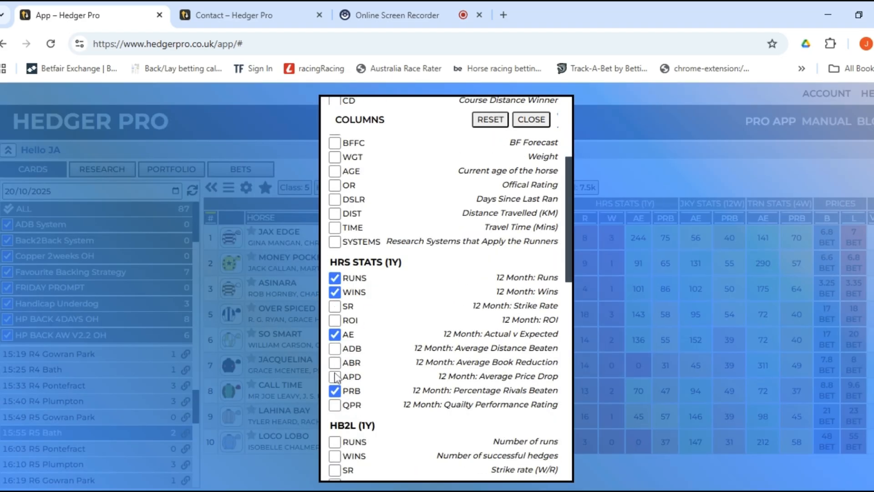
left_click(335, 376)
left_click(335, 405)
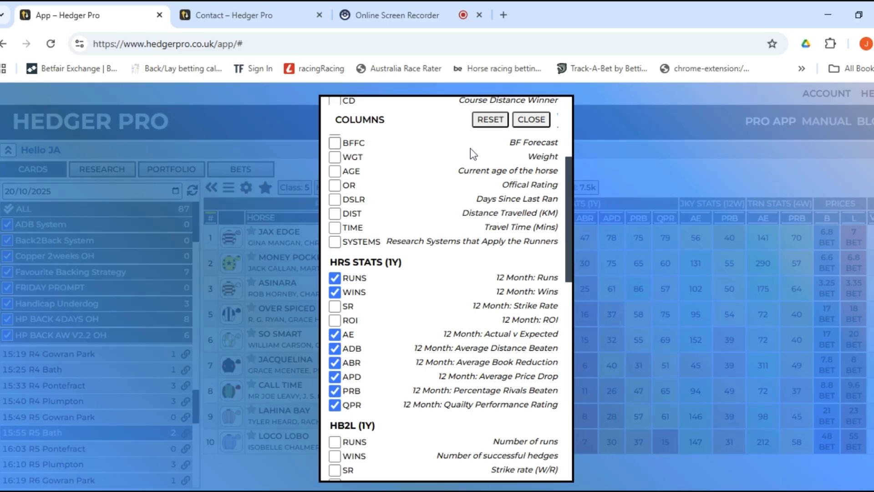
left_click(527, 128)
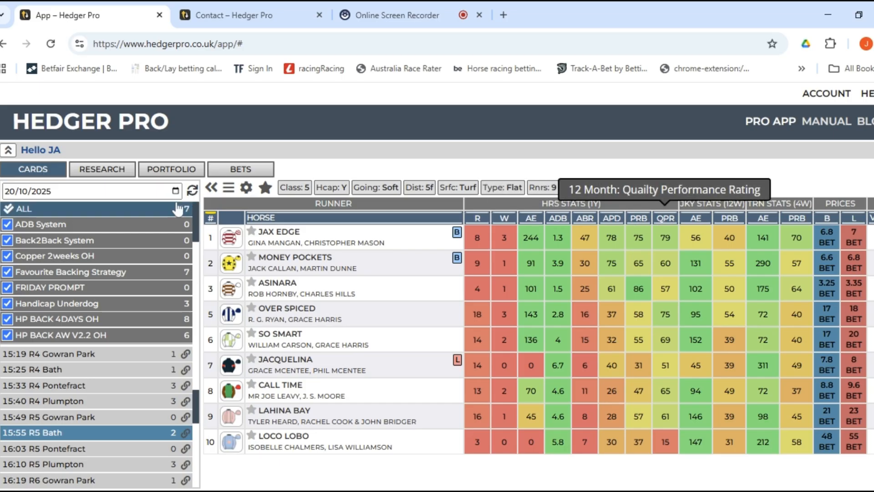
left_click(374, 269)
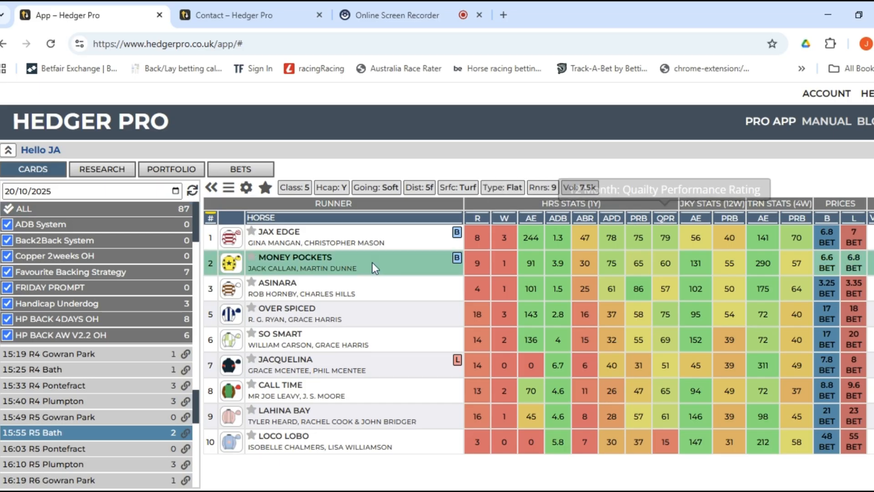
Switch to the Research view showing the NEW TEST BSP backtest with 2913 bets and 8.5% yield.
left_click(115, 178)
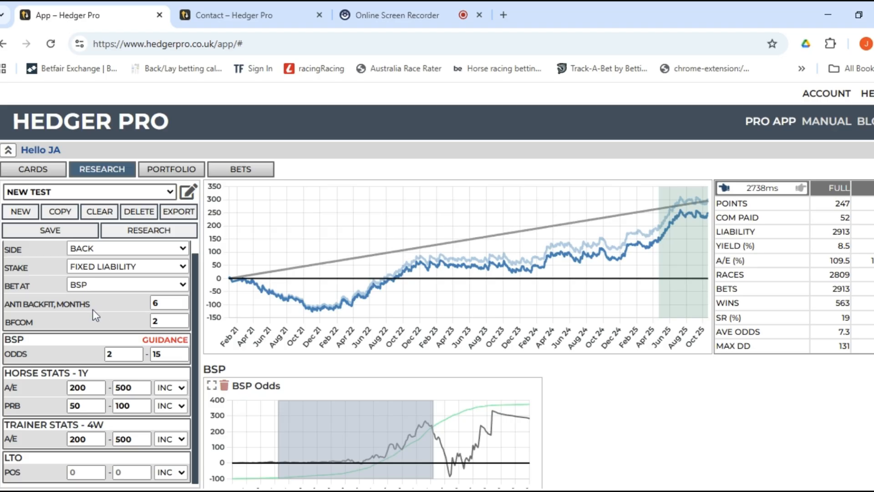
left_click(181, 300)
left_click(181, 300)
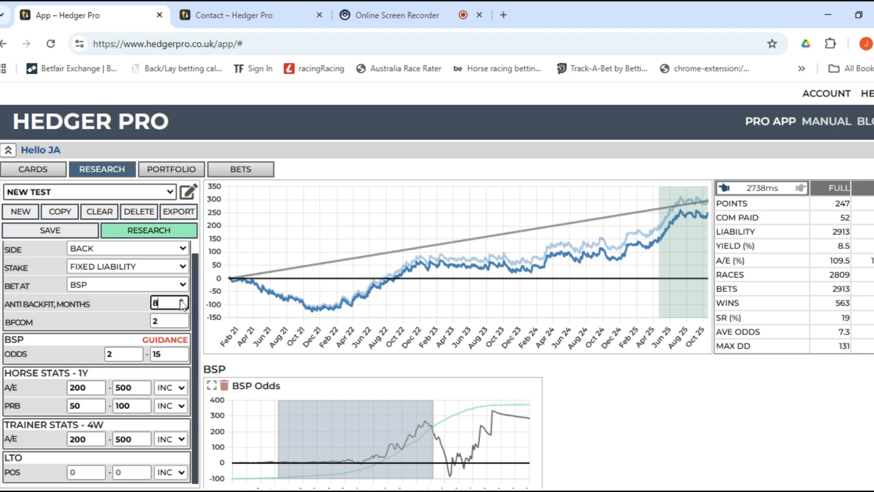
left_click(181, 300)
left_click(181, 306)
left_click(181, 306)
left_click(181, 307)
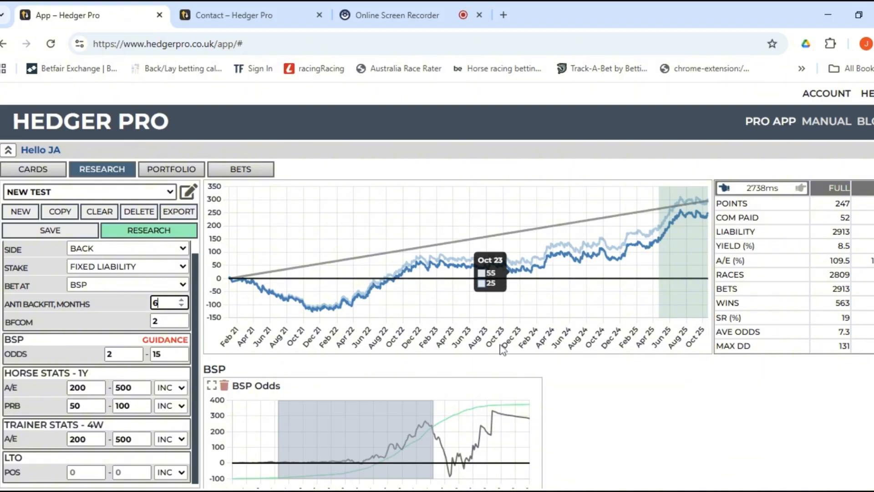
scroll(171, 291, "up", 1)
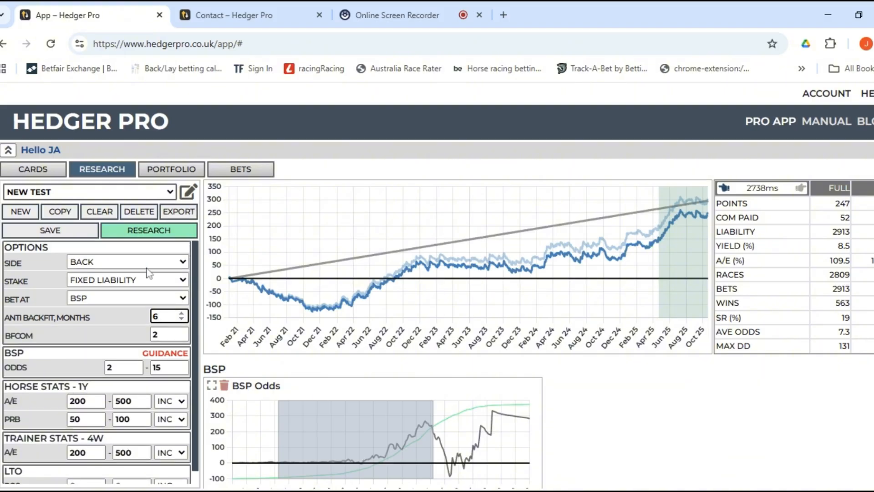
scroll(145, 292, "down", 1)
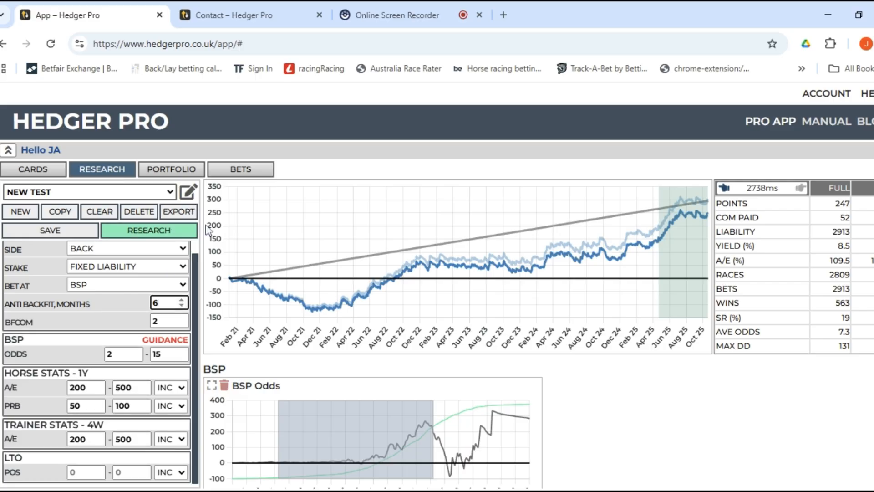
Open the list of available backtest filters and scroll through it.
left_click(189, 195)
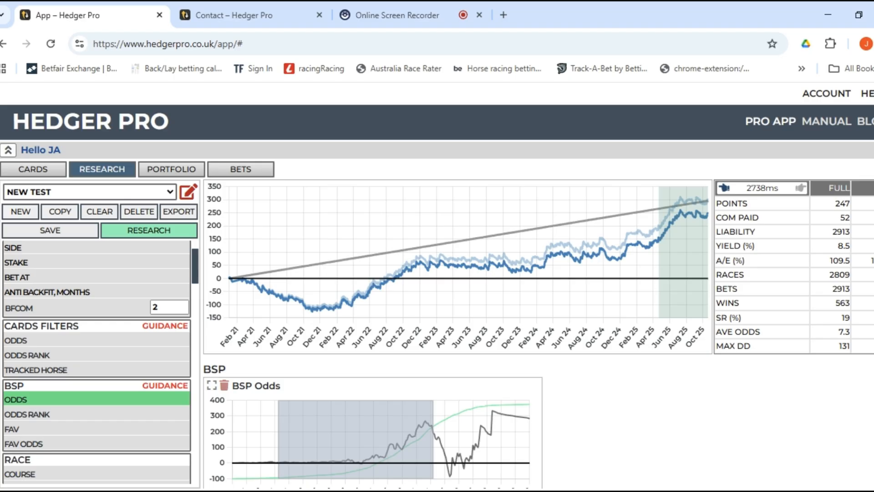
scroll(99, 307, "down", 1)
scroll(99, 308, "down", 5)
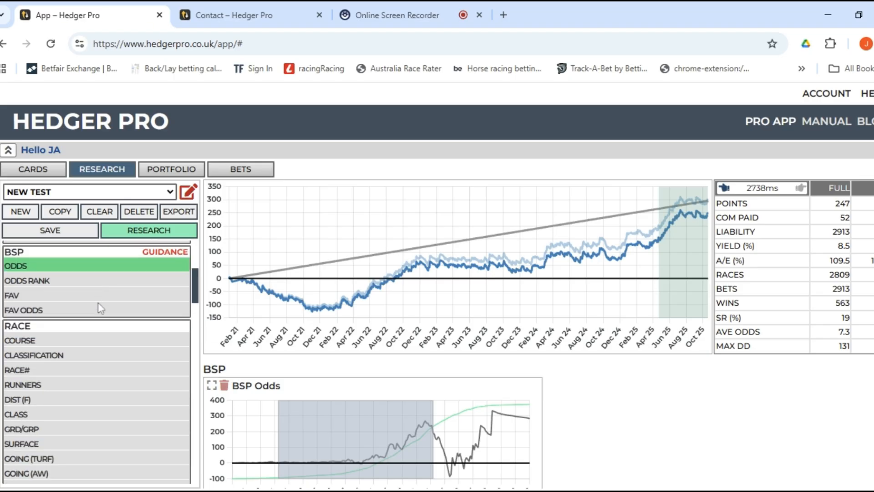
scroll(96, 311, "down", 10)
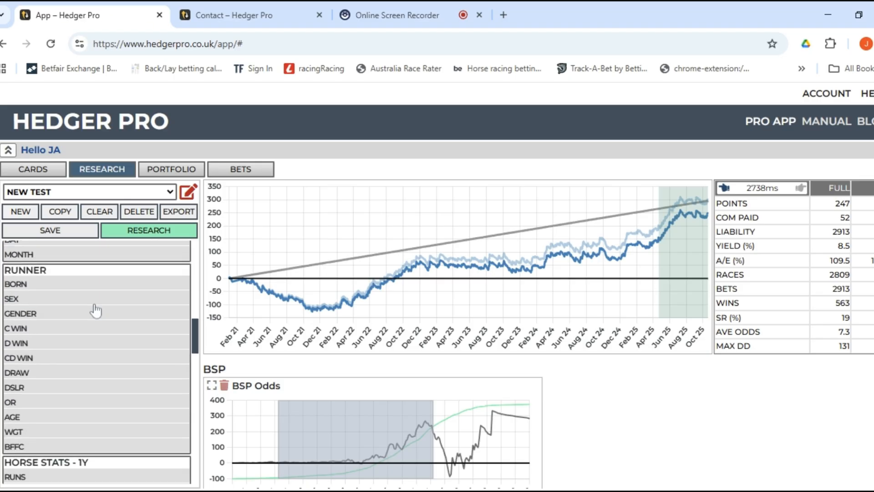
scroll(88, 327, "up", 6)
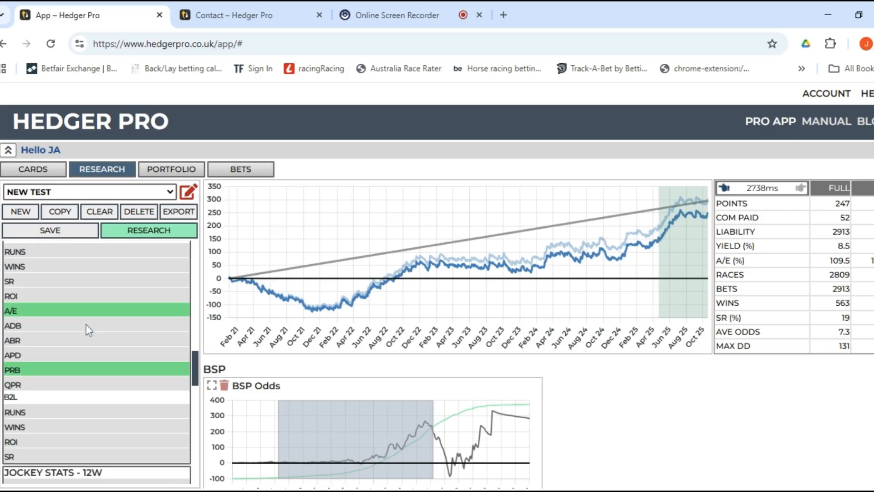
Add the WGT, AGE and OR filters, remove them again, and browse the remaining filters.
left_click(64, 314)
left_click(64, 299)
left_click(58, 284)
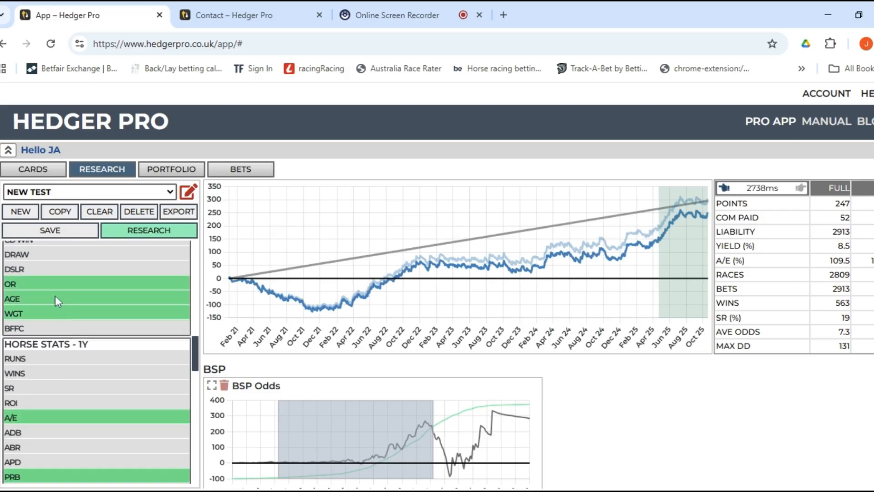
left_click(56, 285)
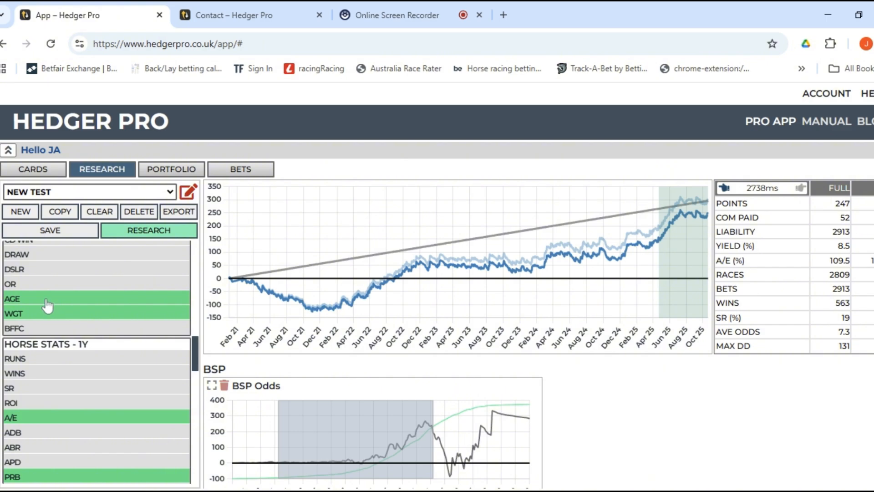
left_click(48, 299)
left_click(45, 313)
scroll(50, 314, "down", 6)
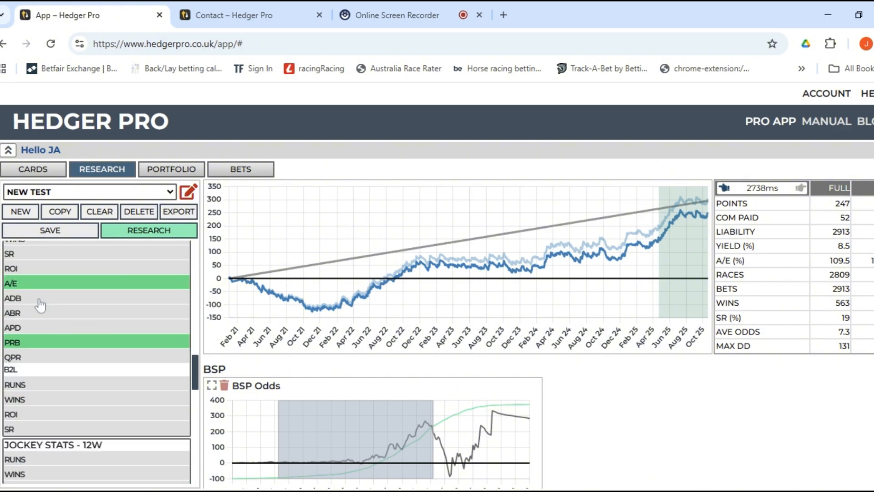
scroll(42, 345, "down", 3)
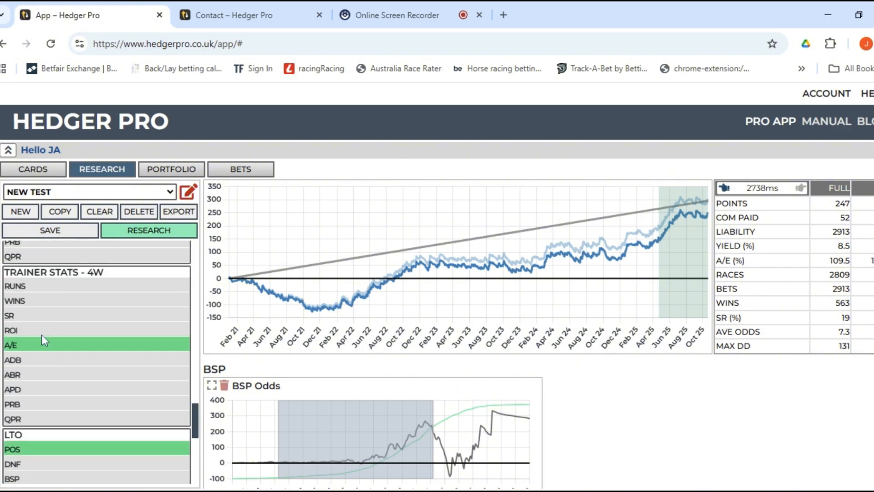
scroll(41, 346, "down", 3)
scroll(112, 296, "up", 10)
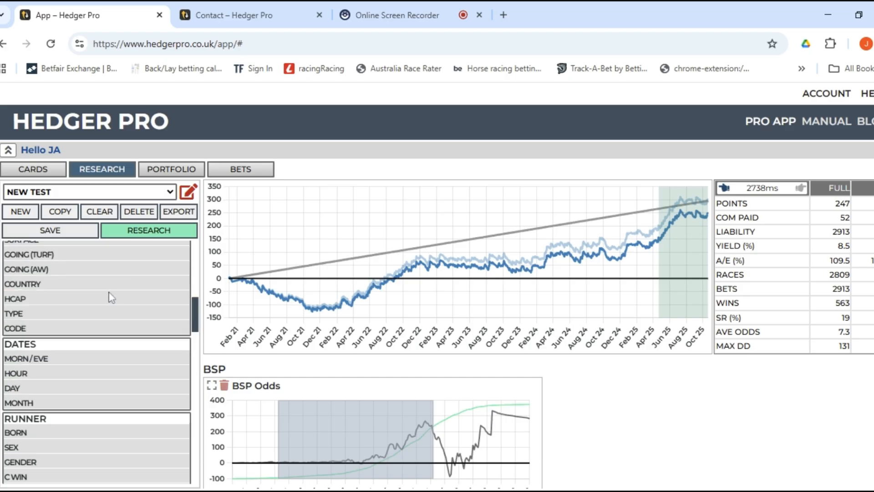
scroll(75, 339, "up", 10)
scroll(55, 368, "down", 2)
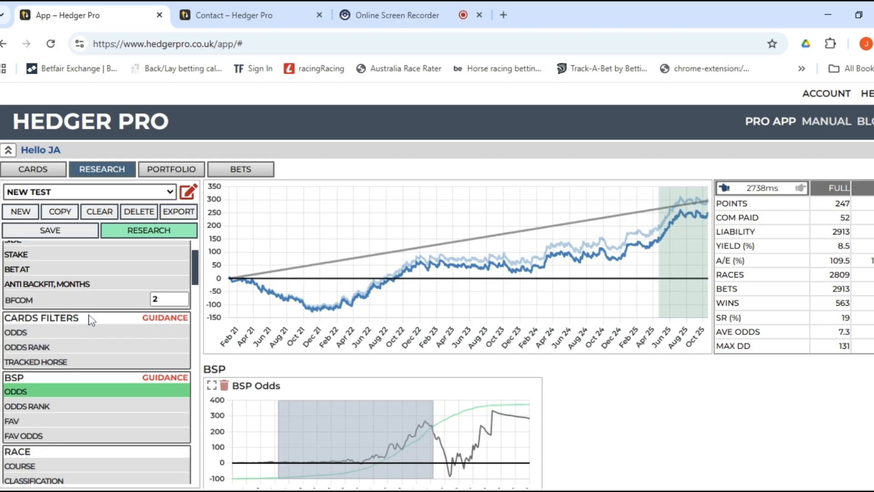
Run the research and review the BSP Odds, Horse Stats, Trainer Stats and LTO charts for 247 points.
left_click(177, 233)
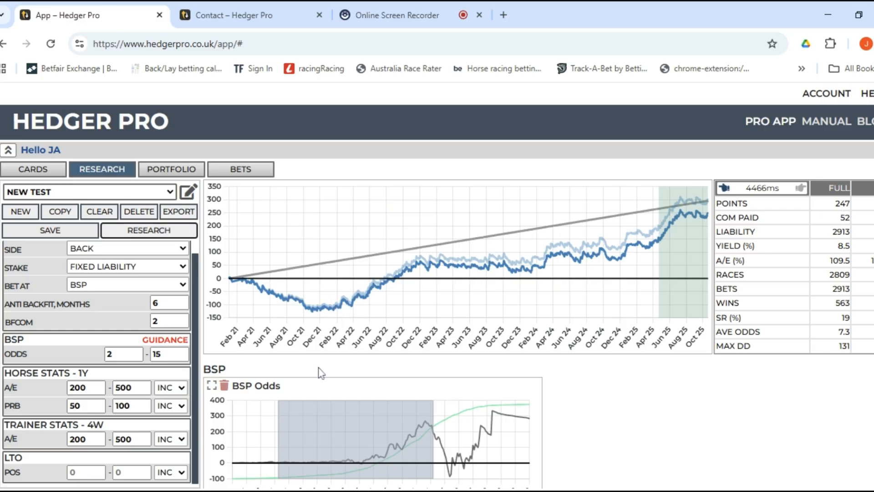
scroll(324, 370, "down", 2)
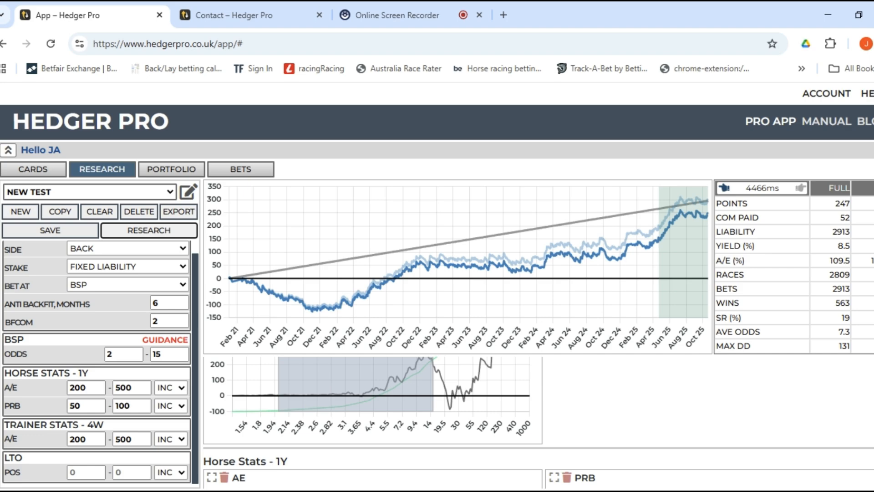
scroll(324, 369, "up", 1)
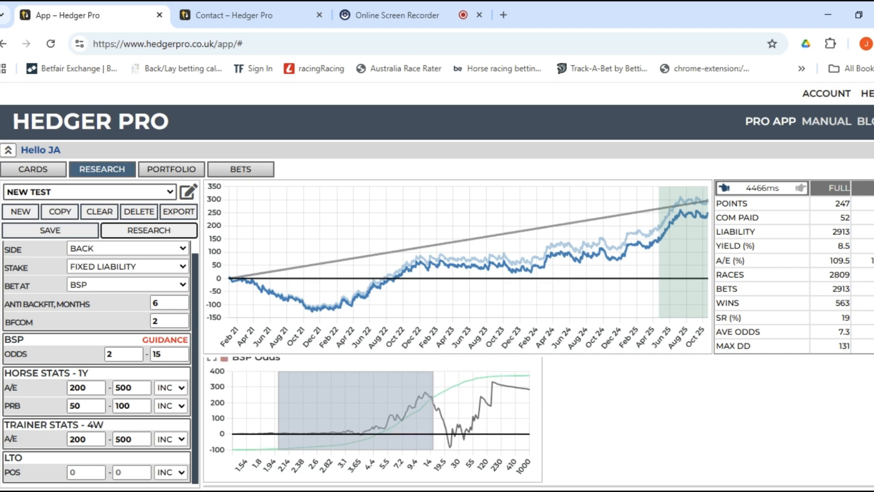
scroll(538, 422, "down", 3)
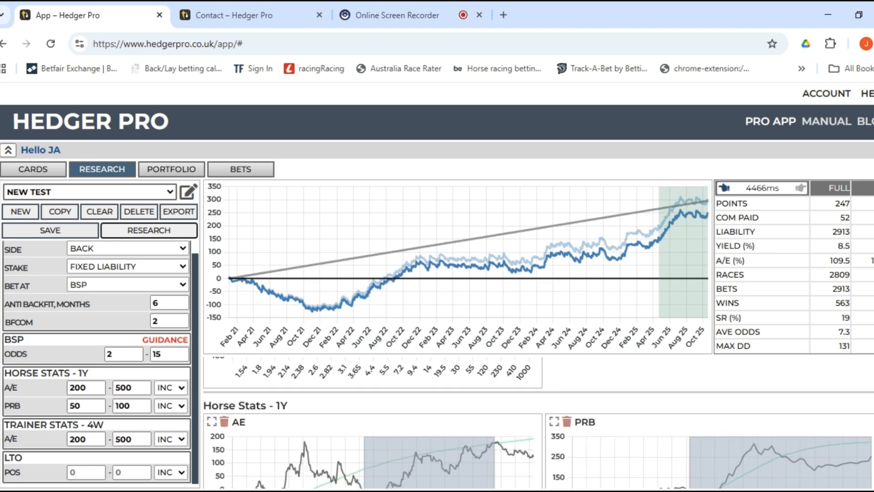
scroll(538, 423, "down", 8)
scroll(538, 423, "up", 3)
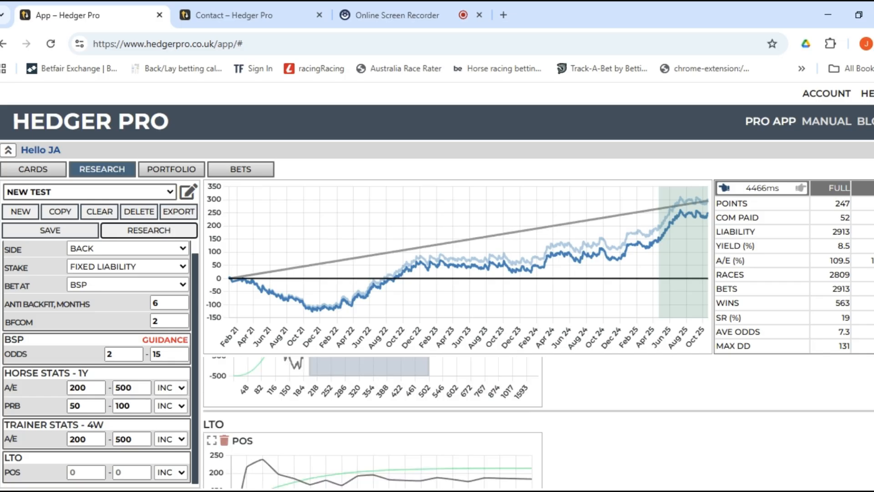
scroll(538, 423, "up", 5)
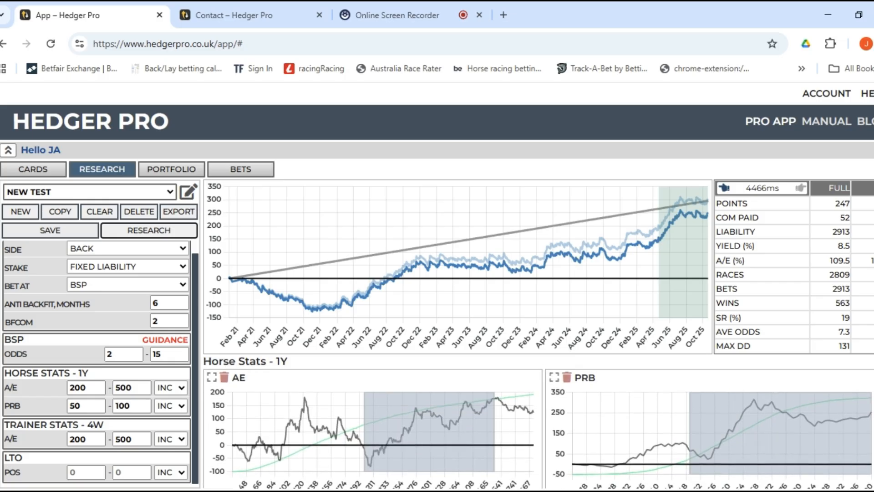
scroll(538, 422, "up", 3)
scroll(538, 422, "down", 1)
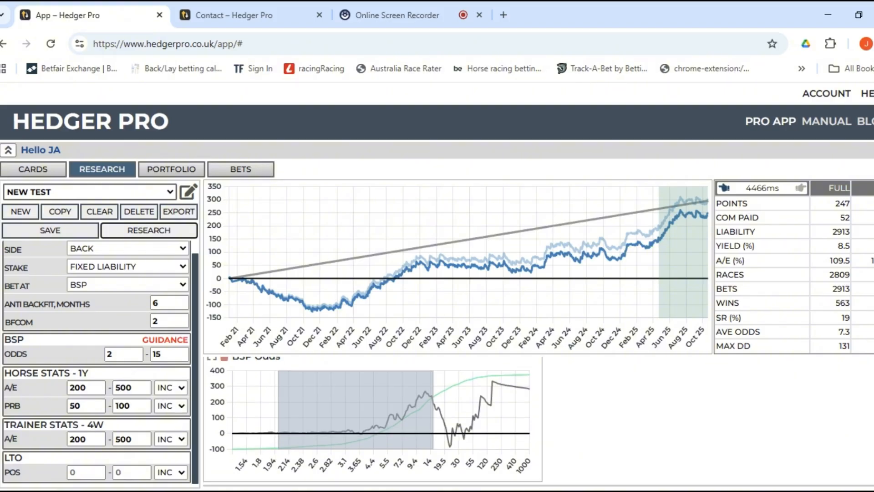
scroll(538, 423, "up", 1)
scroll(538, 422, "down", 1)
scroll(538, 422, "down", 3)
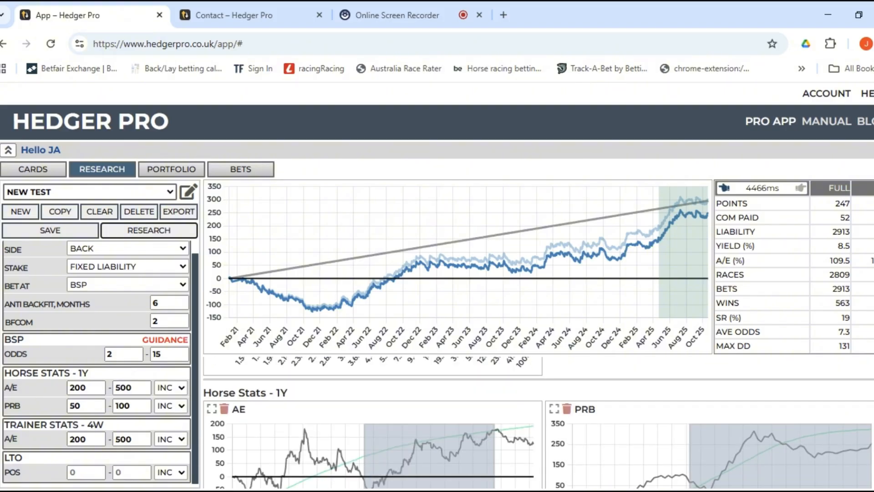
scroll(538, 422, "down", 3)
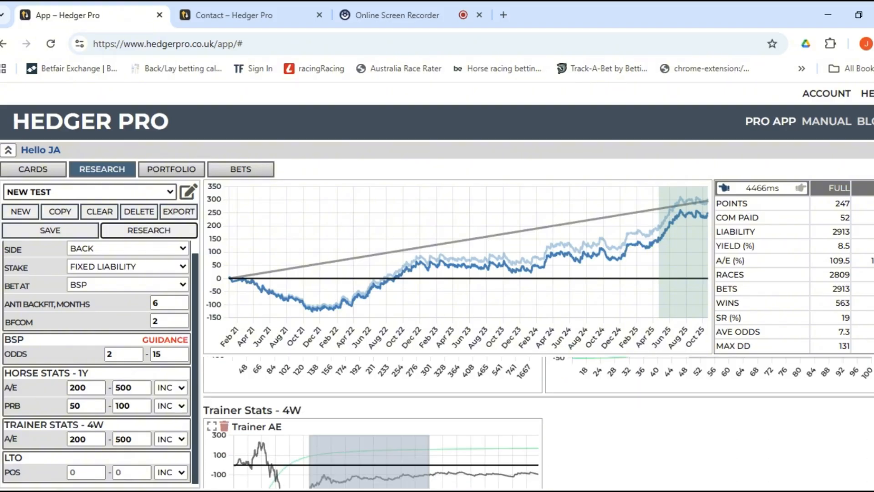
scroll(538, 422, "down", 3)
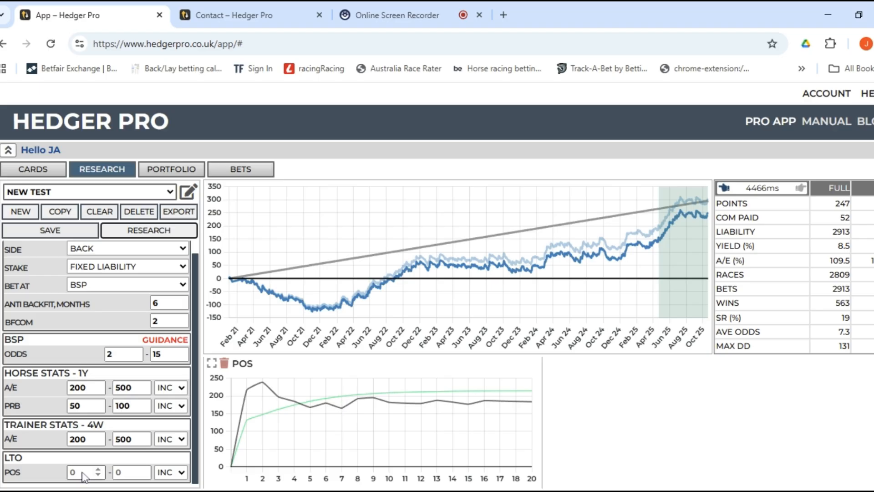
scroll(373, 423, "up", 6)
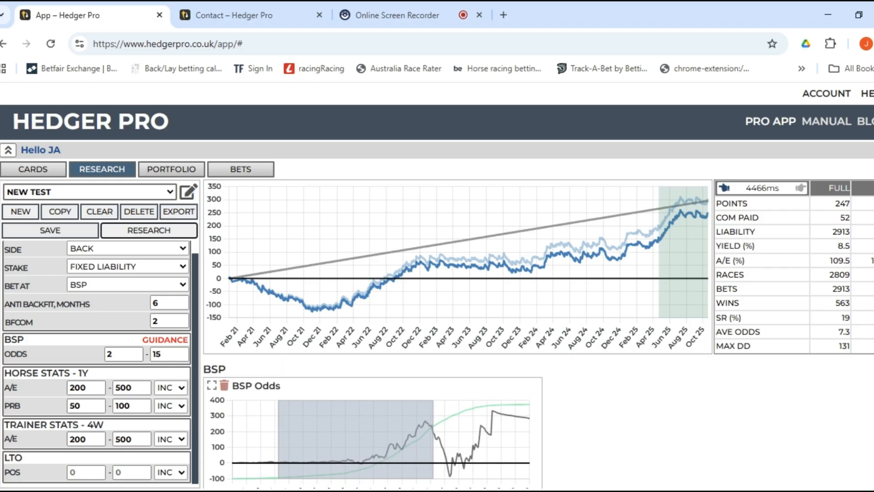
scroll(581, 406, "down", 2)
scroll(582, 407, "up", 2)
scroll(583, 407, "down", 1)
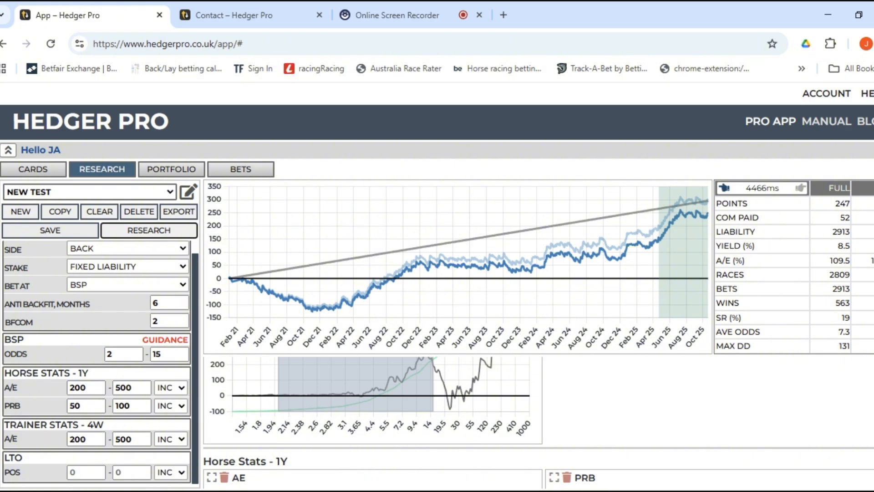
scroll(538, 423, "up", 1)
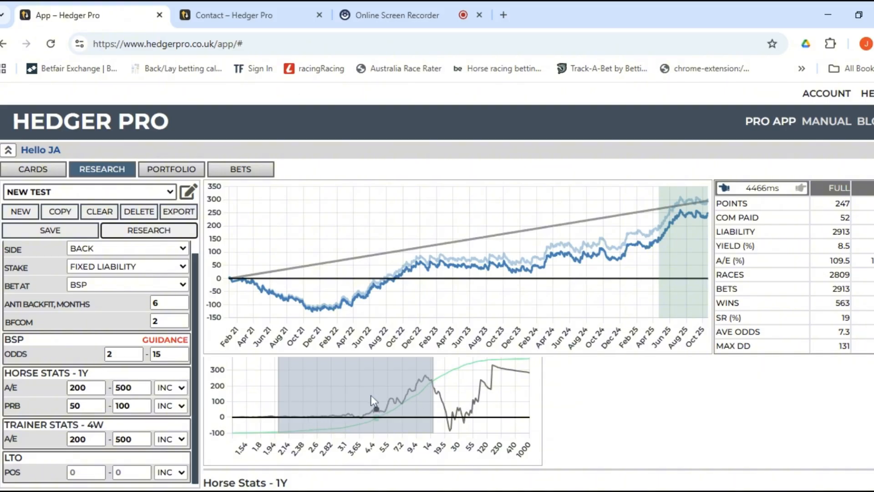
scroll(371, 395, "down", 3)
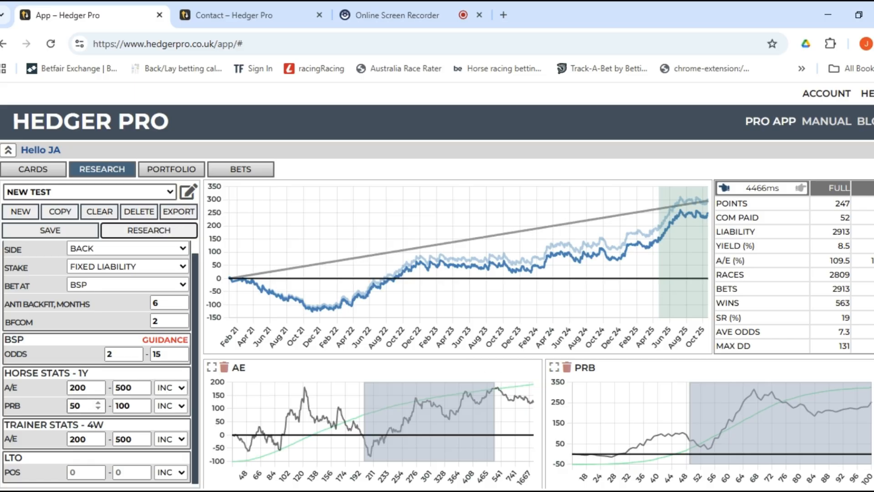
left_click(84, 406)
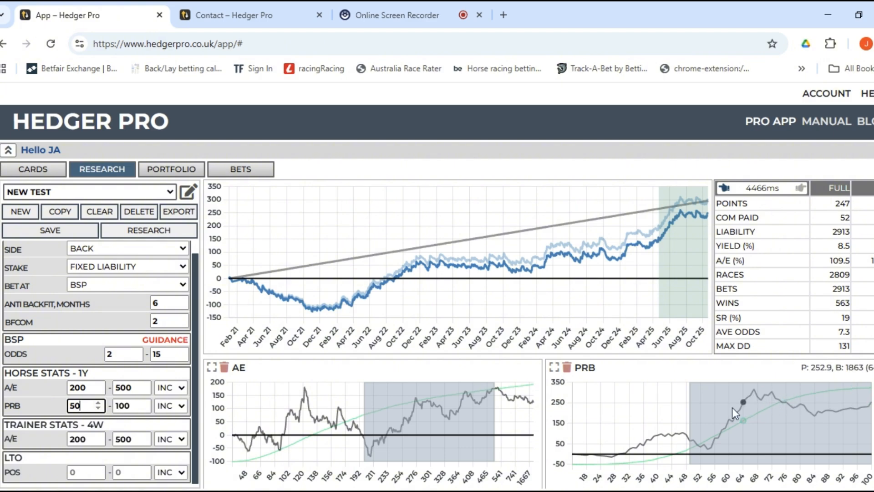
left_click(710, 453)
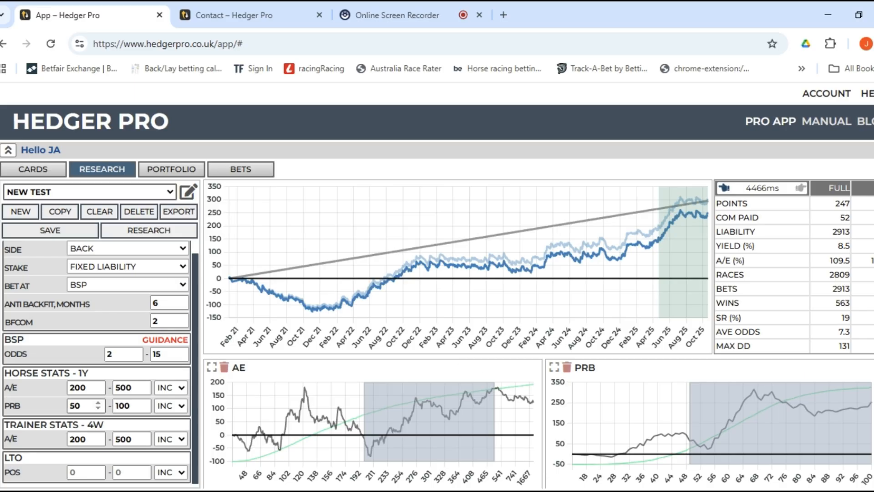
double_click(76, 405)
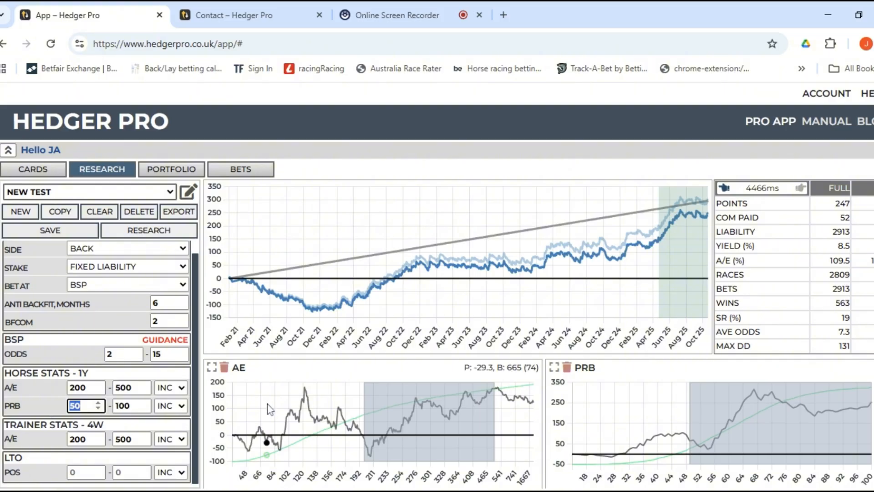
left_click(52, 399)
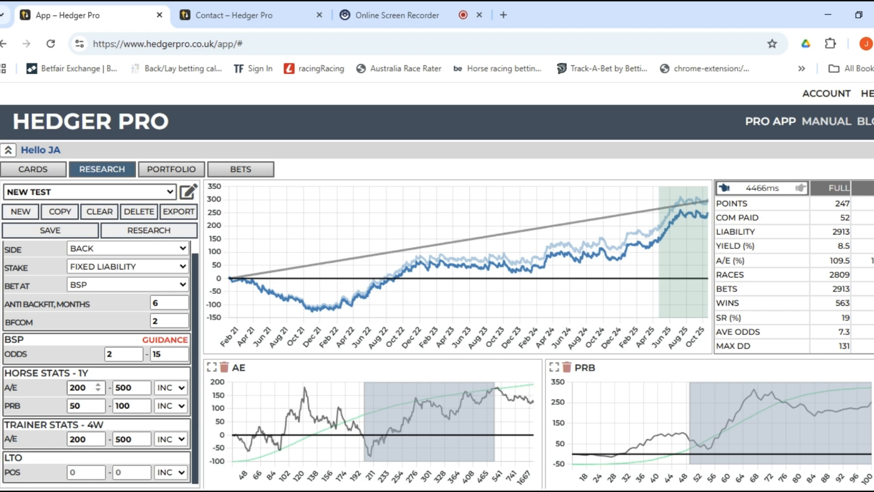
scroll(268, 384, "down", 2)
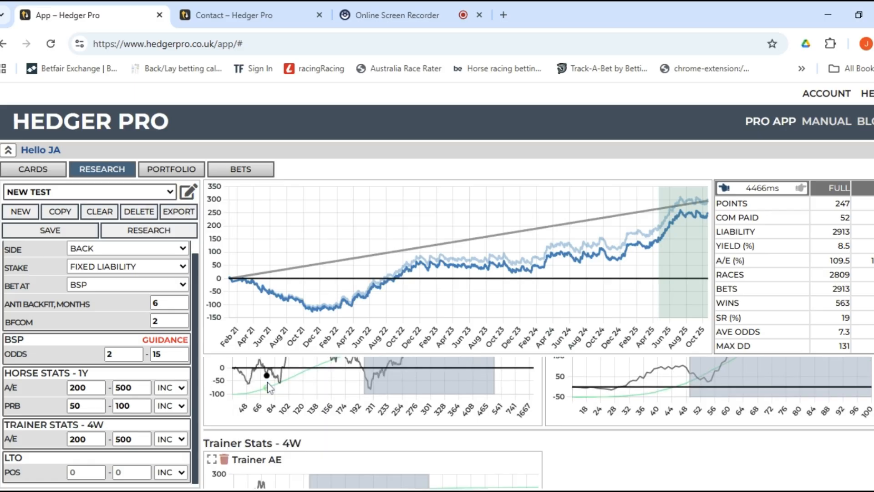
scroll(268, 388, "up", 1)
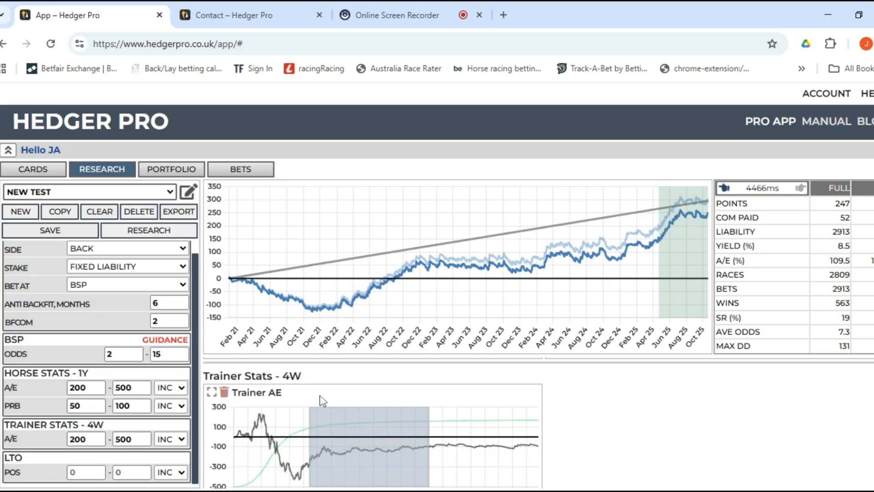
scroll(321, 400, "down", 1)
scroll(321, 395, "down", 1)
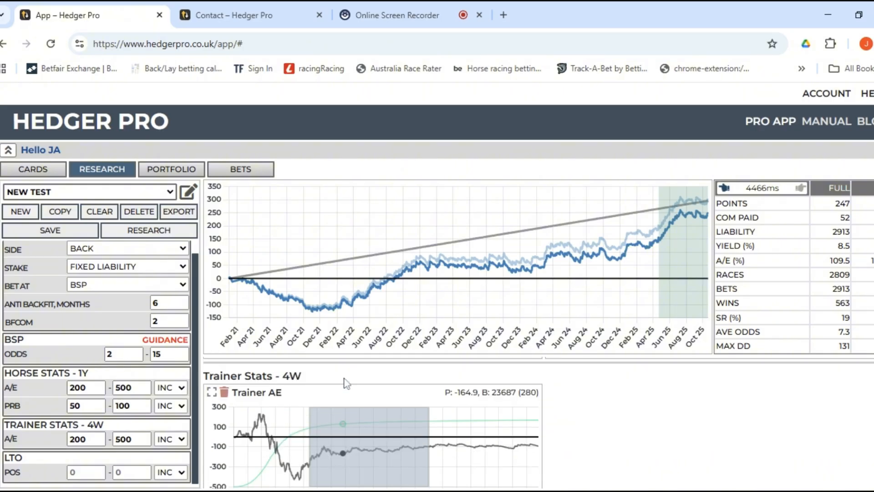
scroll(348, 382, "up", 1)
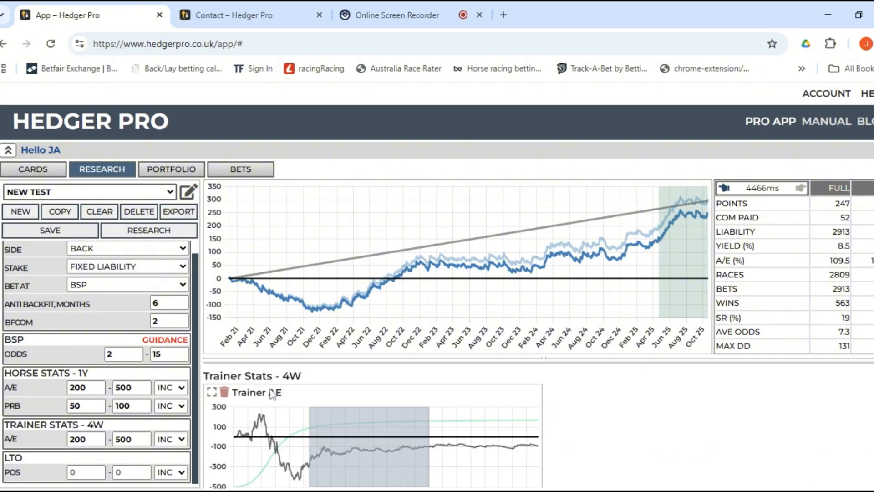
scroll(268, 419, "up", 1)
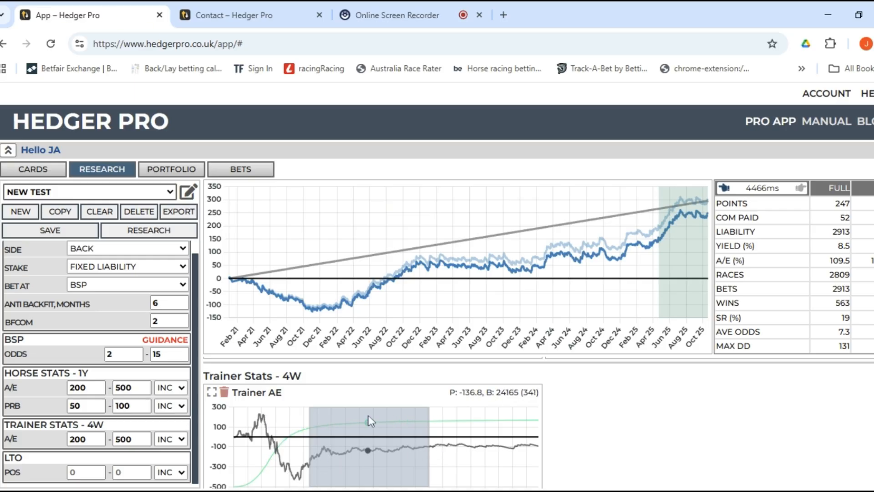
scroll(371, 417, "down", 2)
scroll(371, 415, "down", 1)
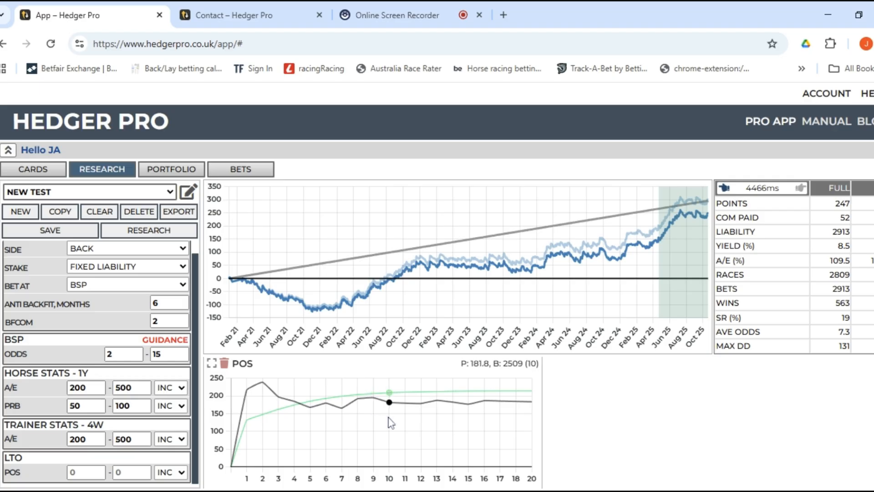
scroll(376, 444, "up", 5)
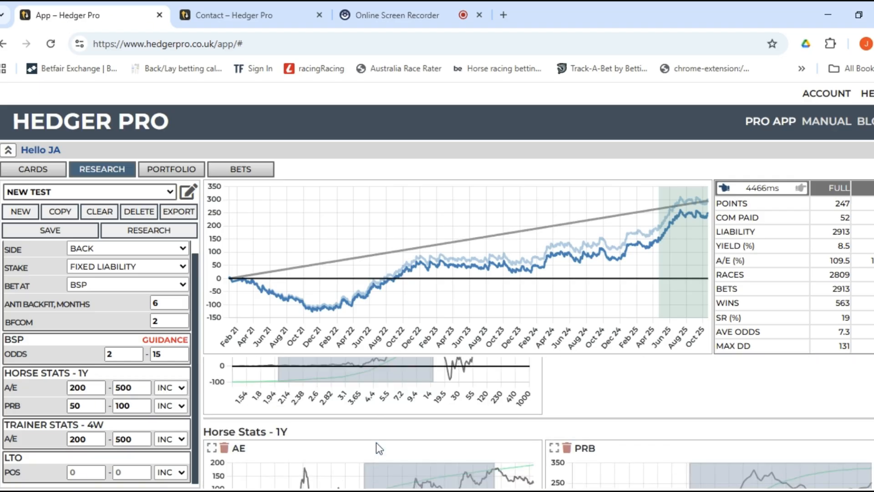
scroll(381, 433, "up", 1)
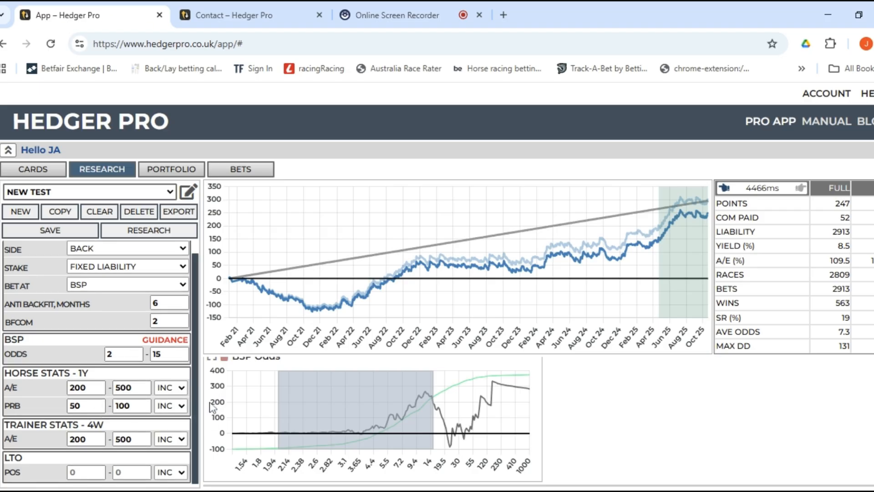
scroll(212, 407, "down", 2)
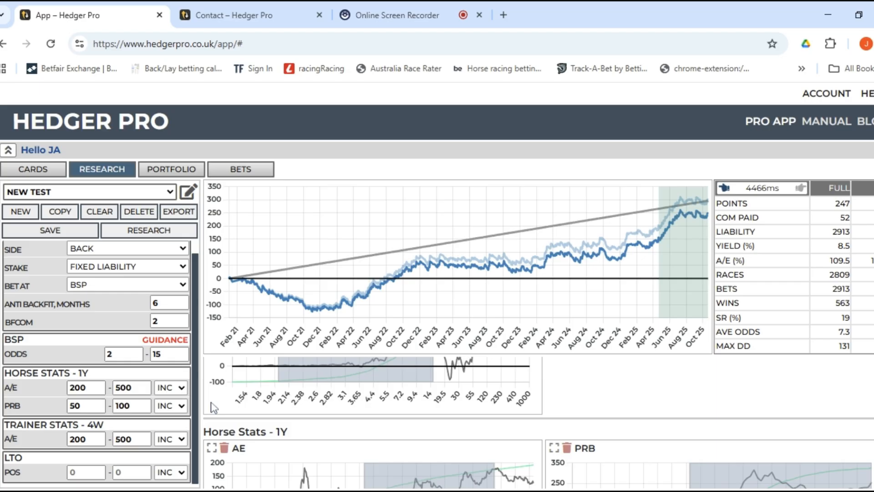
scroll(212, 407, "down", 7)
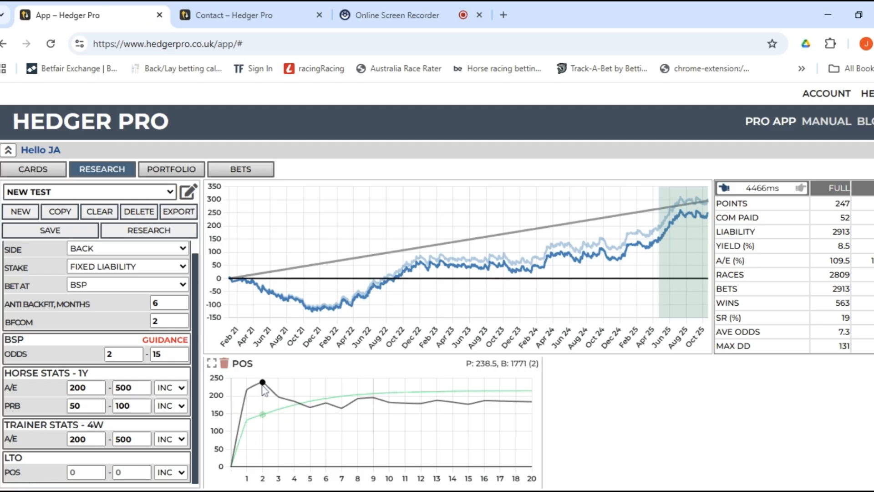
Limit last-time-out position to 1–2 and rerun, getting 262 points from 1967 bets at 13.3% yield.
left_click_drag(129, 472, 90, 471)
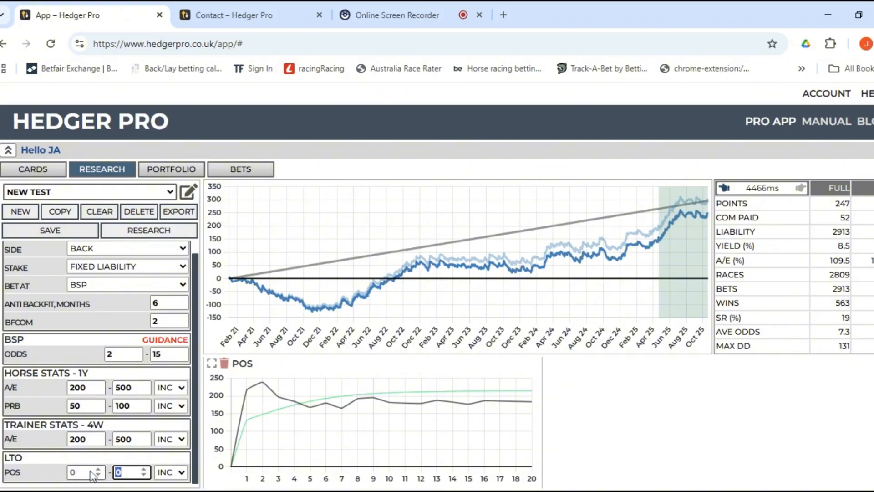
type("2")
key("shift+Tab")
left_click(72, 461)
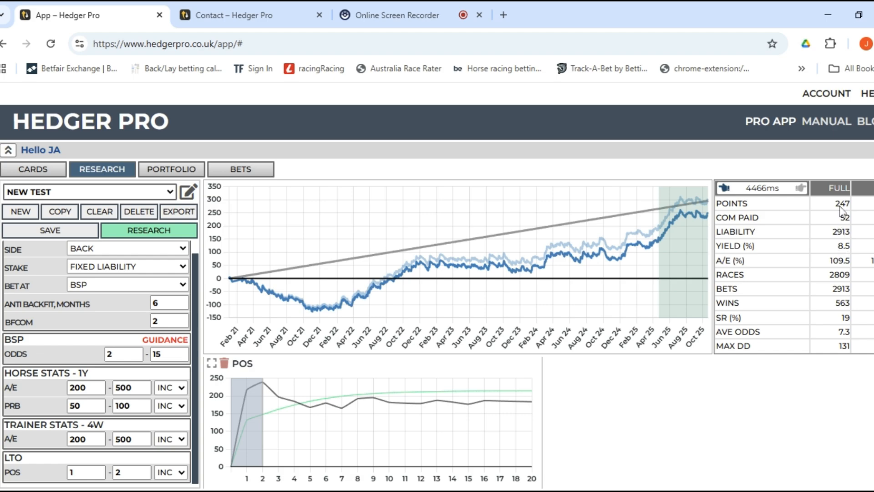
left_click(157, 235)
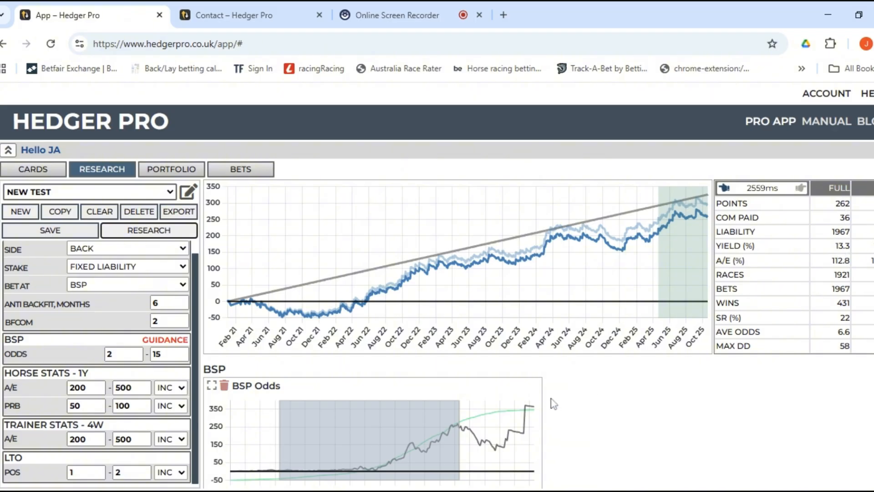
scroll(591, 396, "down", 8)
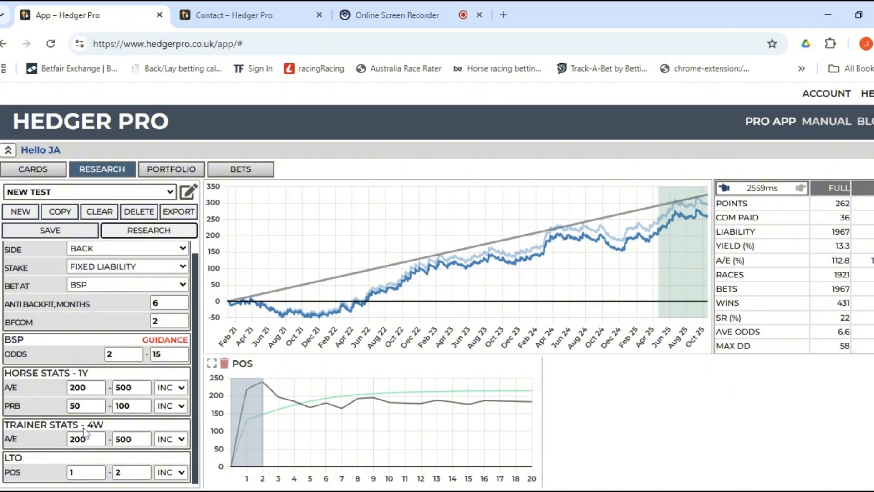
Add the race COUNTRY filter and run the research with it.
left_click(187, 193)
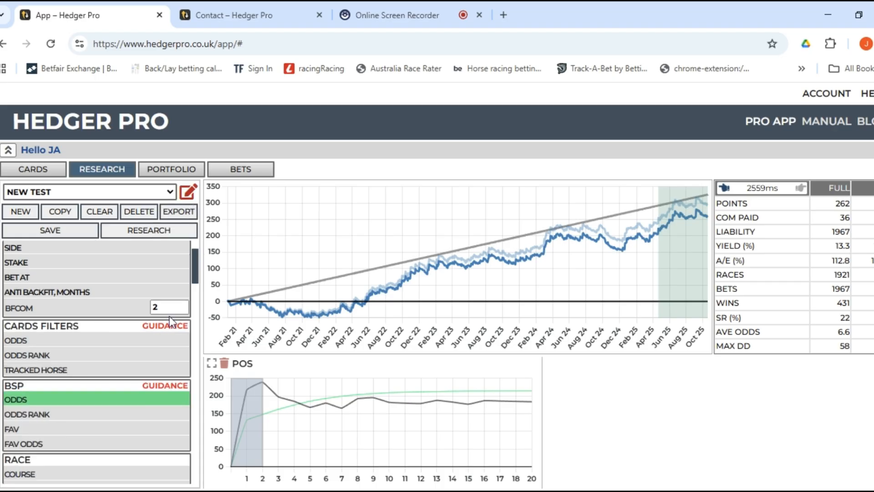
scroll(102, 362, "down", 3)
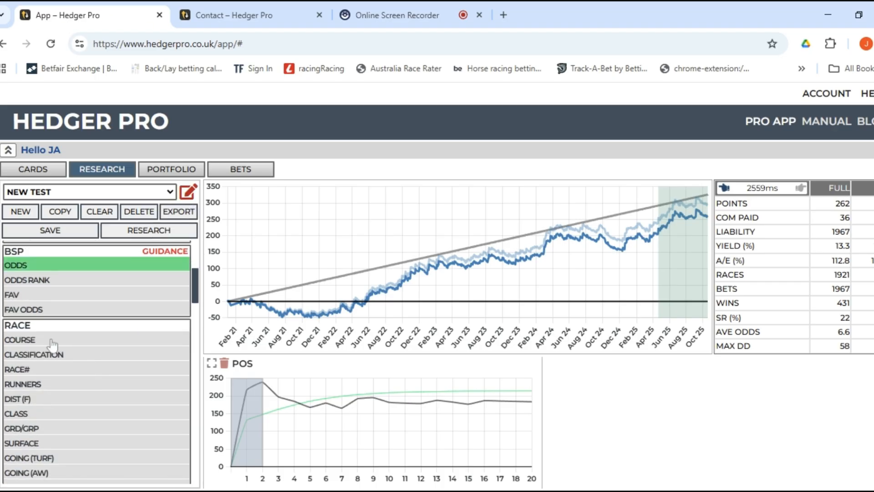
scroll(53, 346, "down", 3)
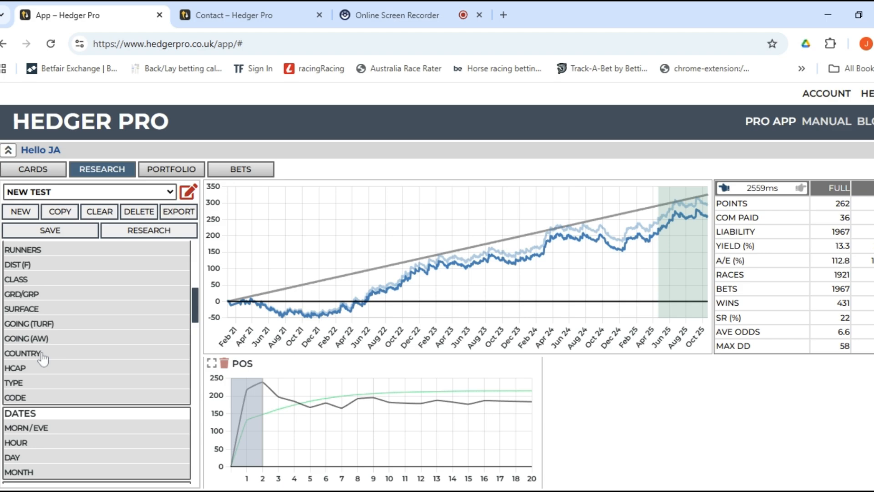
left_click(41, 354)
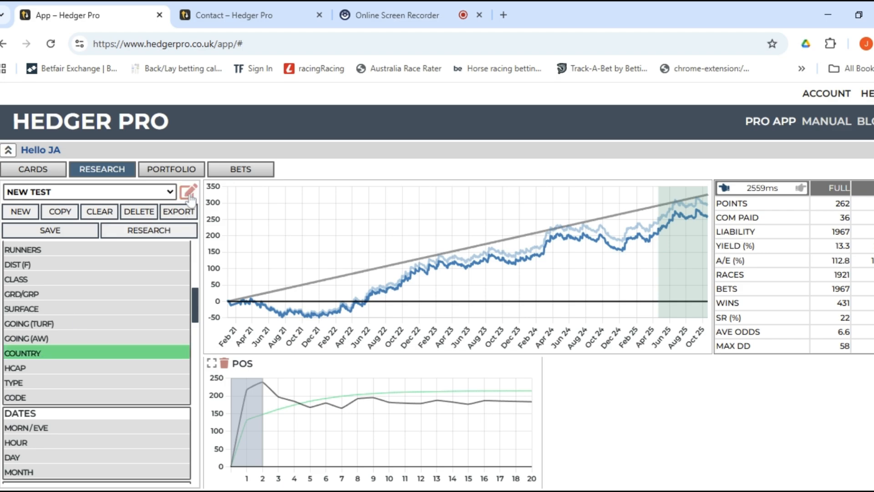
left_click(163, 230)
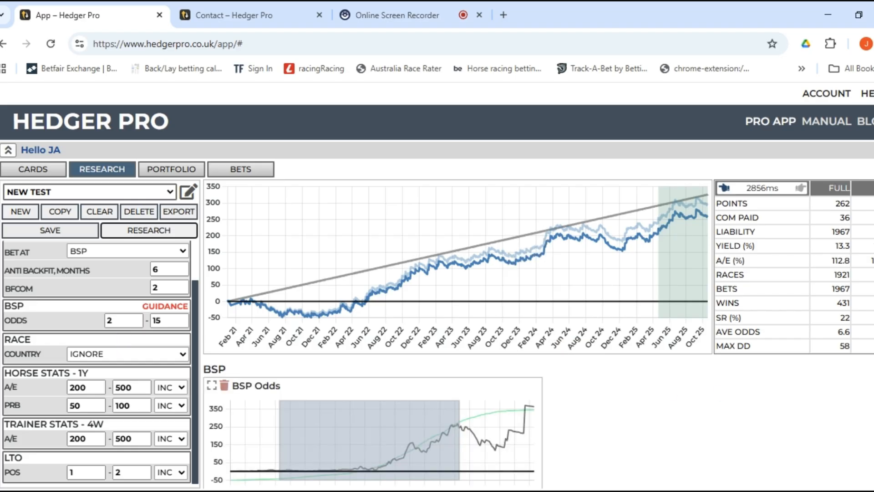
Restrict races to GB only and rerun, giving 163 points from 1343 bets at 12.1% yield.
scroll(537, 423, "down", 3)
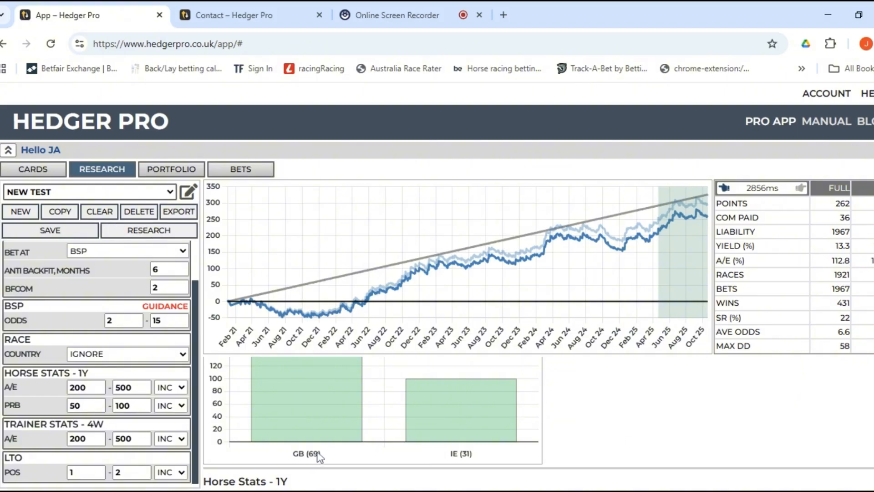
scroll(319, 453, "up", 1)
scroll(320, 452, "down", 1)
scroll(304, 425, "up", 1)
scroll(302, 428, "down", 1)
scroll(442, 456, "up", 1)
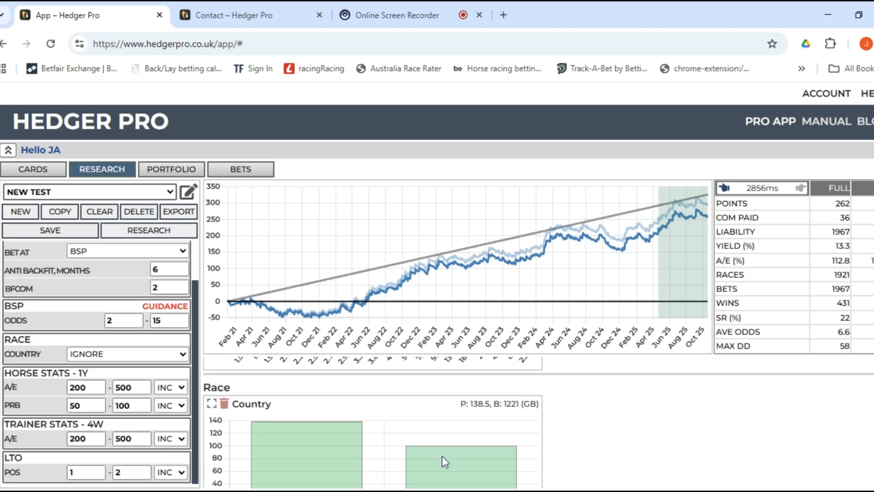
scroll(441, 456, "down", 1)
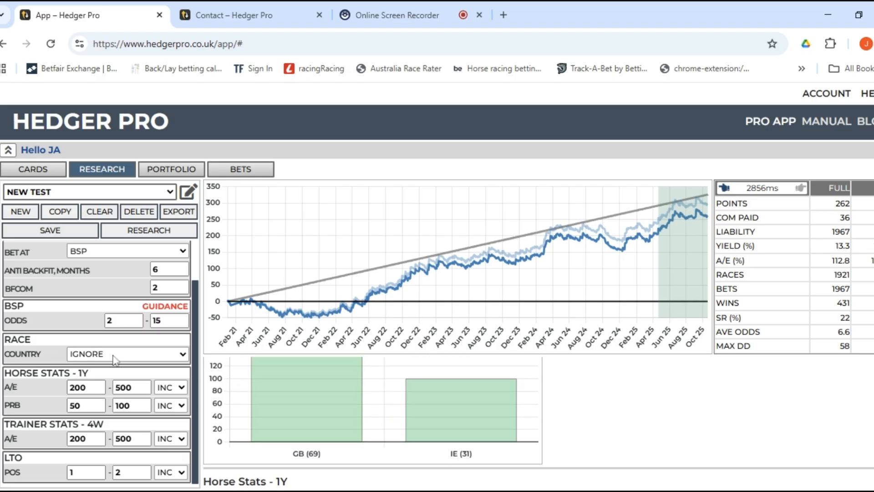
left_click(97, 381)
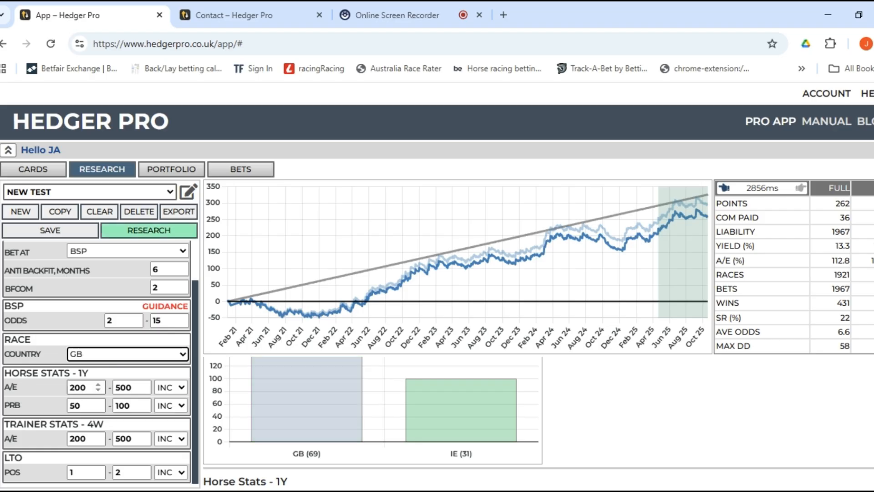
left_click(140, 235)
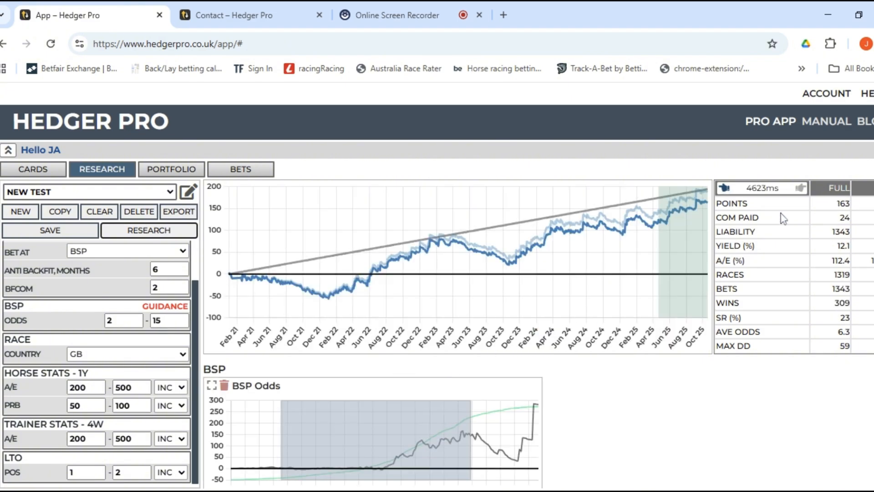
Reset the Country filter to IGNORE and rerun the backtest for all countries.
left_click(116, 356)
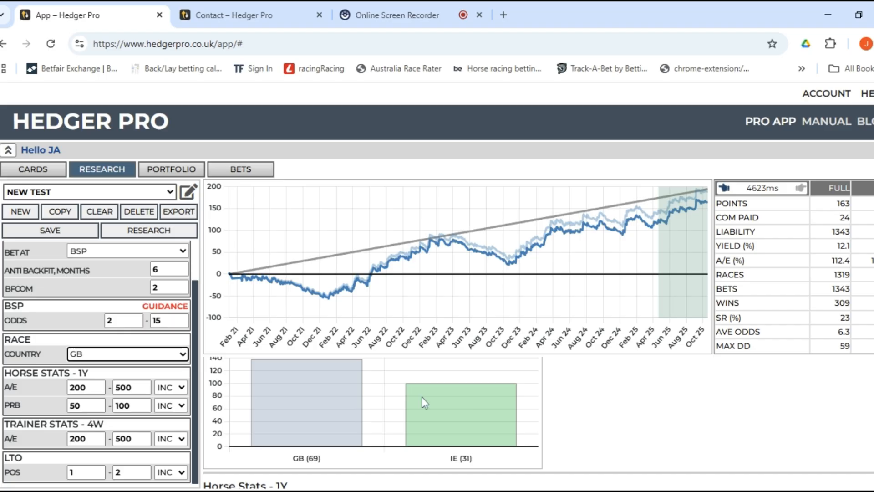
left_click(113, 358)
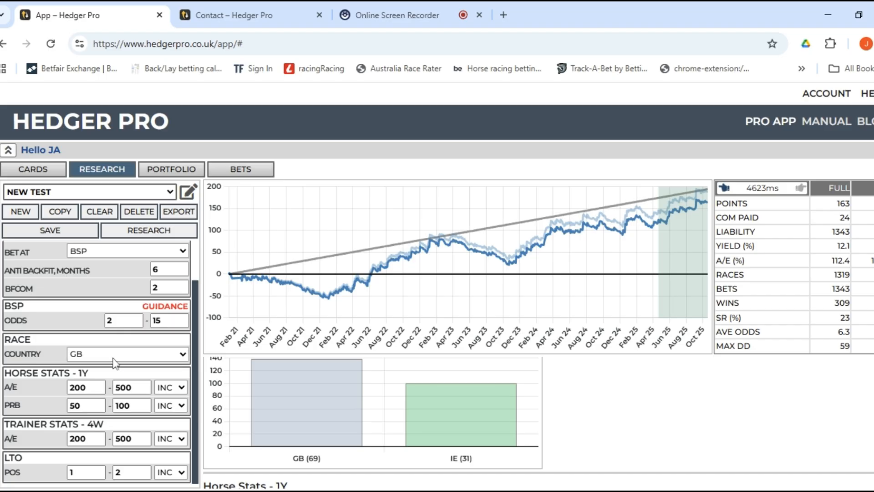
left_click(114, 364)
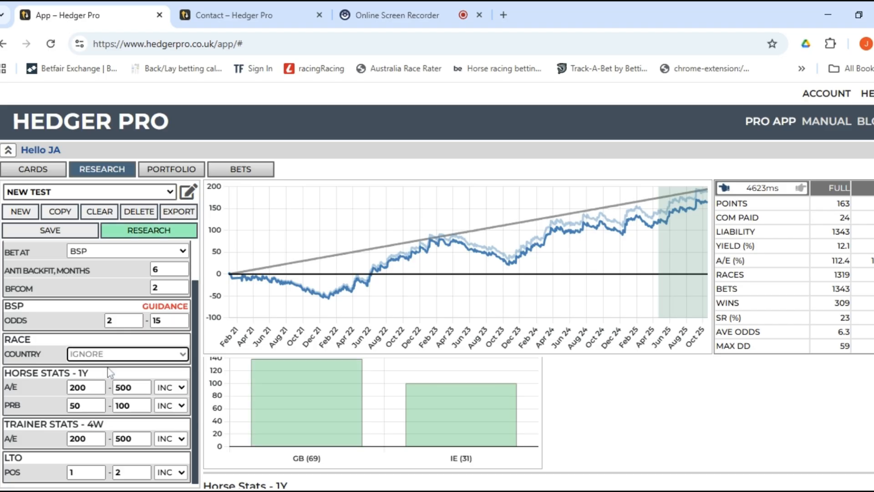
left_click(161, 233)
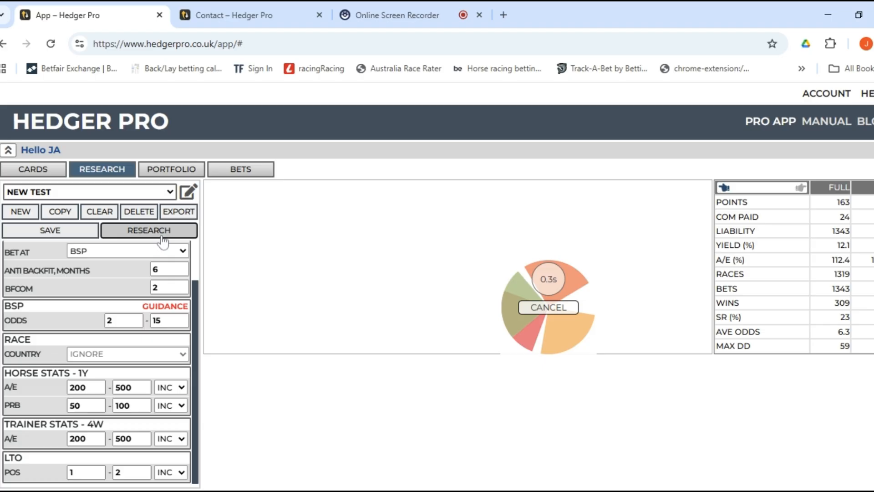
Add the HCAP filter and run the research with it.
left_click(187, 193)
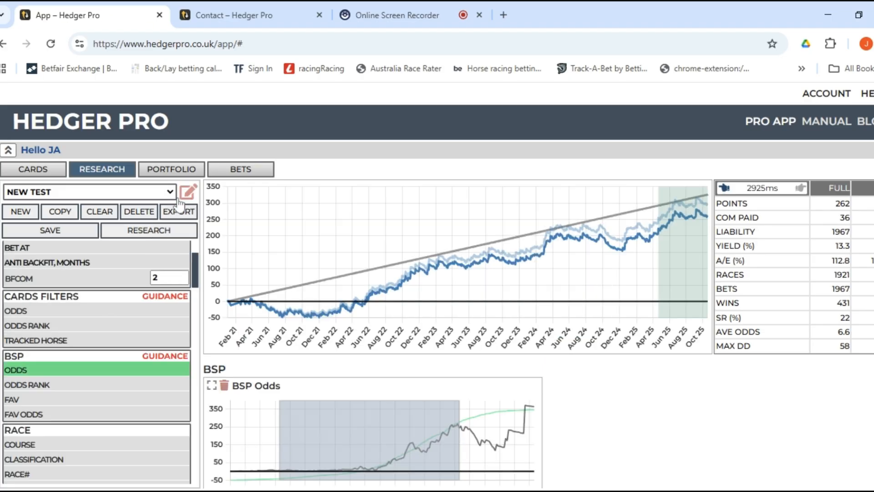
scroll(64, 362, "down", 1)
scroll(65, 363, "down", 5)
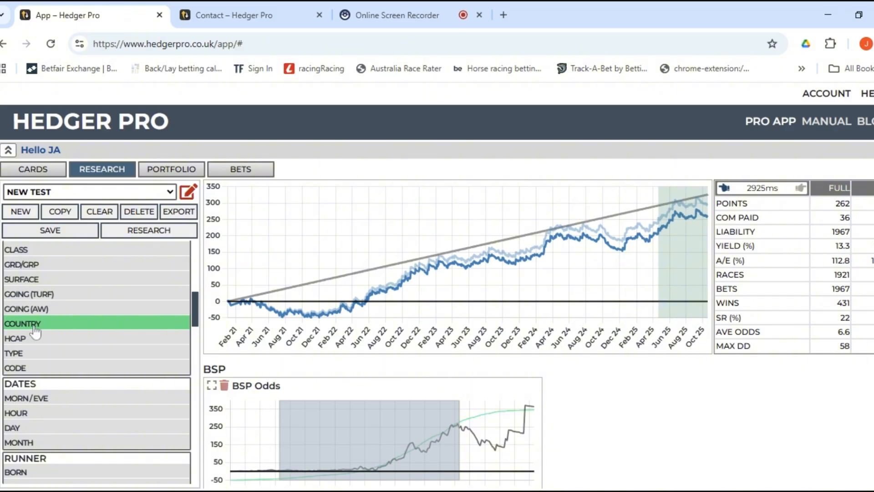
left_click(35, 337)
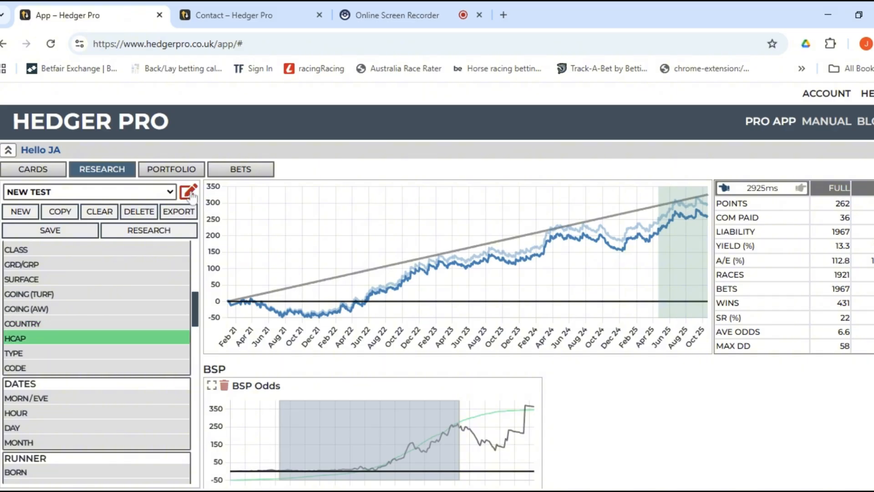
left_click(159, 235)
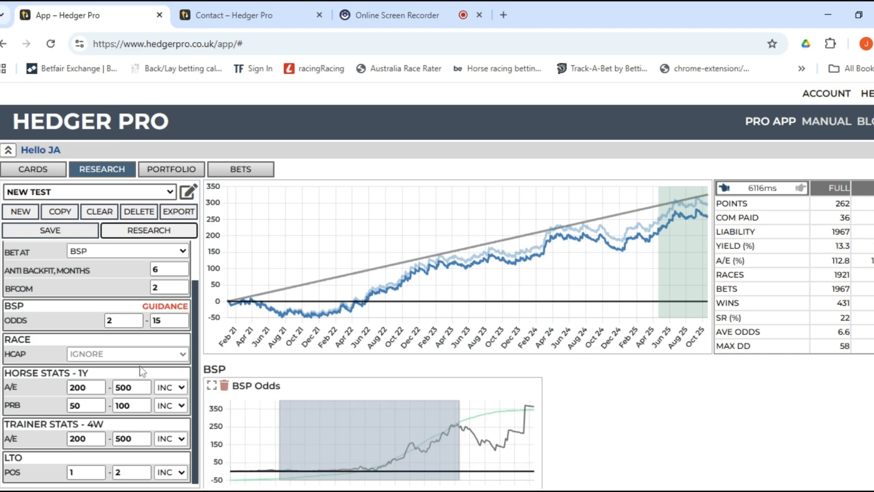
scroll(462, 357, "down", 5)
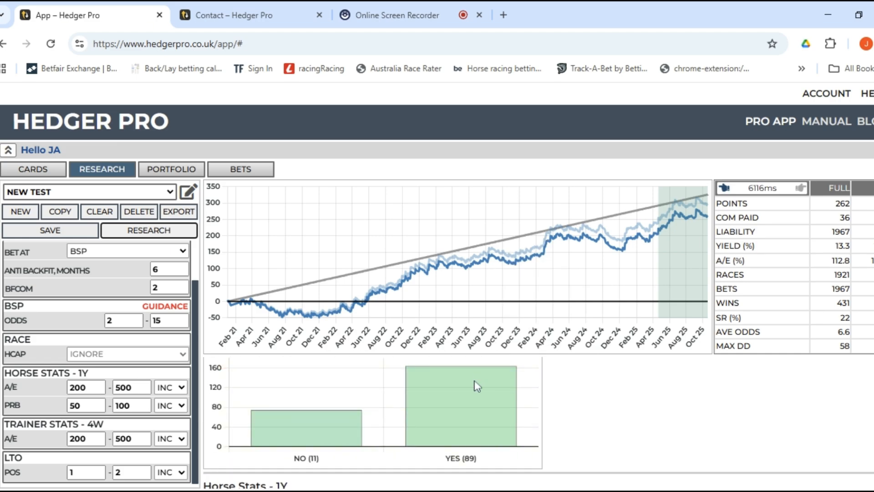
scroll(470, 413, "up", 2)
scroll(470, 416, "down", 2)
Rerun for handicaps only (188 points, 10.8% yield), then set HCAP back to IGNORE.
left_click(142, 355)
left_click(123, 388)
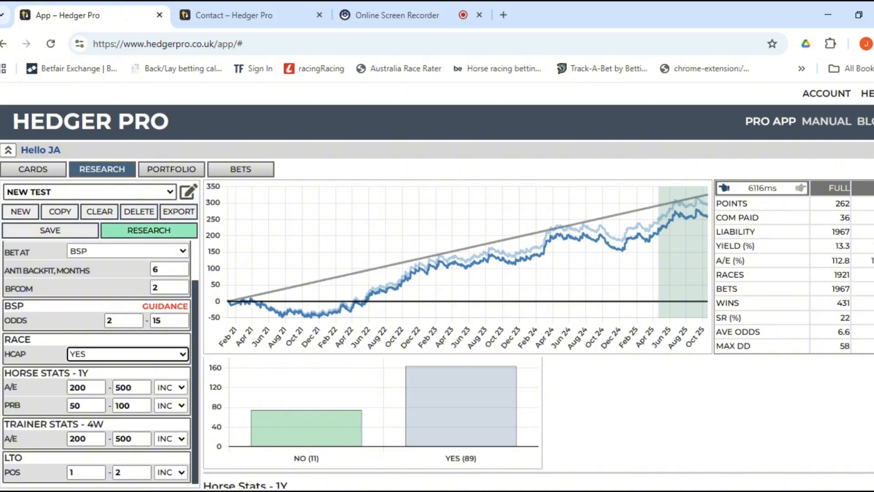
left_click(172, 232)
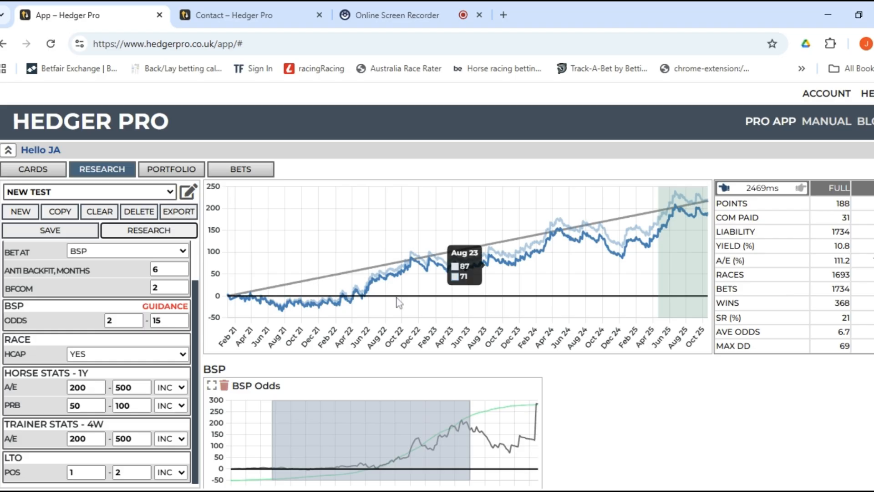
left_click(148, 358)
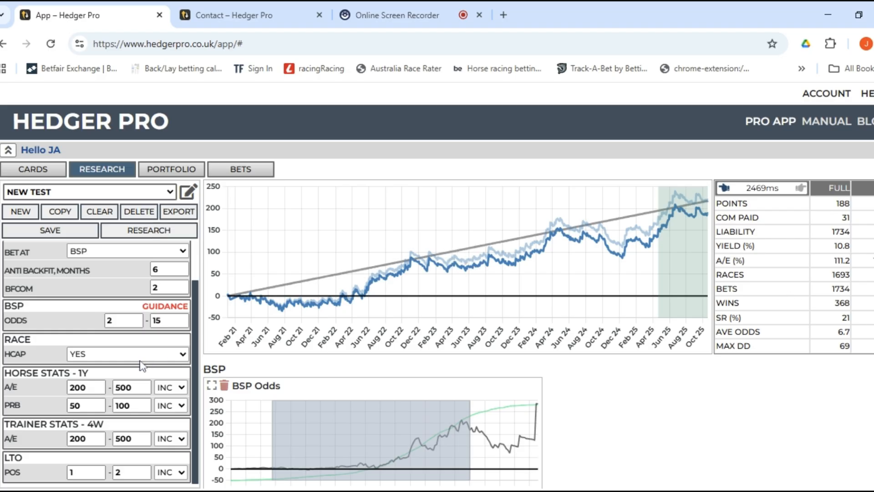
left_click(119, 378)
left_click(188, 193)
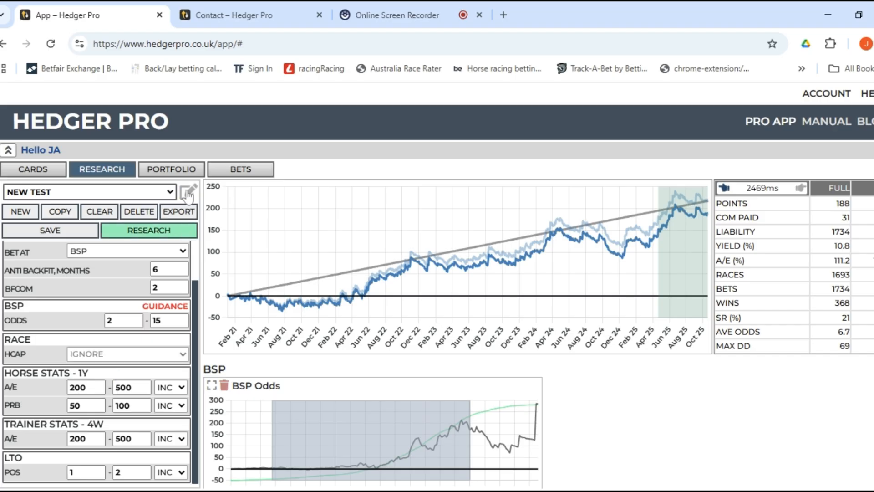
Add the CLASS filter, run the research and review the results.
scroll(97, 363, "down", 6)
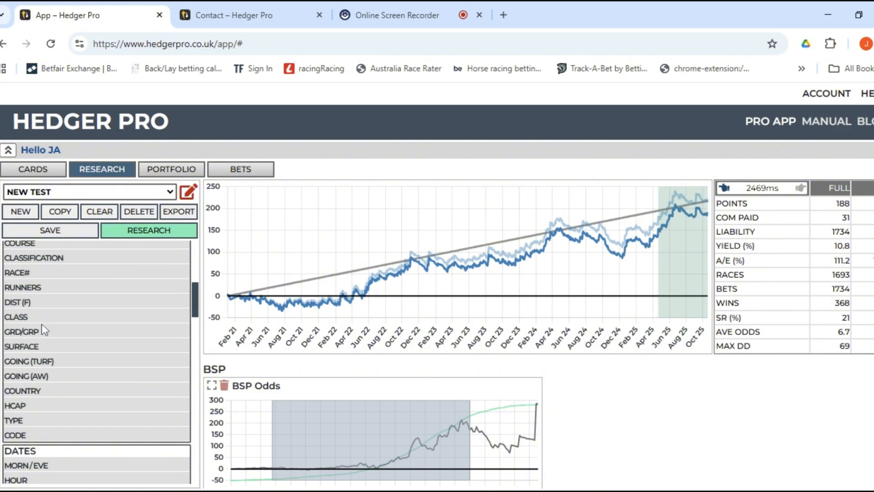
left_click(29, 323)
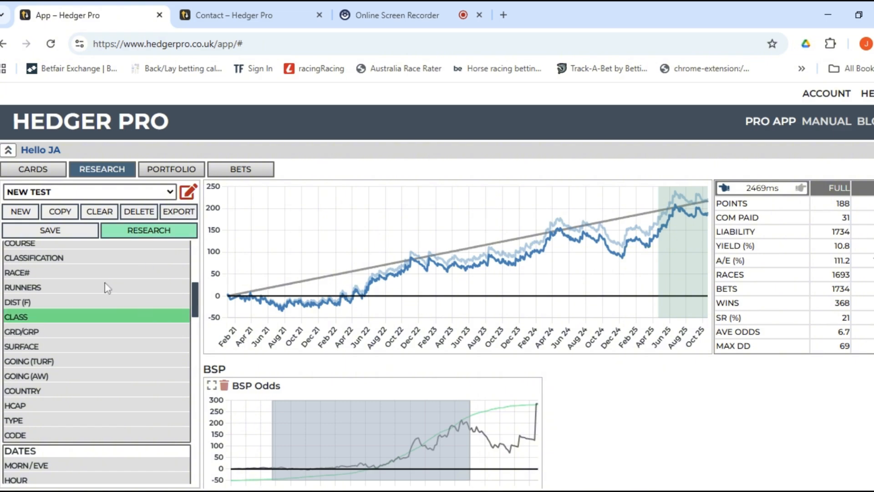
left_click(164, 235)
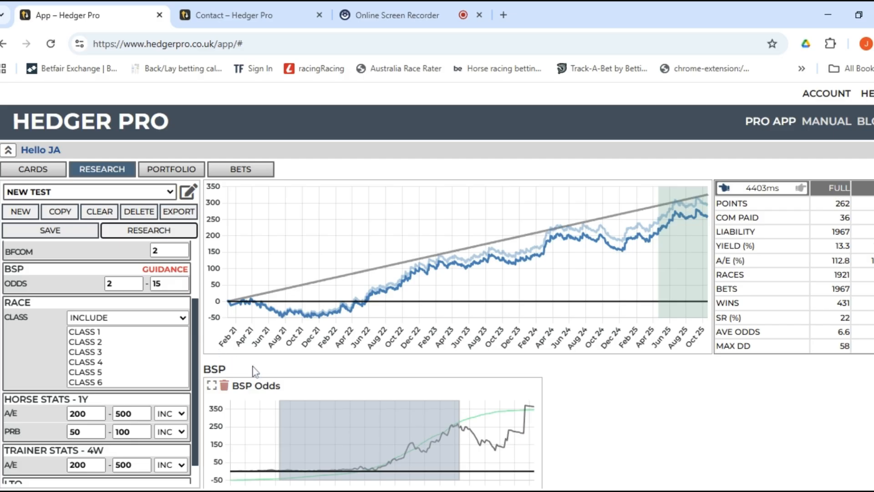
scroll(254, 371, "down", 5)
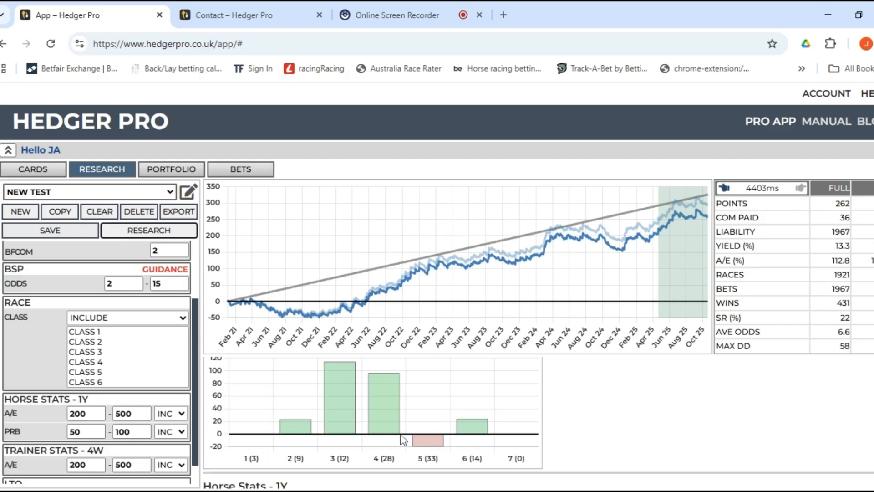
scroll(372, 418, "up", 1)
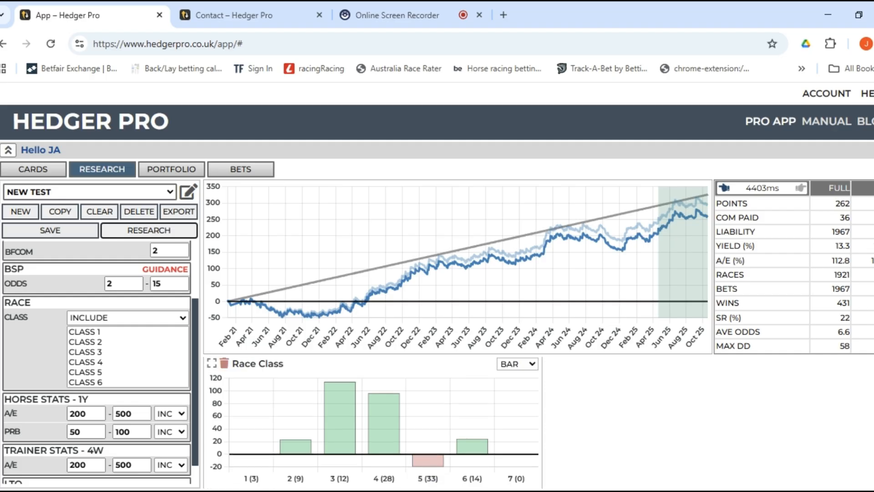
mouse_move(424, 466)
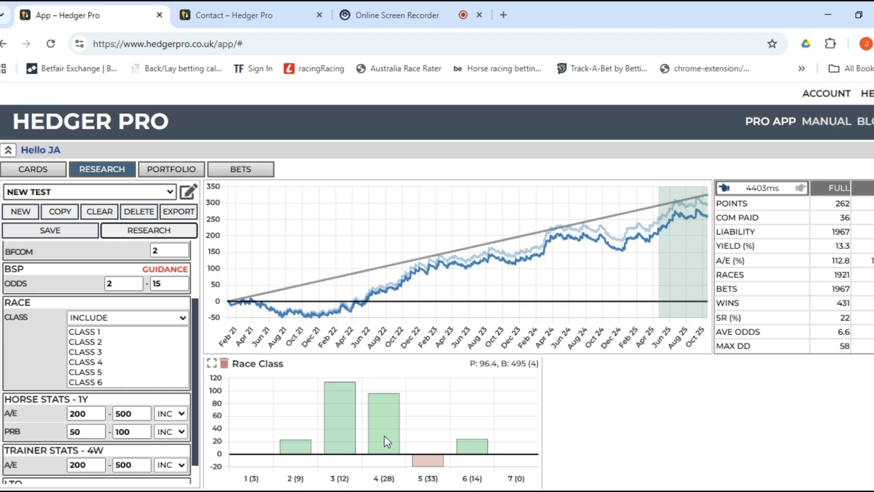
scroll(384, 436, "down", 2)
scroll(384, 436, "up", 2)
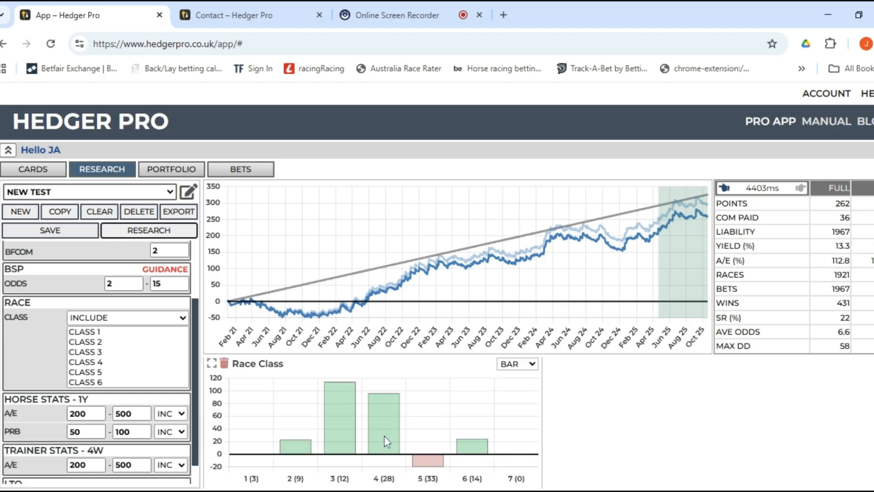
scroll(335, 436, "down", 2)
scroll(335, 435, "up", 2)
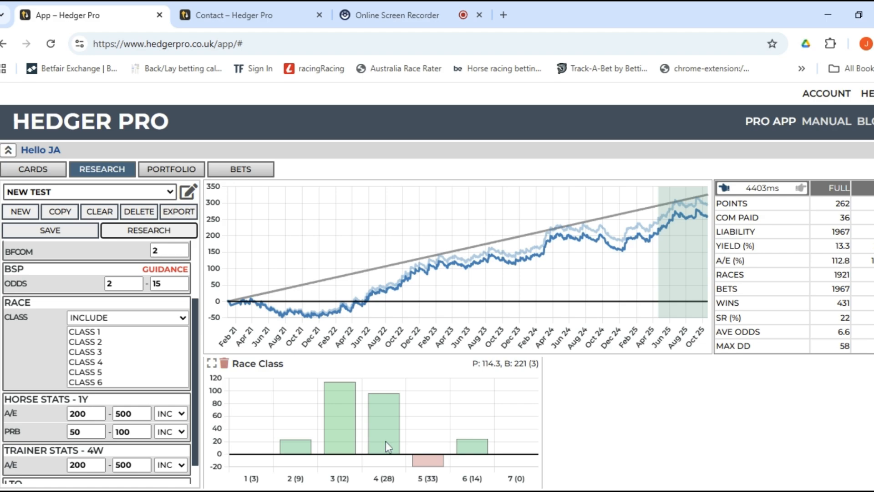
scroll(351, 439, "down", 2)
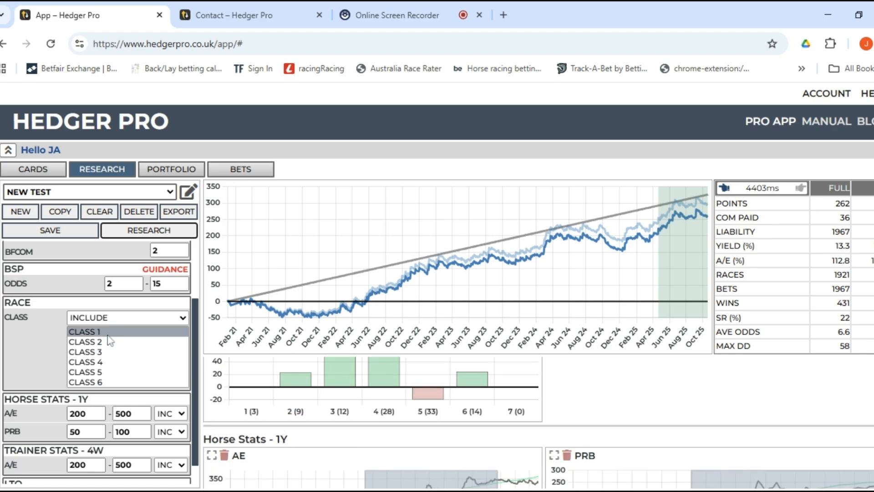
Include only classes 1–4 and rerun, getting 239 points from 1055 bets at 22.6% yield.
left_click_drag(108, 336, 103, 356)
left_click(102, 362, "ctrl")
left_click(154, 232)
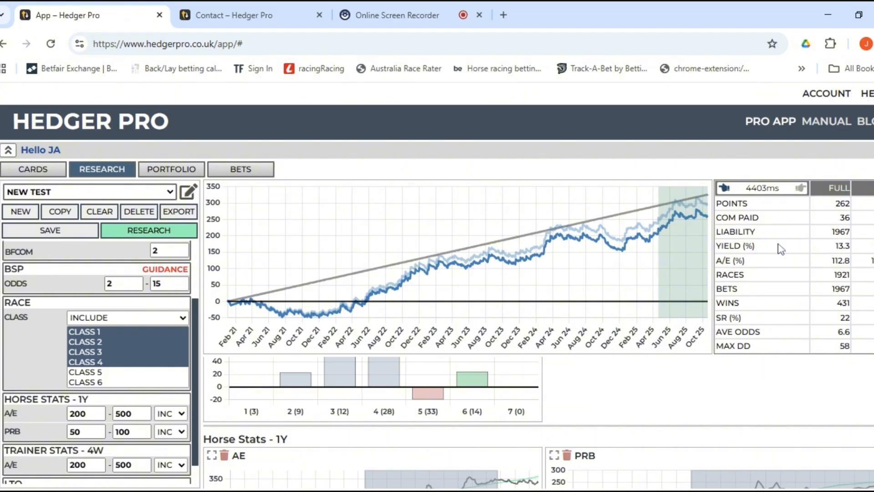
left_click(166, 242)
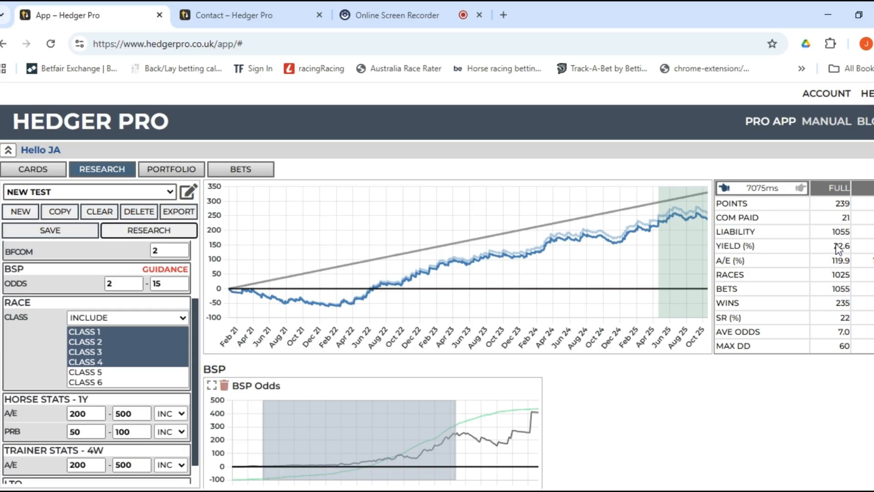
scroll(619, 377, "down", 10)
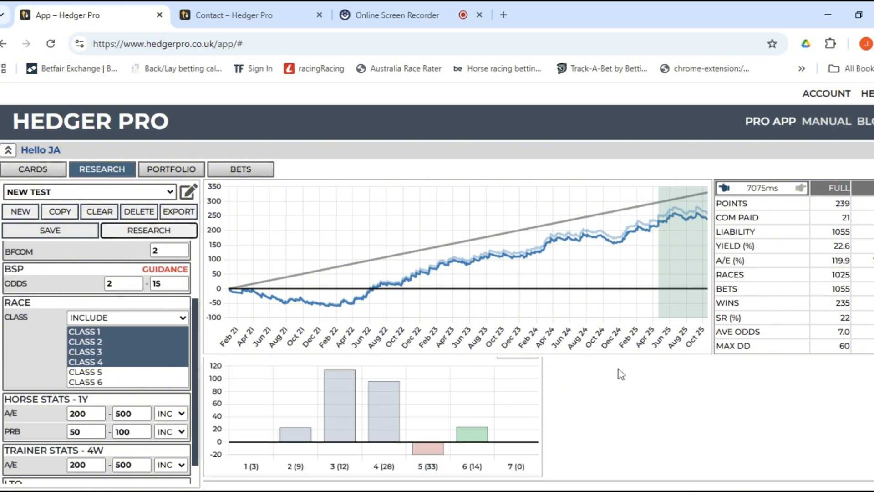
scroll(612, 388, "down", 3)
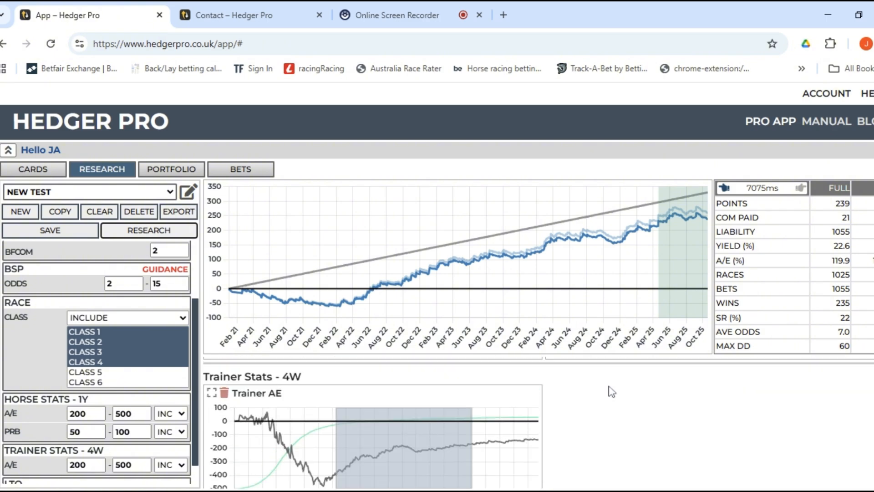
scroll(611, 391, "up", 10)
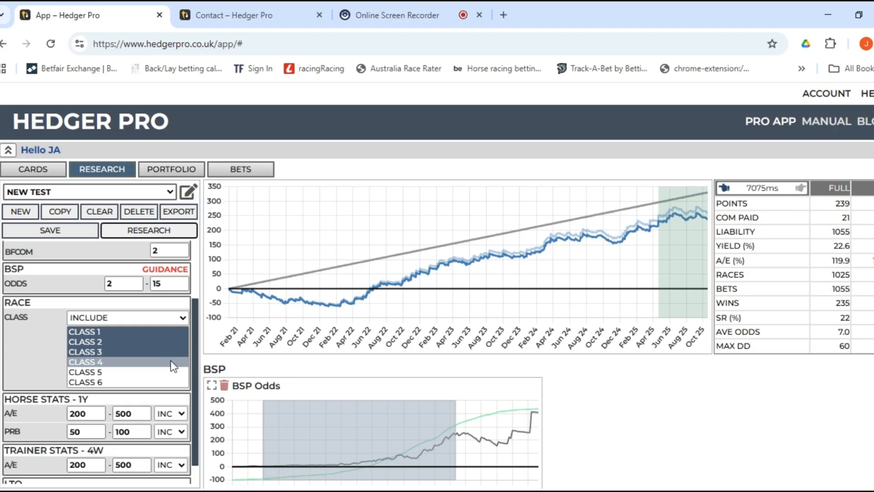
Deselect classes 1–4, exclude only class 5 and rerun for 259 points at 19.6% yield.
left_click(119, 320)
left_click(120, 317)
left_click(101, 362, "ctrl")
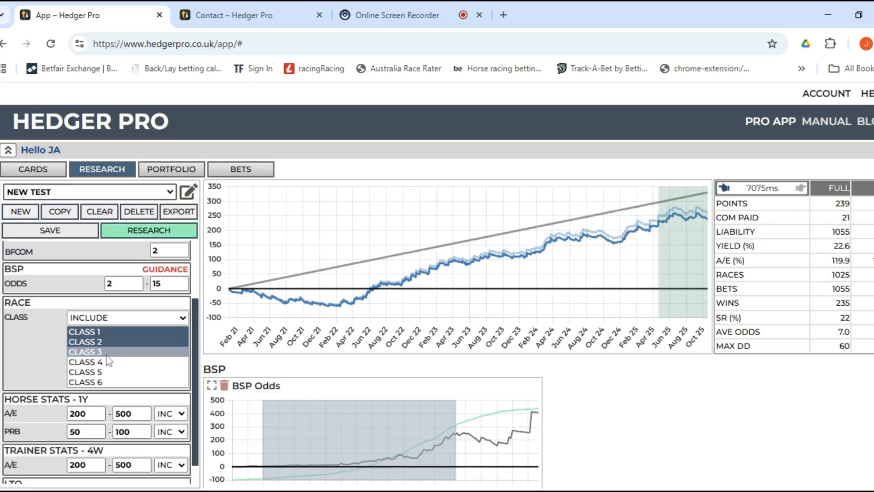
left_click(107, 353, "ctrl")
left_click(110, 342, "ctrl")
left_click(112, 329, "ctrl")
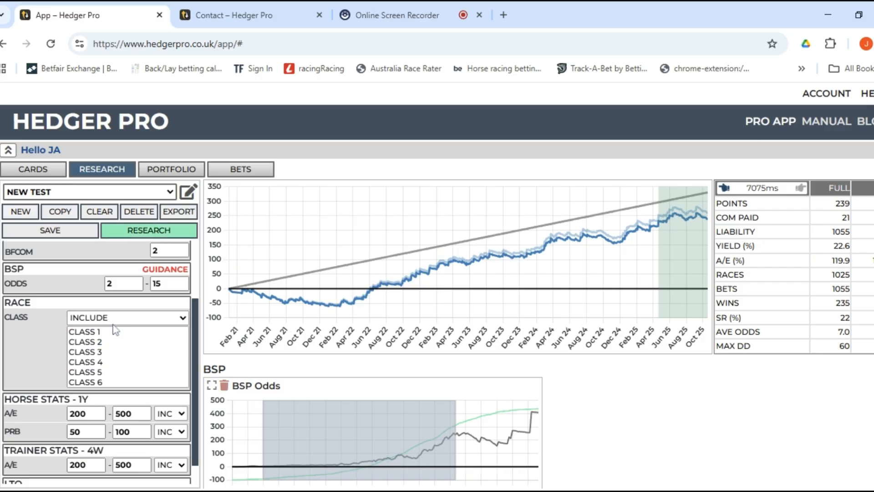
left_click(107, 348)
left_click(123, 372)
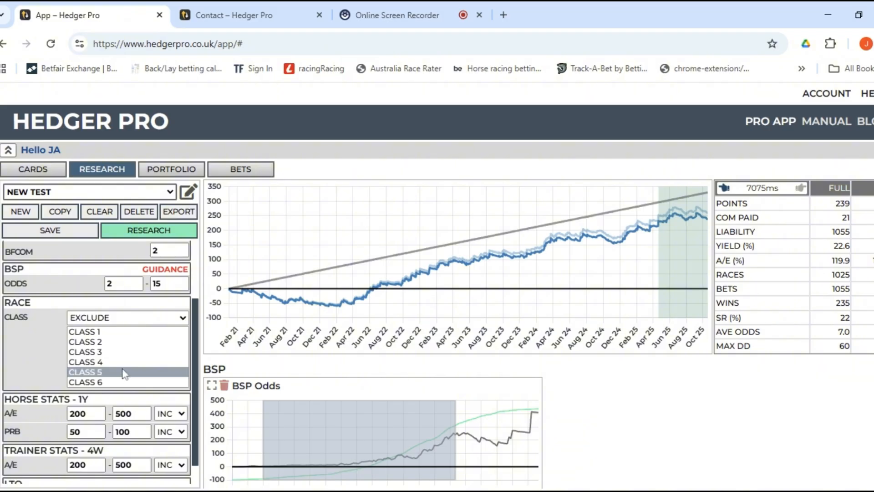
left_click(175, 233)
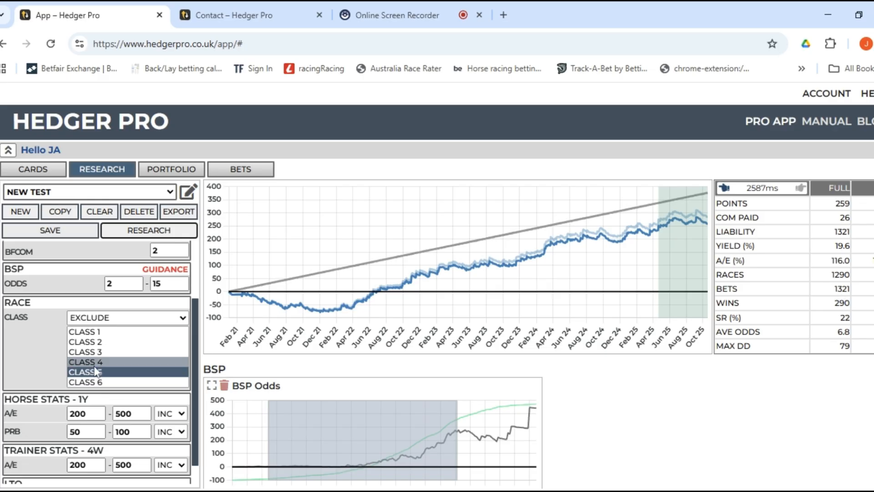
Switch the class filter back to INCLUDE and deselect class 5.
left_click(138, 329)
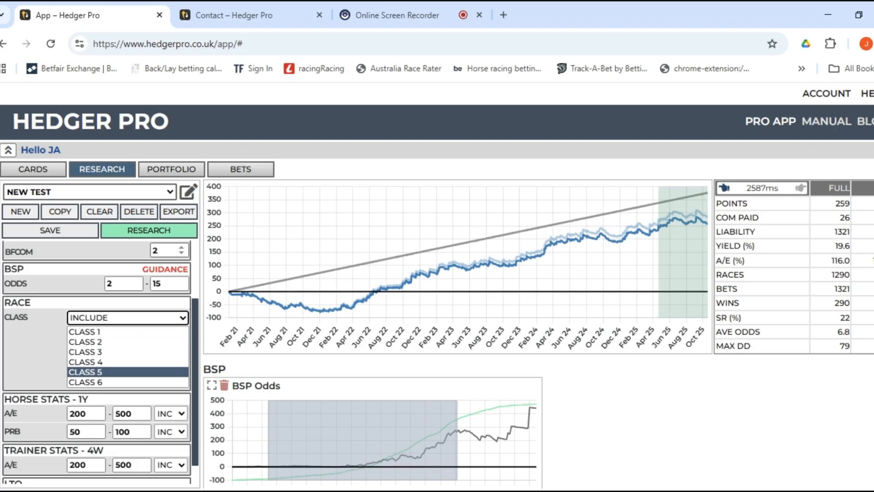
scroll(118, 346, "down", 1)
scroll(339, 388, "down", 2)
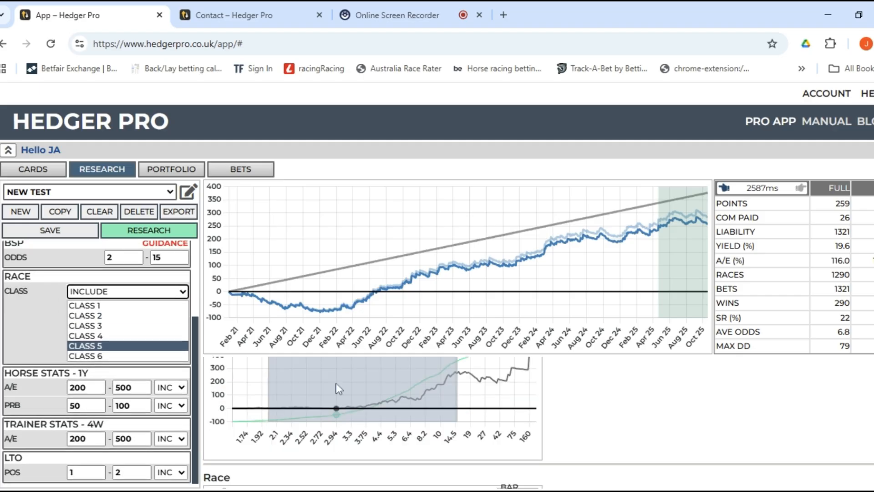
scroll(338, 389, "down", 2)
scroll(328, 397, "up", 1)
scroll(328, 404, "down", 1)
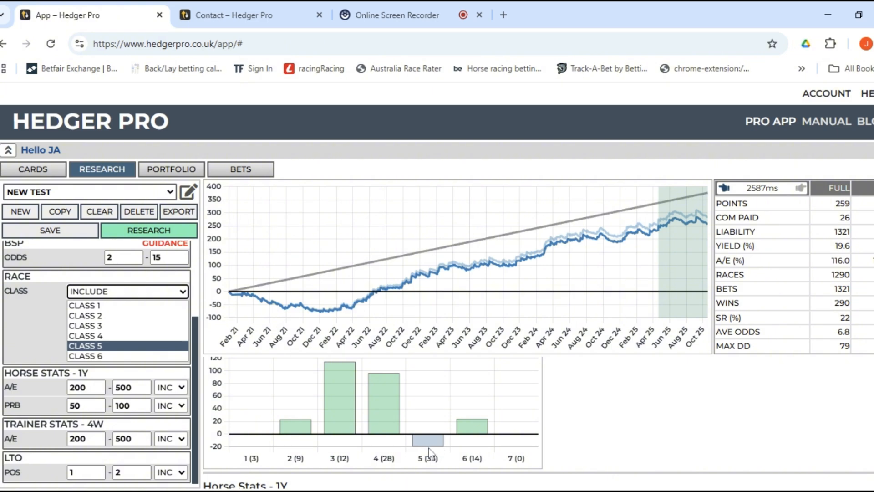
left_click(142, 298)
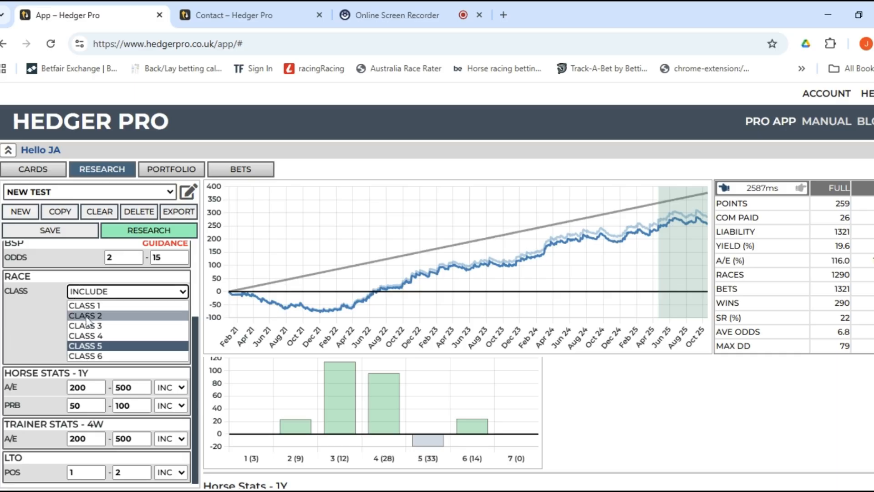
left_click(100, 346, "ctrl")
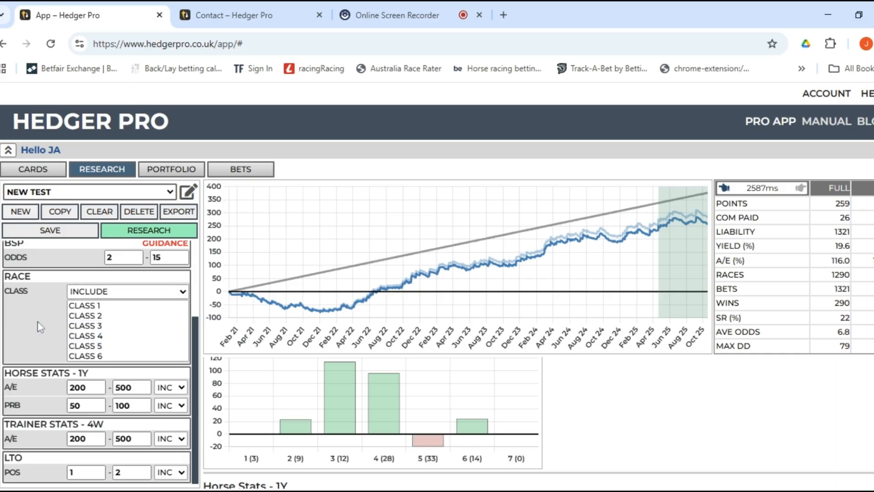
Remove the race CLASS filter and rerun, returning 262 points from 1967 bets at 13.3% yield.
left_click(188, 191)
scroll(97, 373, "down", 6)
scroll(100, 373, "down", 4)
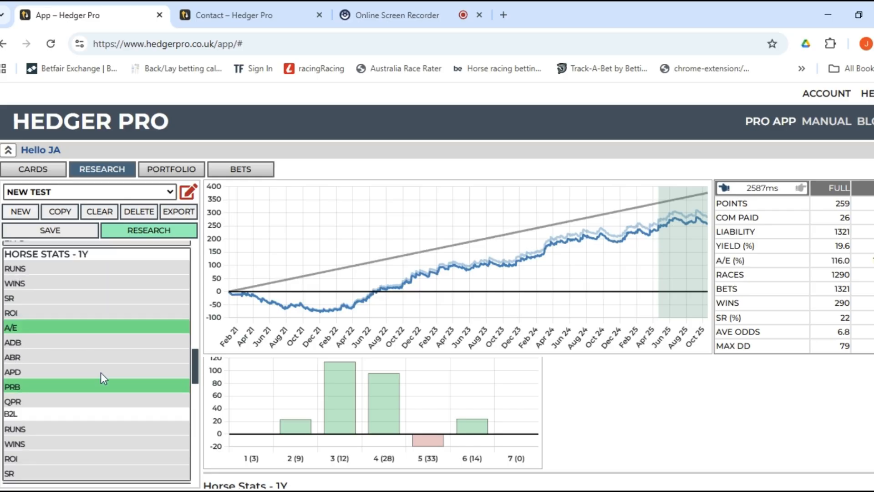
scroll(102, 368, "up", 10)
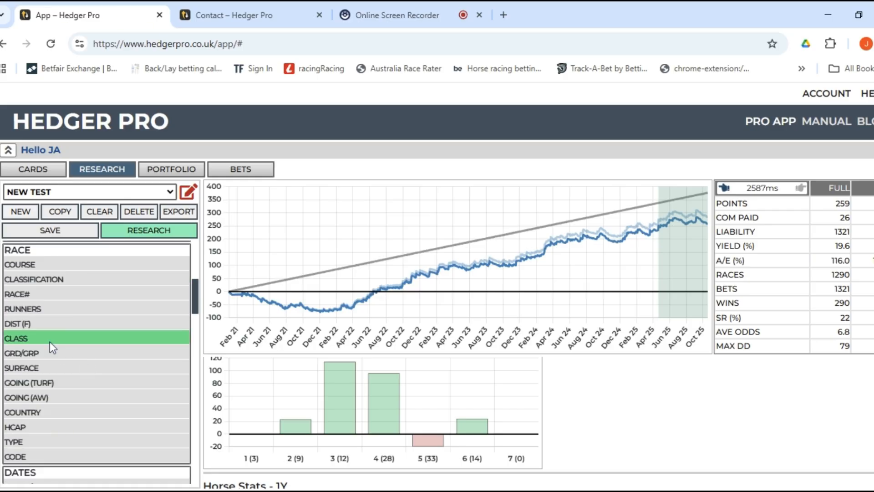
left_click(50, 342)
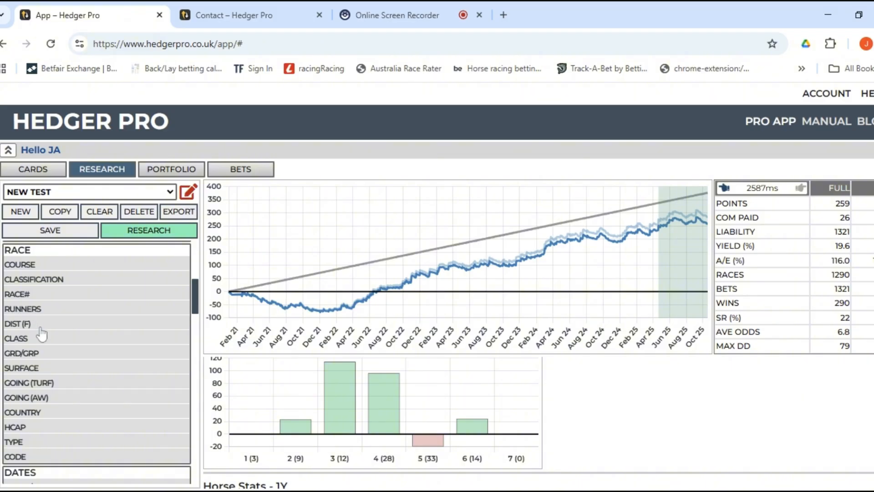
left_click(149, 229)
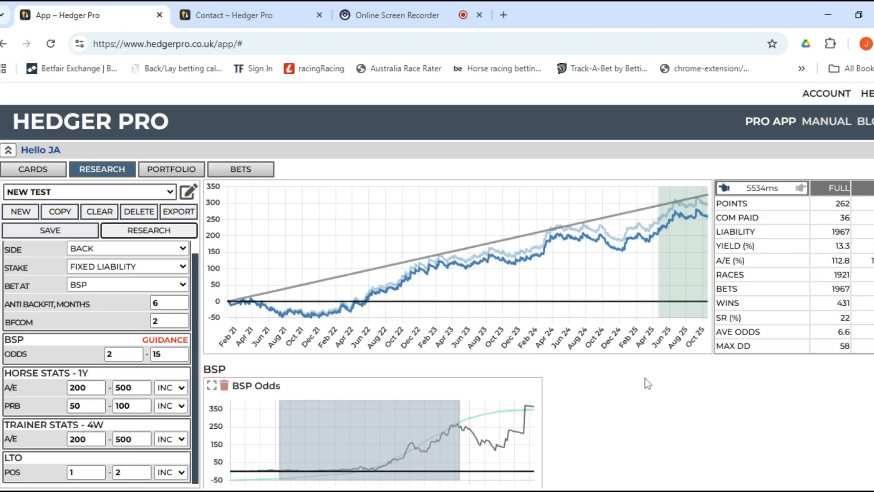
Add SURFACE, DIST (F) and RUNNERS race filters and rerun for 260 points from 1963 bets.
left_click(188, 199)
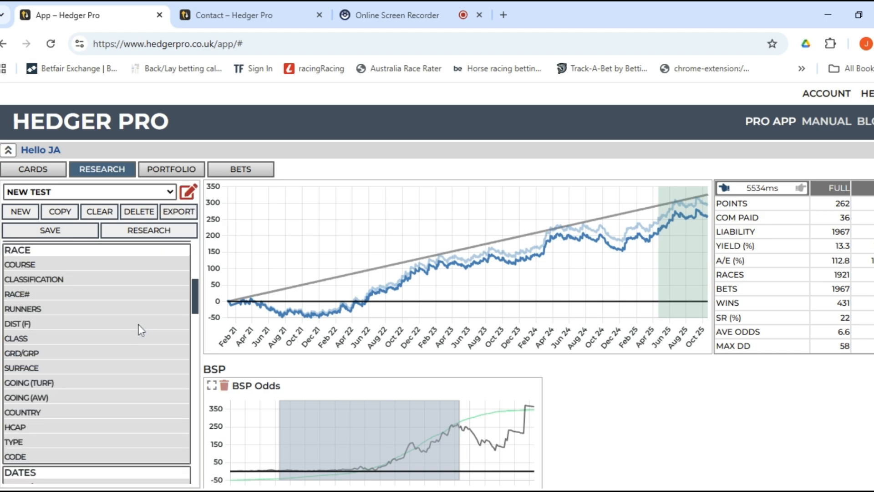
scroll(96, 370, "down", 2)
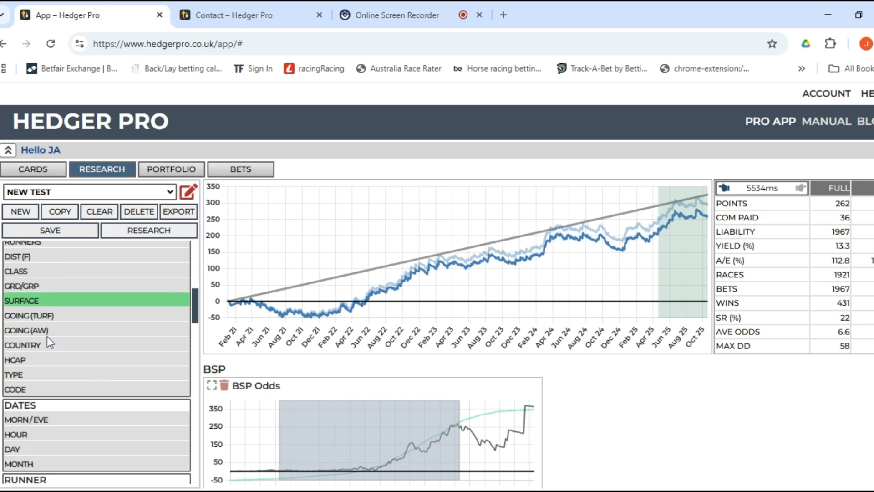
scroll(40, 384, "up", 2)
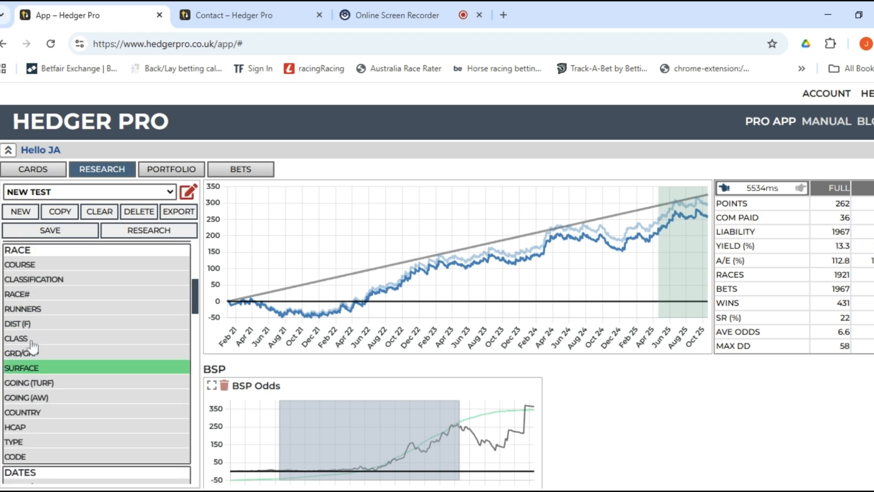
left_click(37, 324)
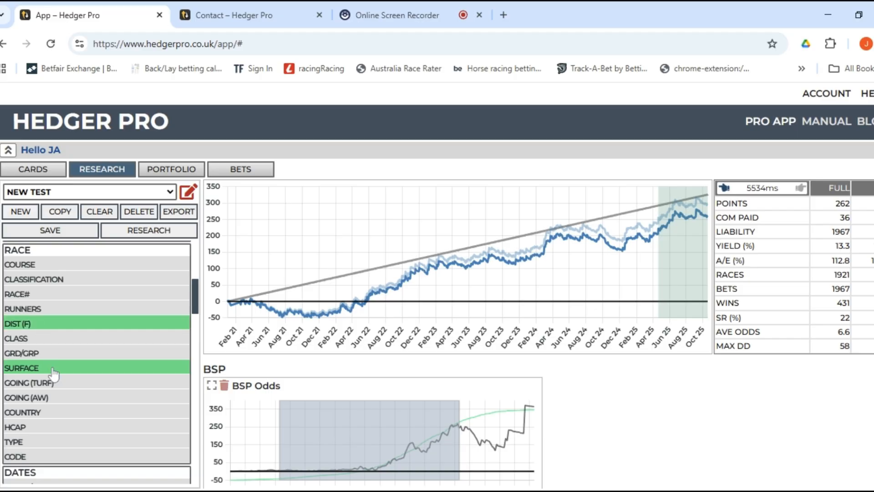
left_click(60, 314)
scroll(84, 329, "down", 6)
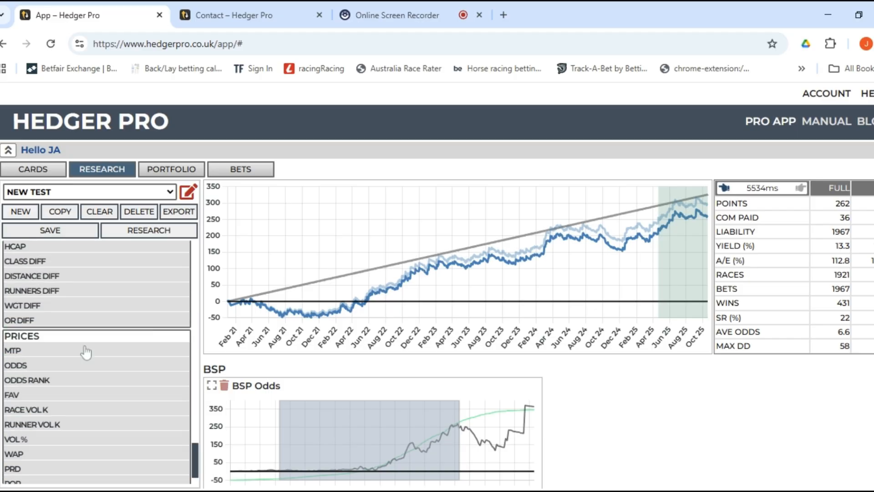
scroll(87, 364, "up", 3)
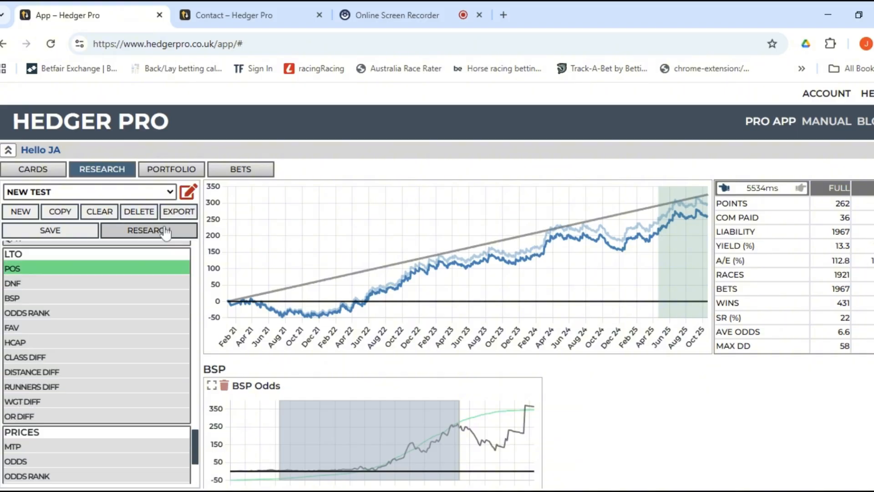
left_click(172, 230)
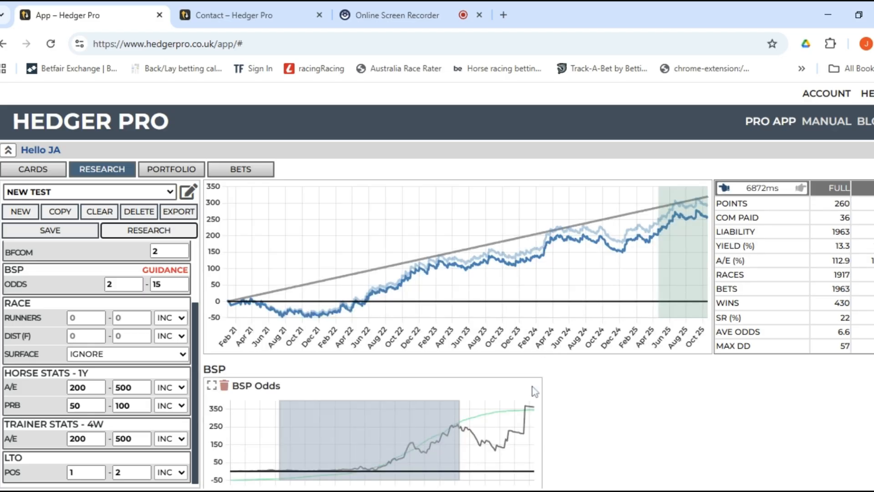
scroll(529, 378, "down", 4)
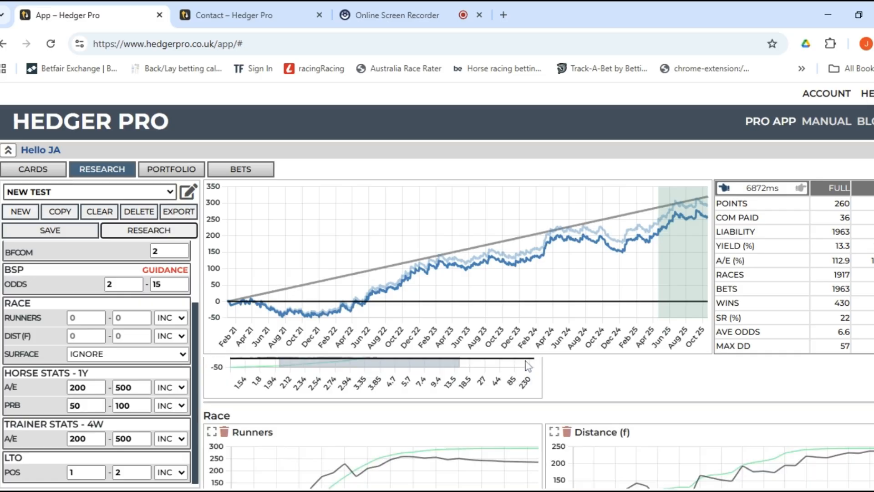
scroll(528, 364, "up", 1)
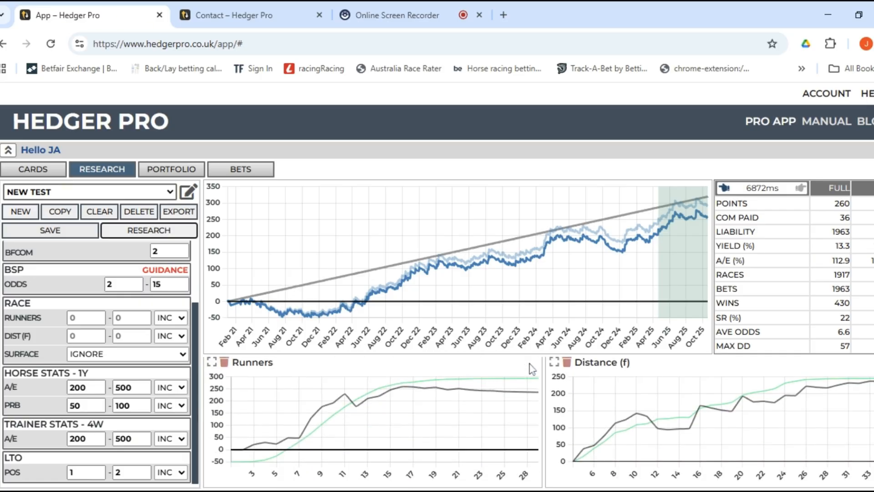
scroll(637, 409, "down", 1)
scroll(410, 419, "up", 2)
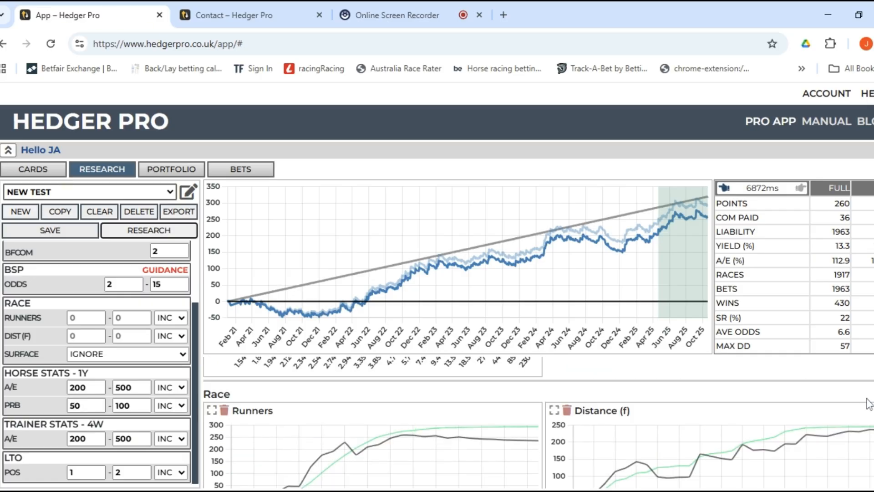
scroll(538, 422, "down", 5)
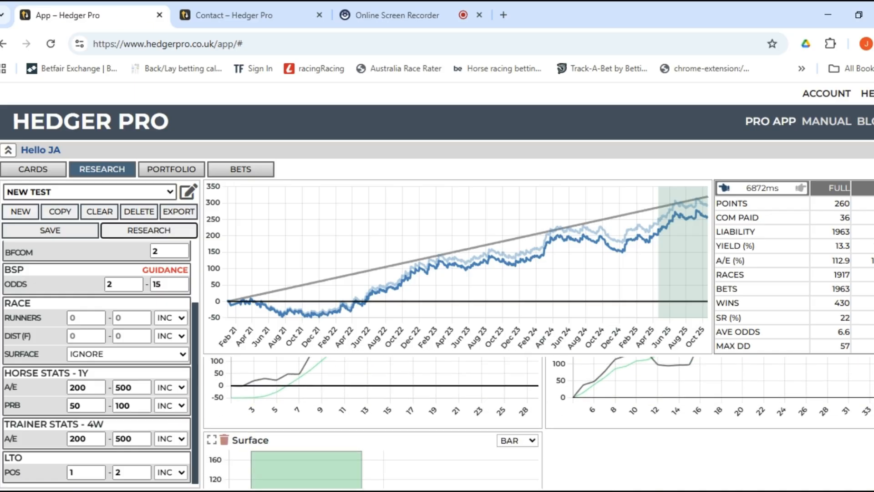
scroll(747, 419, "up", 1)
scroll(724, 420, "down", 1)
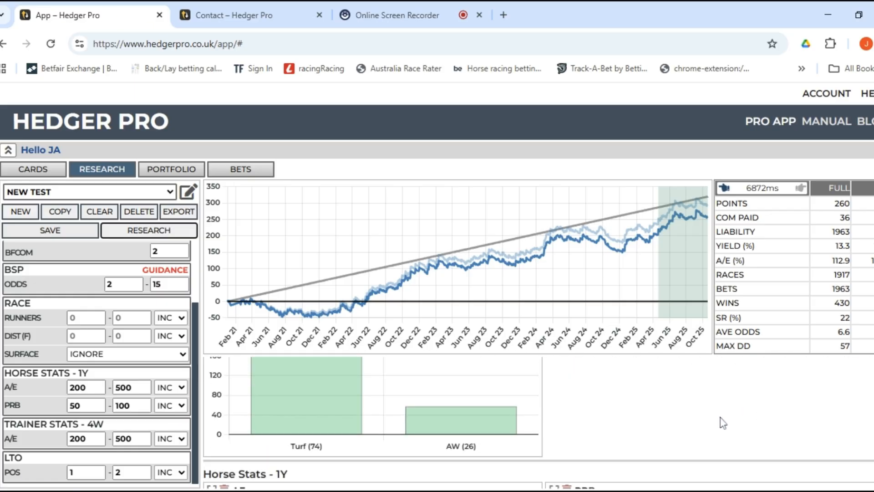
scroll(715, 419, "up", 1)
scroll(494, 436, "down", 1)
scroll(313, 423, "up", 1)
scroll(312, 424, "down", 1)
scroll(458, 422, "up", 1)
scroll(458, 429, "down", 1)
scroll(463, 421, "up", 1)
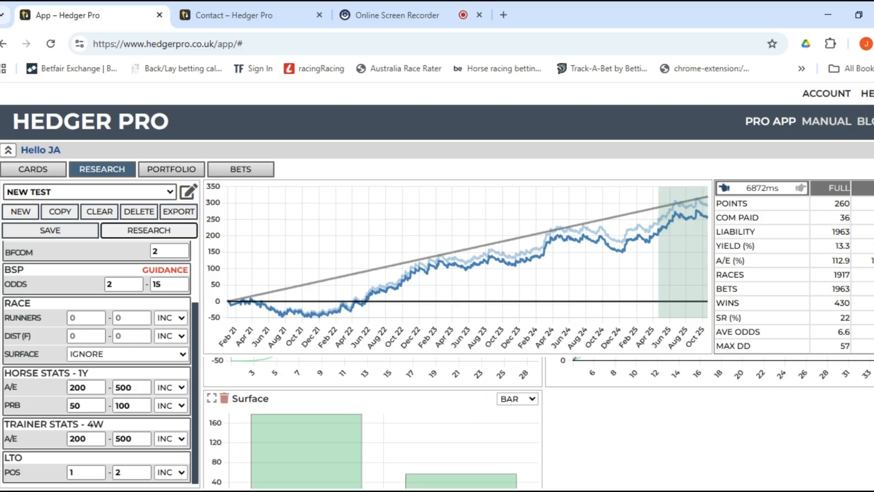
scroll(457, 421, "up", 3)
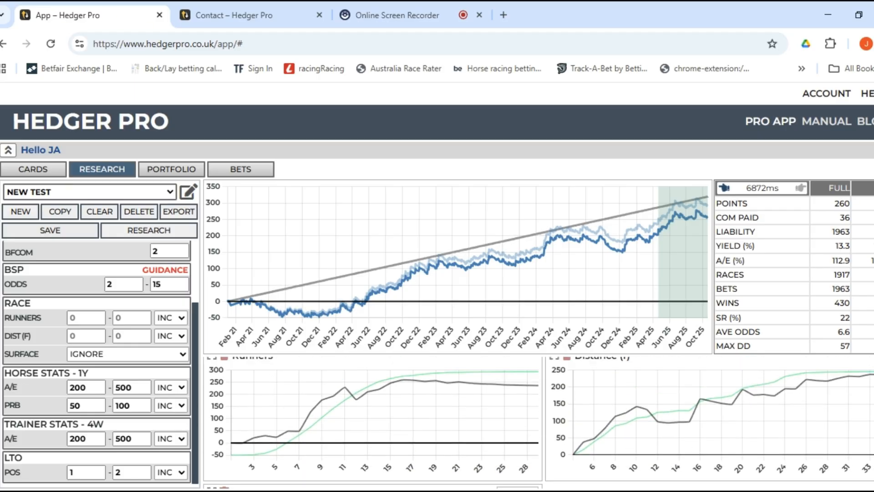
scroll(373, 422, "down", 3)
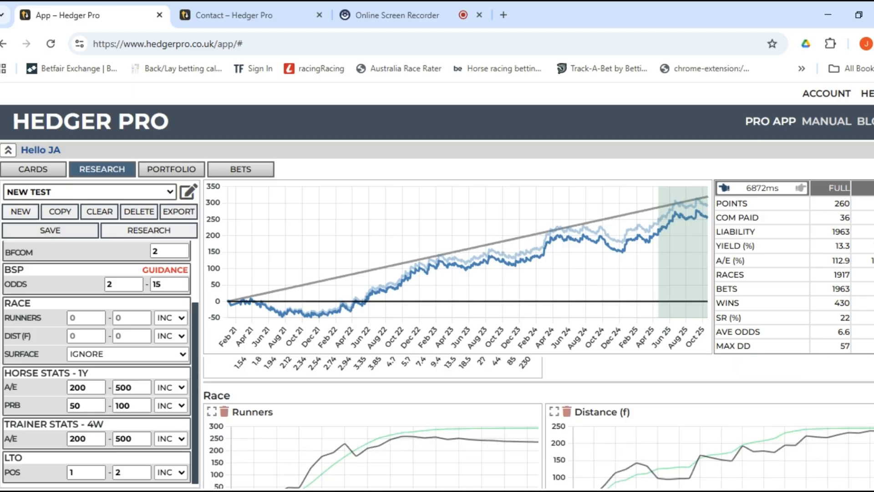
scroll(538, 421, "down", 5)
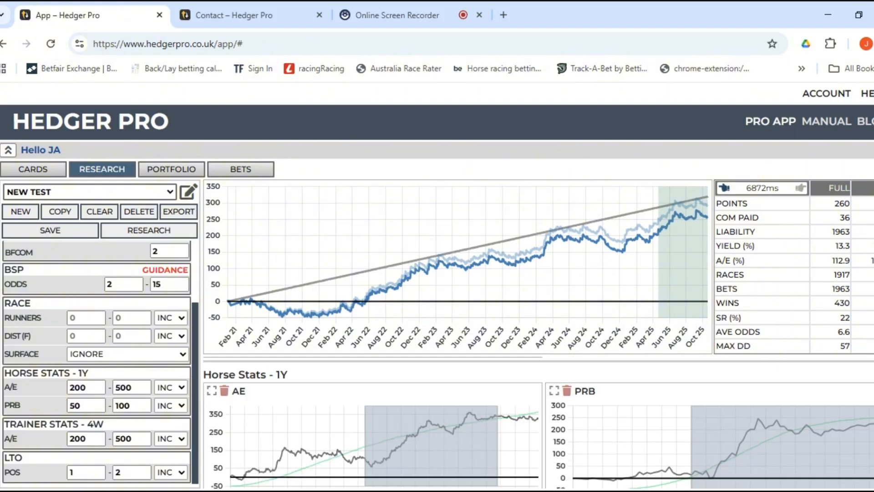
scroll(538, 423, "down", 6)
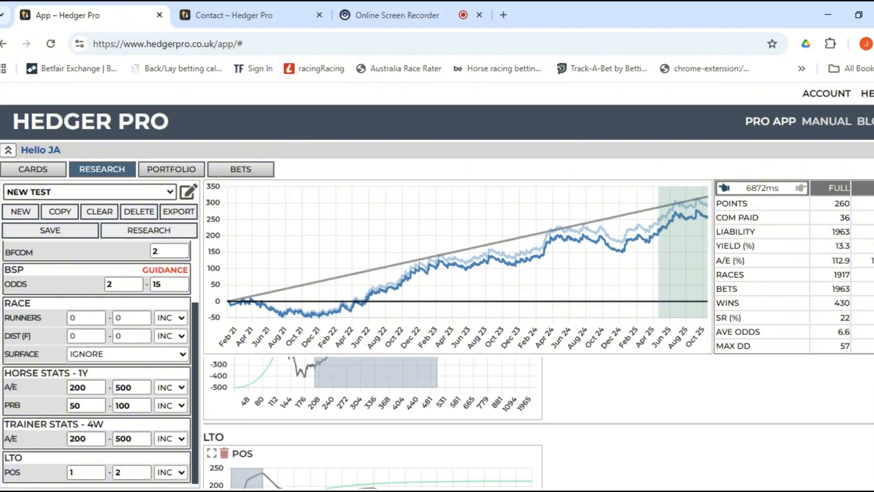
scroll(373, 421, "up", 12)
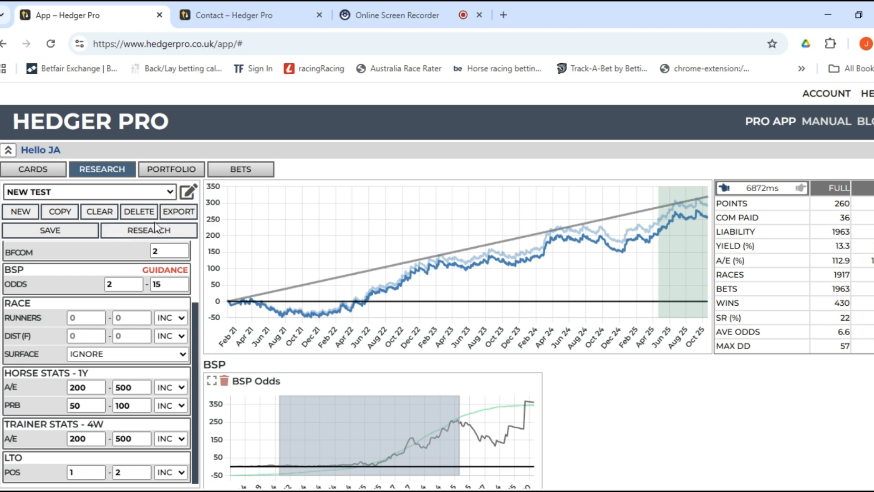
Add the race COURSE filter and rerun the backtest, still returning 260 points.
left_click(188, 192)
scroll(59, 325, "up", 10)
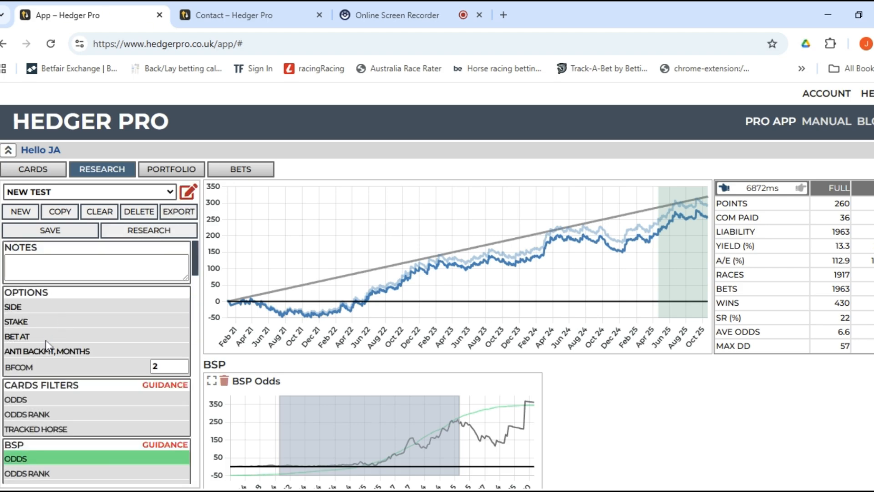
scroll(42, 336, "down", 5)
scroll(34, 334, "up", 2)
left_click(30, 401)
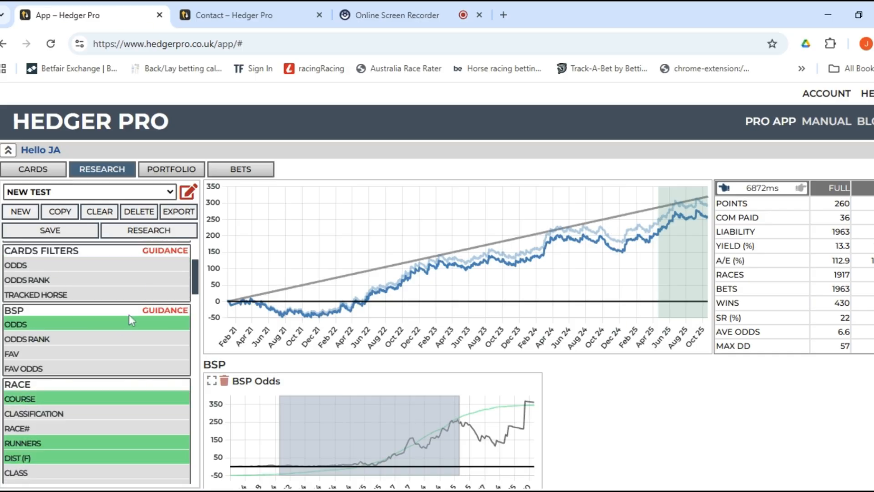
left_click(168, 230)
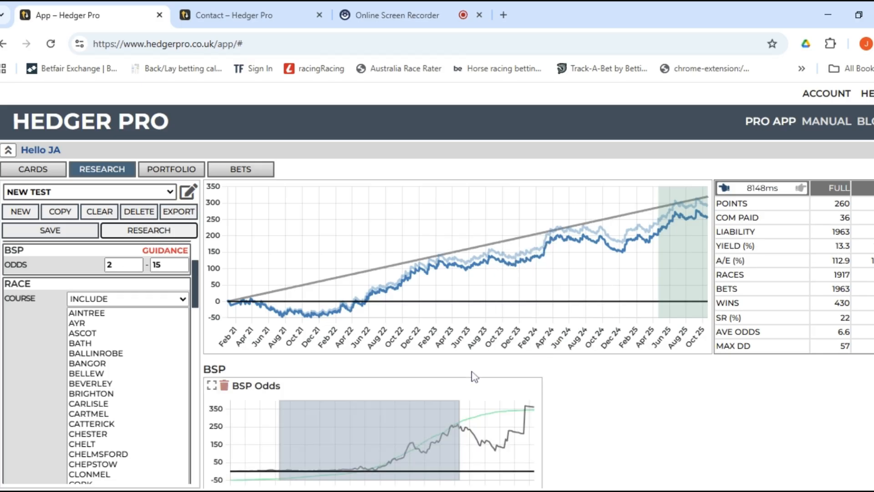
scroll(475, 378, "down", 5)
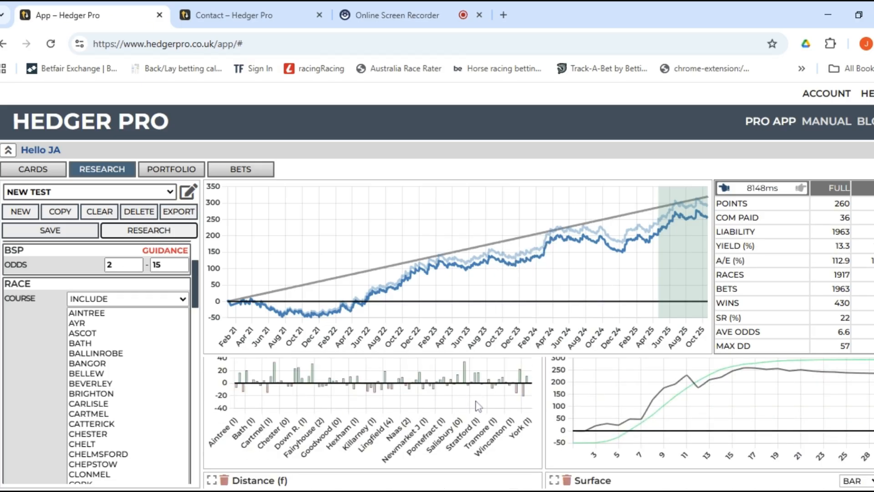
scroll(477, 405, "up", 2)
scroll(474, 419, "down", 2)
scroll(465, 388, "up", 1)
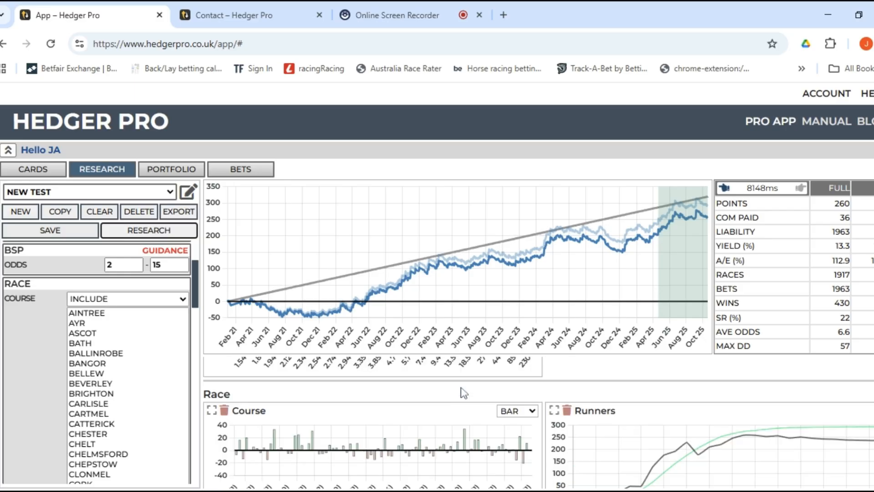
scroll(517, 419, "down", 1)
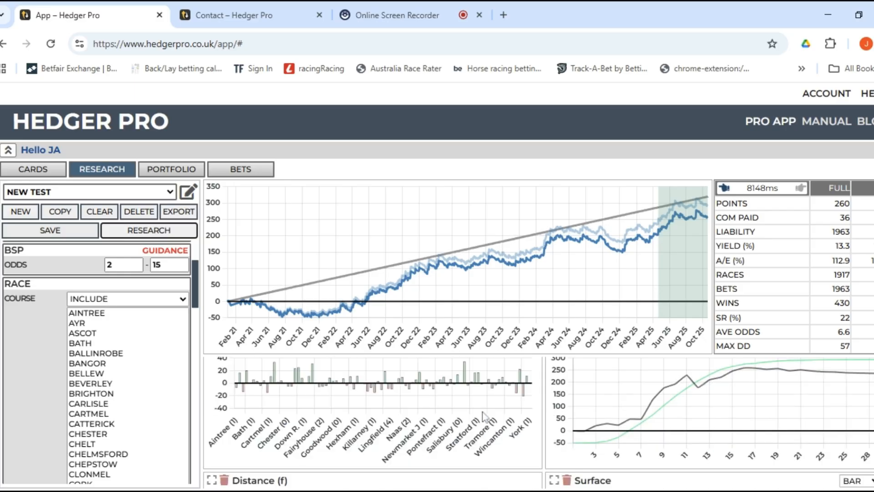
scroll(485, 416, "up", 1)
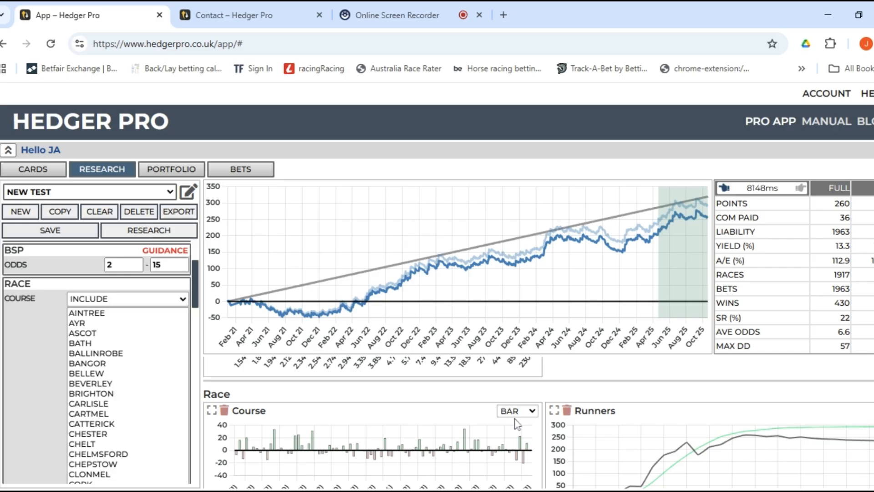
left_click(515, 415)
Show the Course breakdown as a table.
left_click(479, 403)
scroll(447, 414, "down", 1)
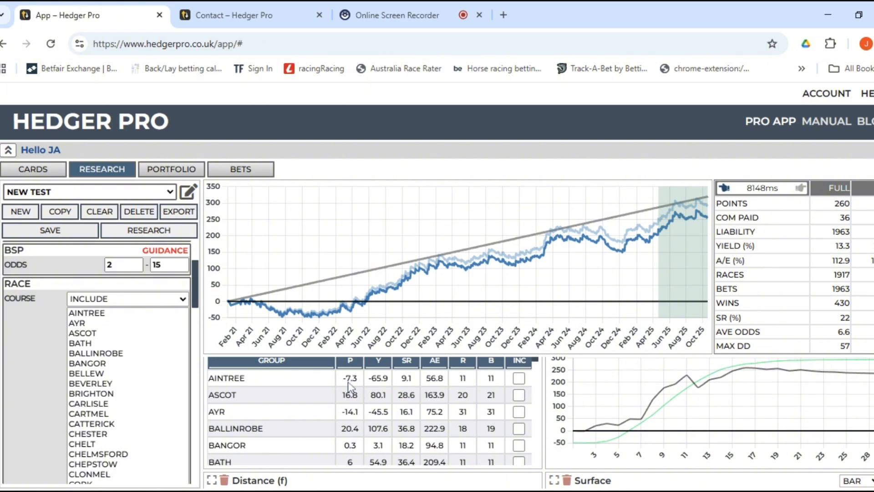
scroll(357, 412, "down", 3)
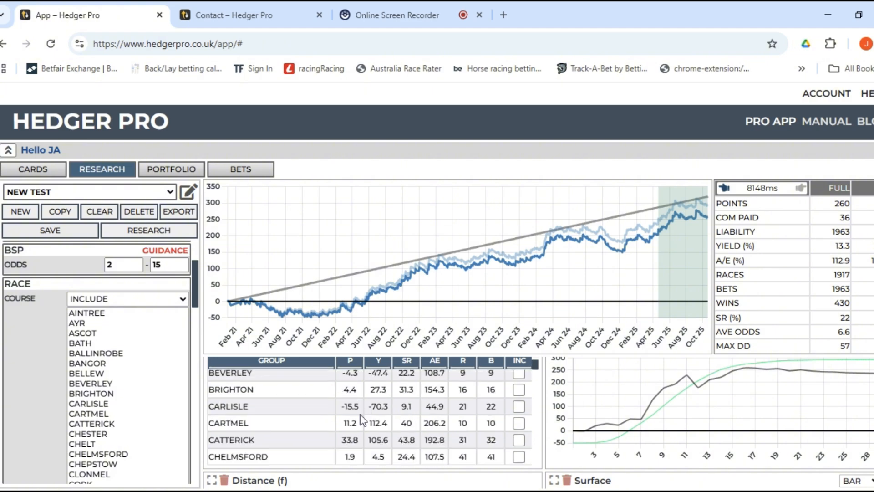
scroll(358, 408, "up", 3)
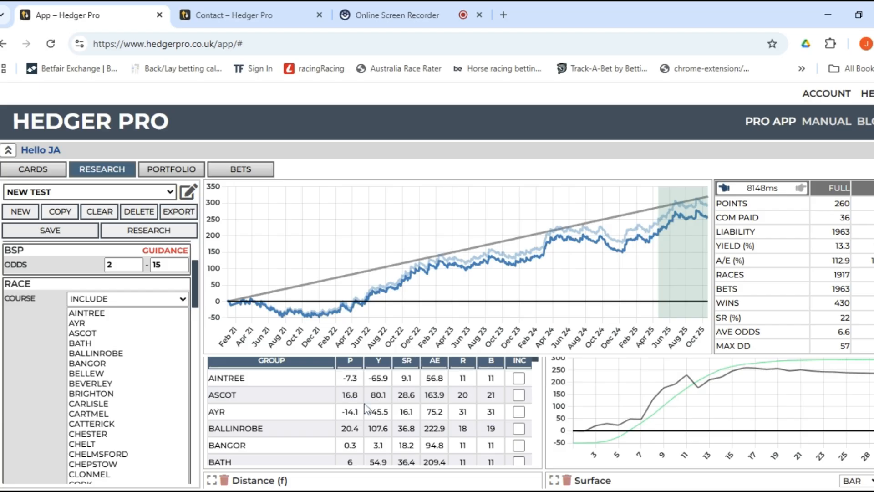
Tick INC for Ascot, Ballinrobe, Cartmel and Catterick in the course table.
left_click(519, 394)
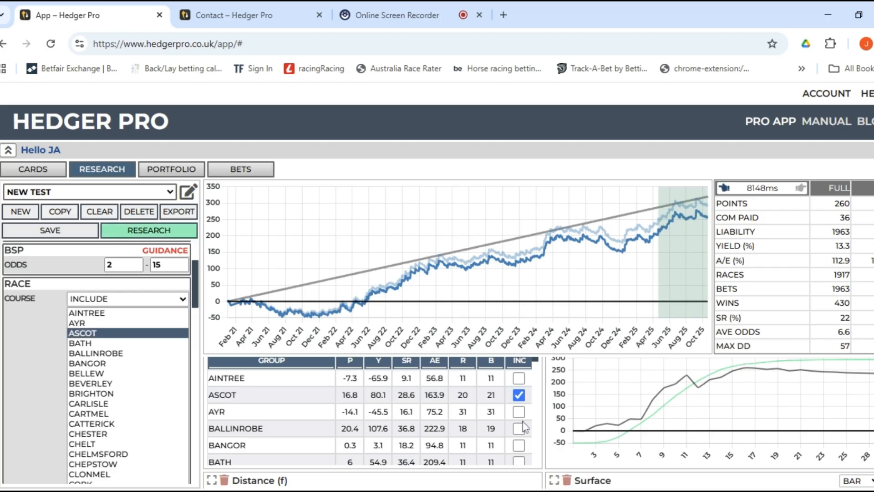
left_click(519, 431)
scroll(519, 434, "down", 3)
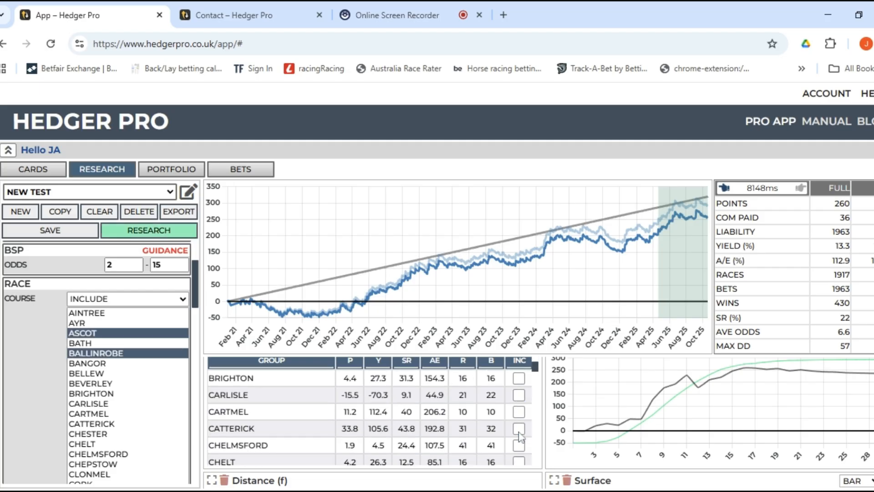
left_click(519, 412)
left_click(519, 429)
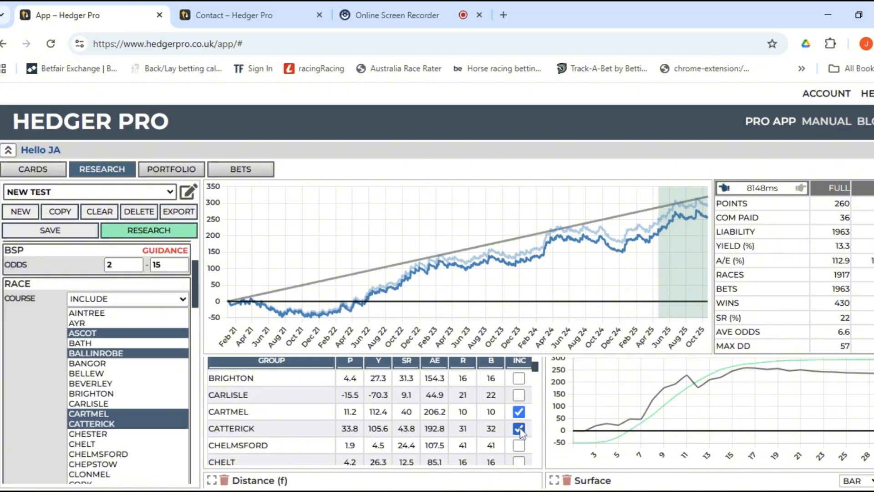
Include Cork, Curragh, Haydock, Hexham and Leopardstown in the course filter.
scroll(521, 432, "down", 1)
scroll(521, 431, "down", 3)
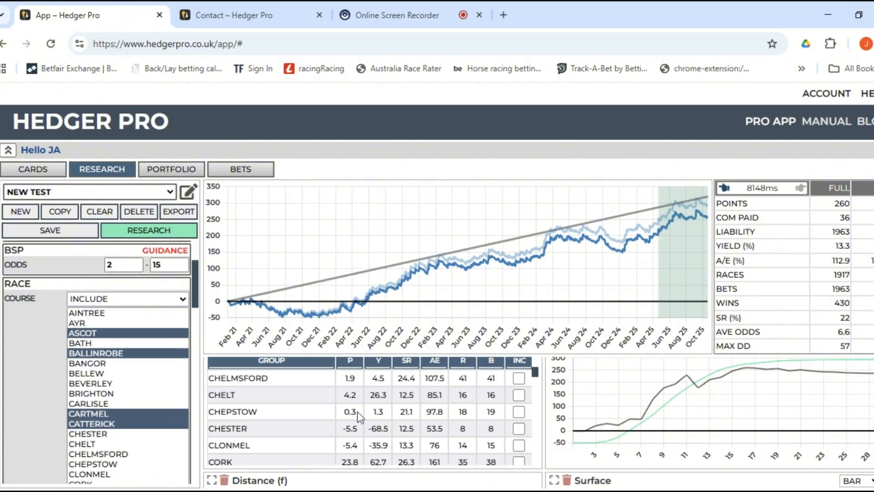
scroll(426, 432, "up", 3)
scroll(426, 432, "down", 3)
left_click(519, 462)
scroll(512, 432, "down", 2)
scroll(512, 432, "up", 2)
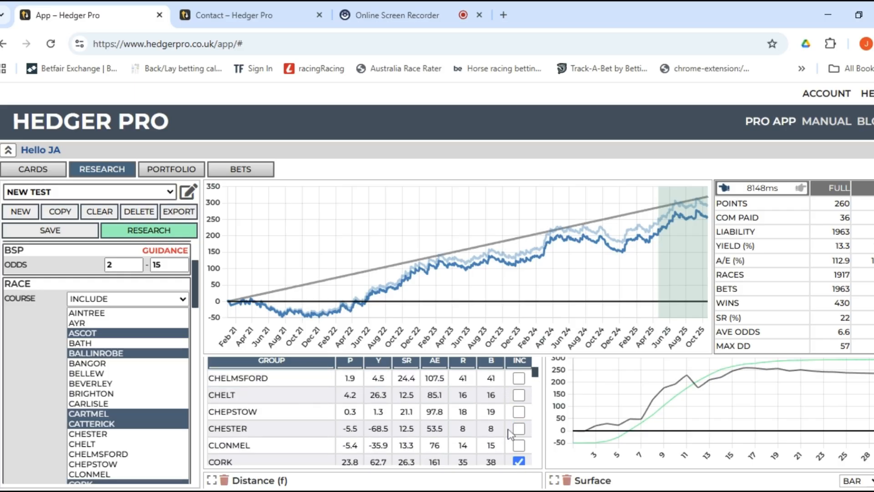
scroll(402, 416, "down", 3)
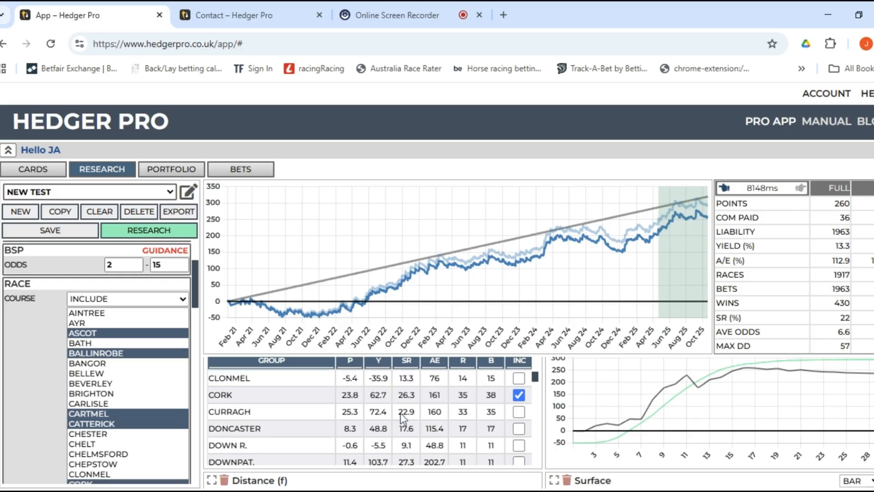
left_click(519, 411)
scroll(497, 428, "down", 4)
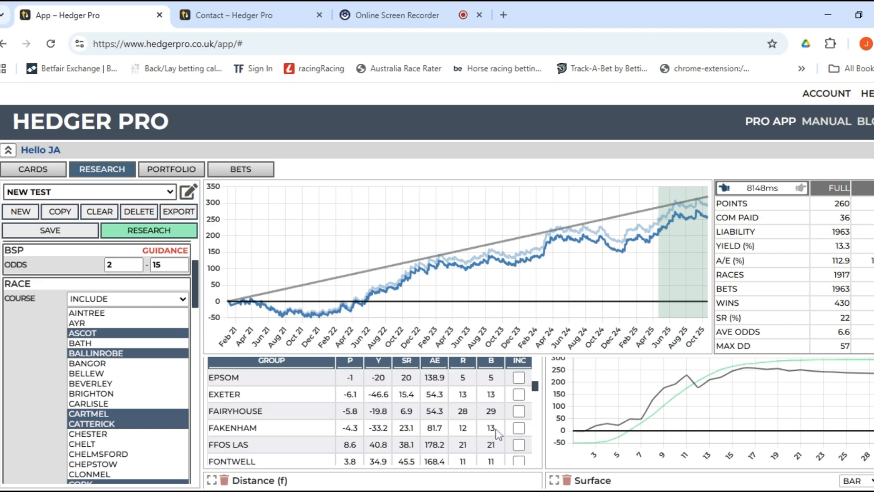
scroll(497, 430, "down", 3)
scroll(499, 434, "down", 1)
left_click(520, 416)
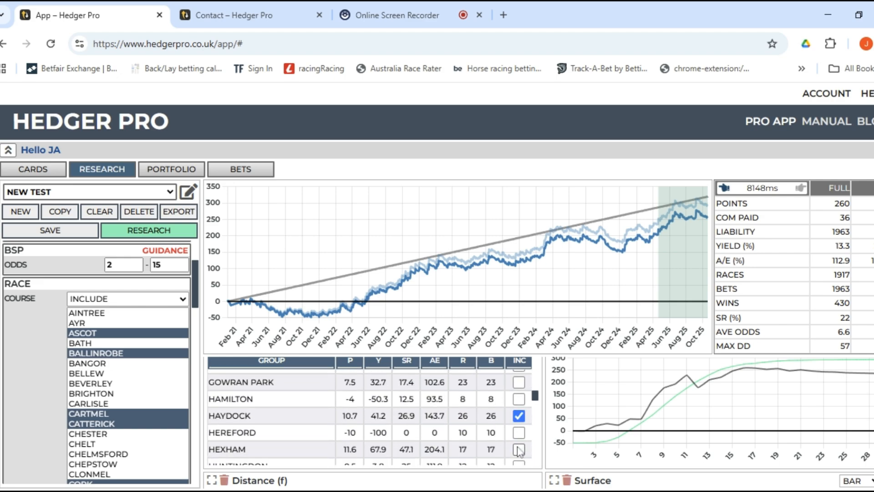
left_click(519, 450)
scroll(510, 427, "down", 1)
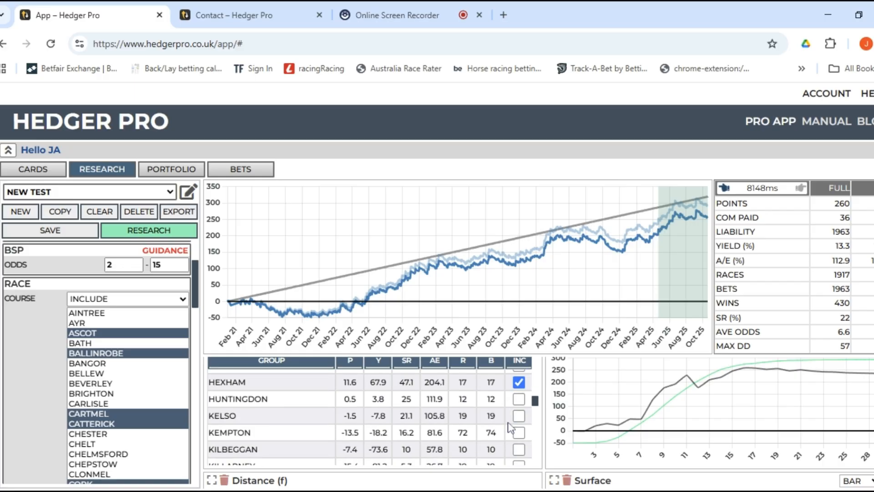
scroll(510, 428, "down", 1)
left_click(519, 450)
Include Southwell, Stratford, Wolver and Yarmouth in the course filter.
scroll(503, 415, "down", 3)
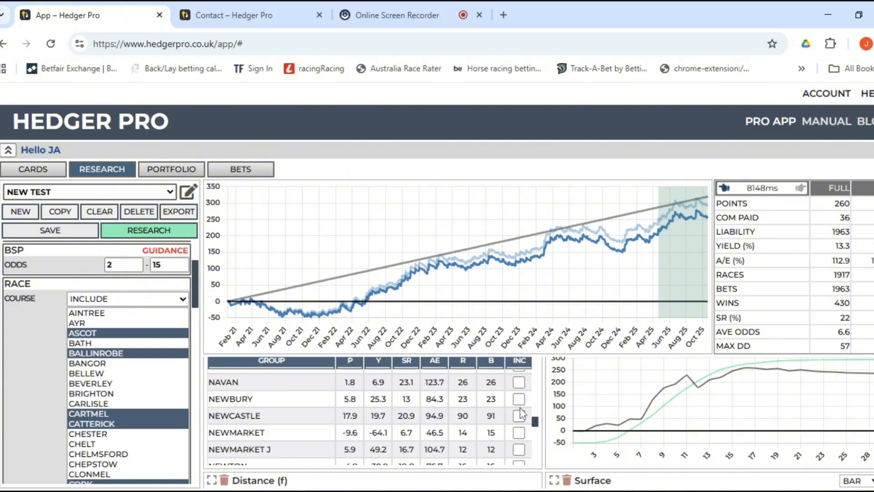
scroll(505, 426, "down", 2)
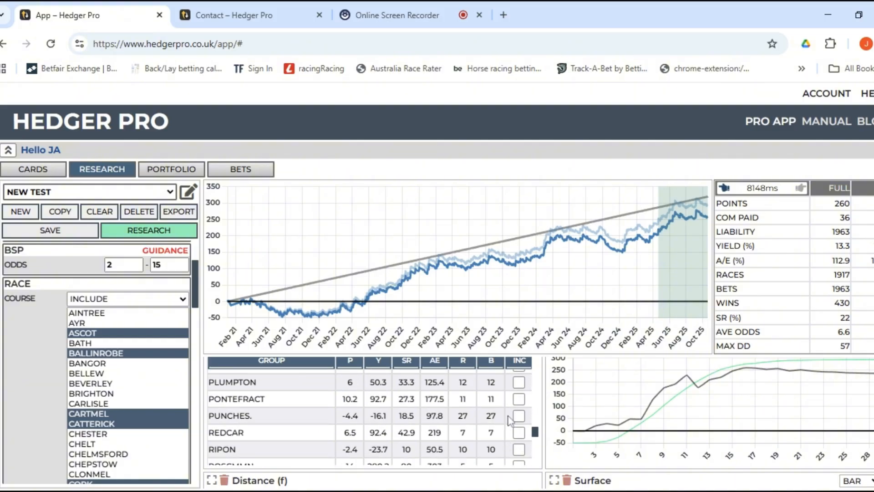
scroll(507, 421, "down", 2)
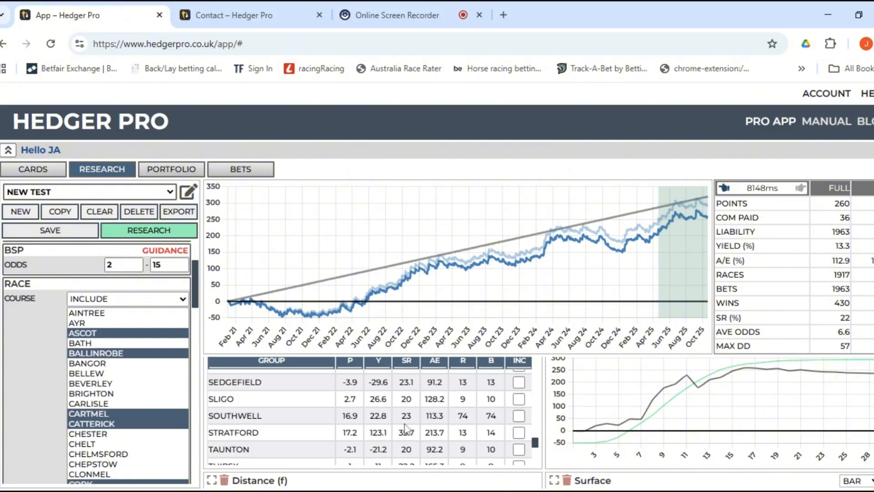
scroll(405, 430, "up", 1)
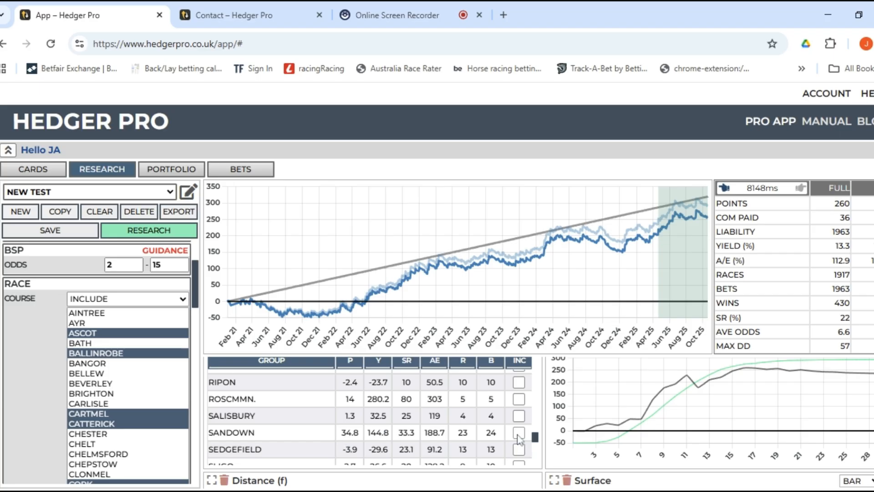
scroll(519, 431, "down", 2)
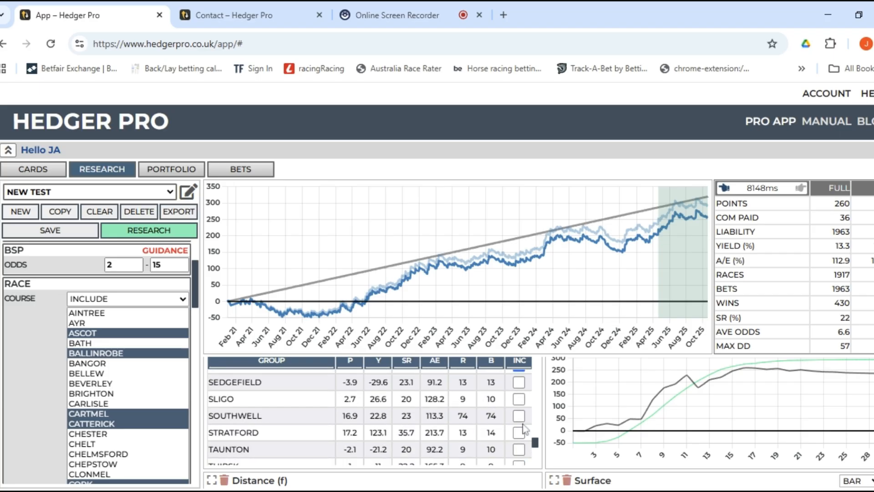
left_click(518, 416)
left_click(518, 432)
scroll(496, 437, "down", 5)
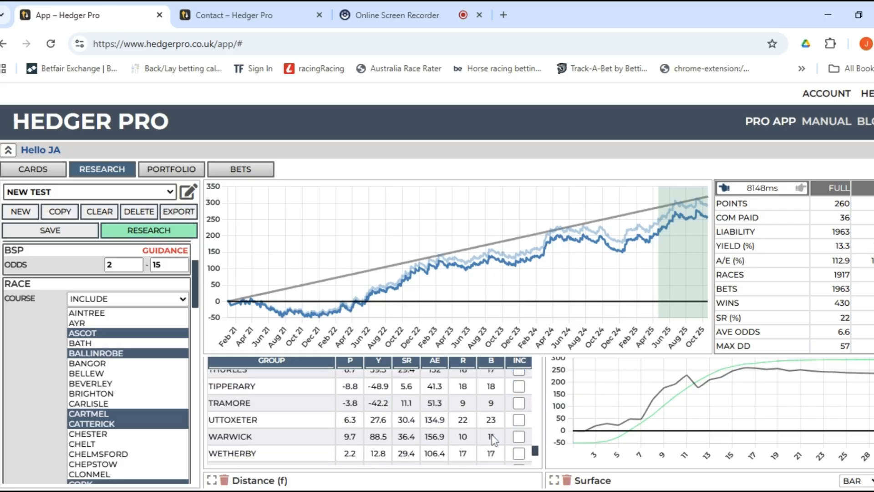
scroll(491, 439, "up", 2)
scroll(510, 430, "down", 2)
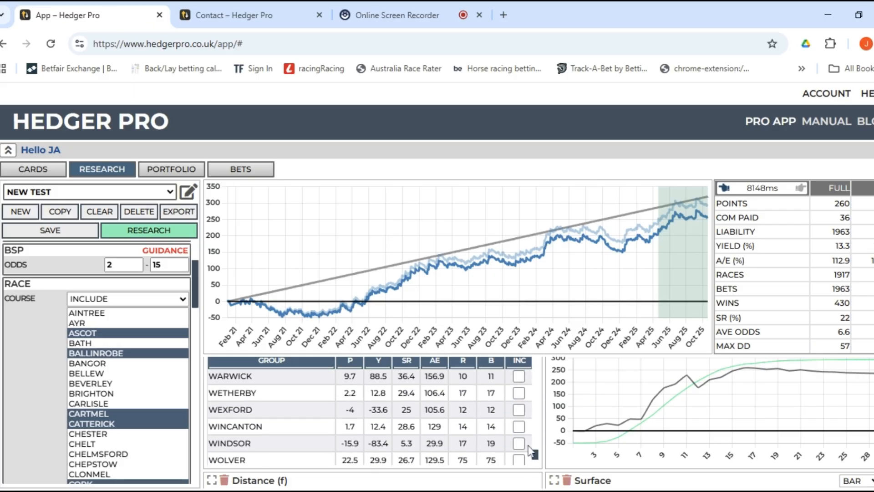
left_click(518, 406)
left_click(518, 439)
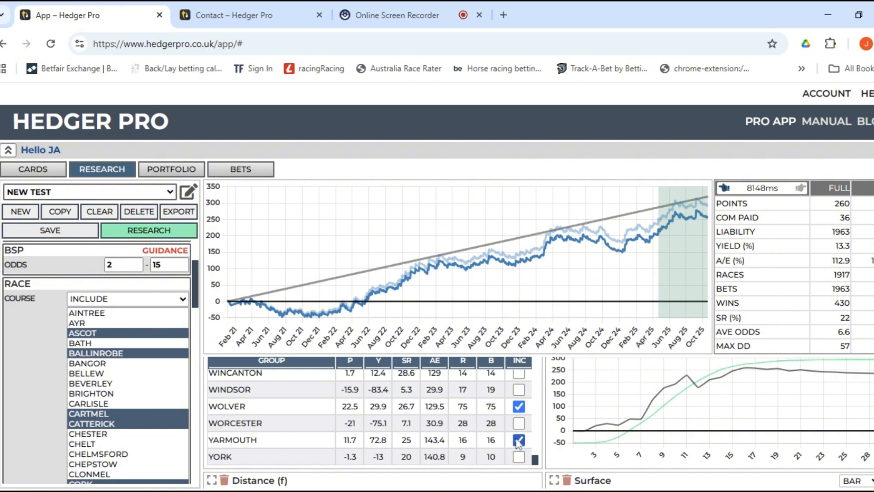
scroll(180, 341, "down", 2)
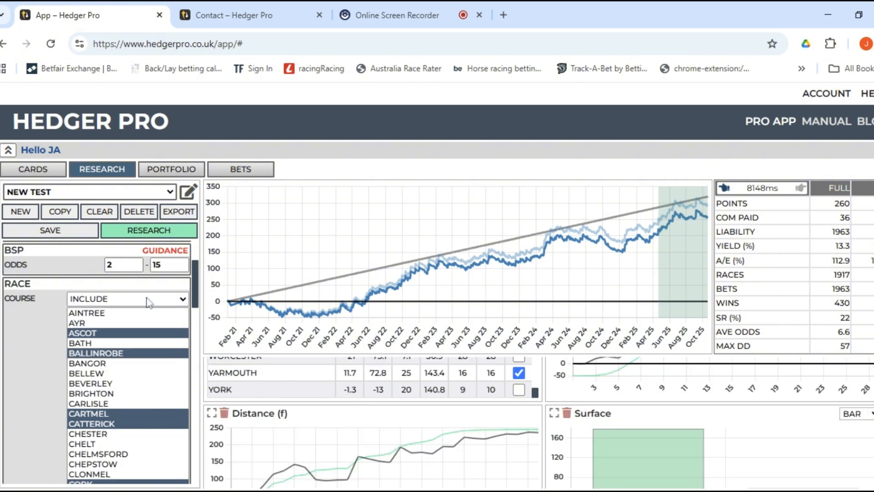
Rerun the backtest on selected courses and review results: 314 points from 580 bets.
left_click(154, 231)
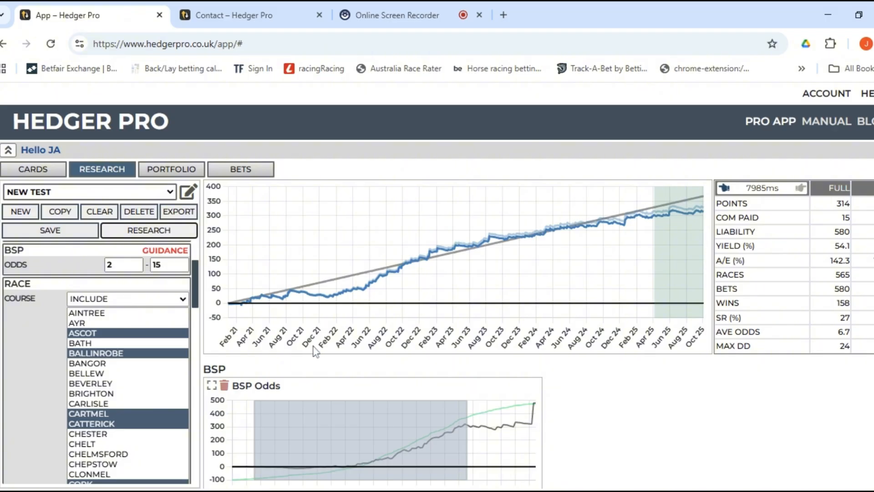
scroll(467, 377, "down", 5)
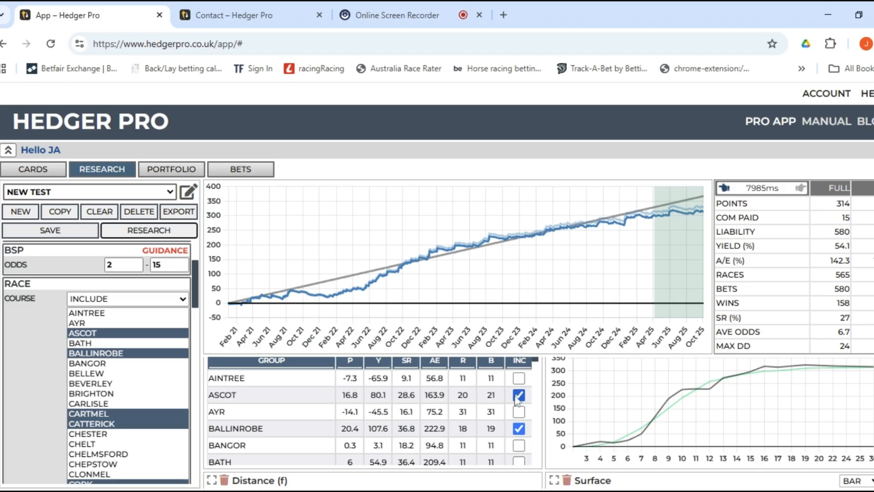
scroll(513, 415, "up", 2)
scroll(483, 446, "down", 4)
scroll(479, 451, "down", 3)
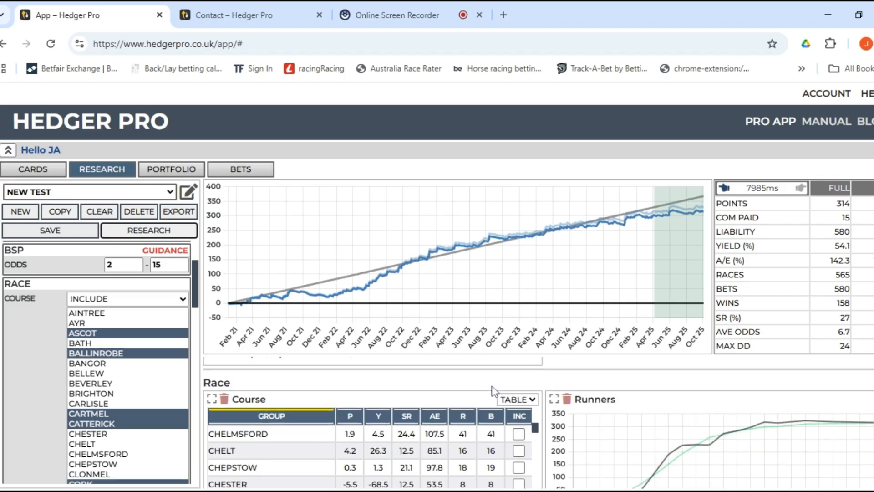
scroll(519, 423, "down", 5)
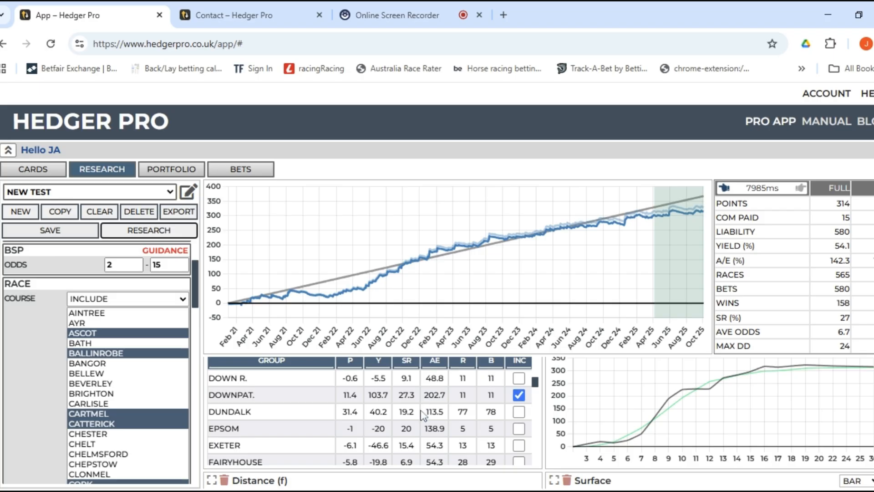
scroll(421, 413, "down", 2)
scroll(422, 414, "up", 2)
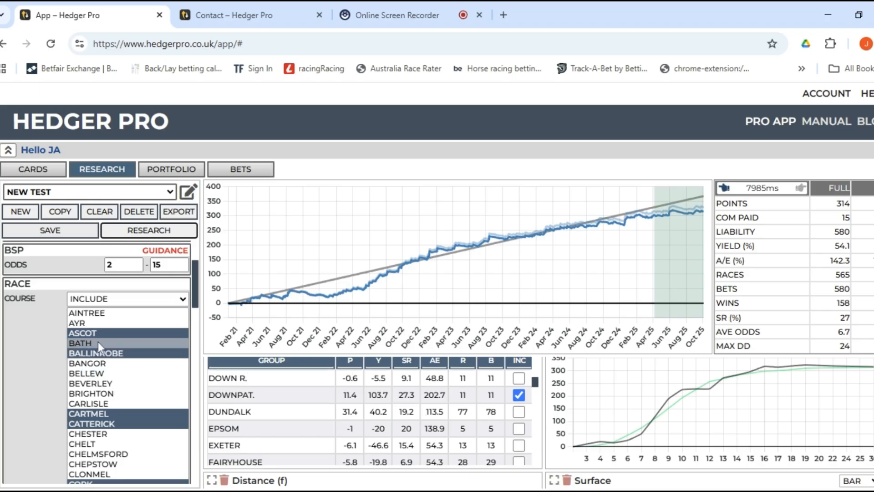
Show the active filters list and switch off the RACE > COURSE filter.
left_click(188, 192)
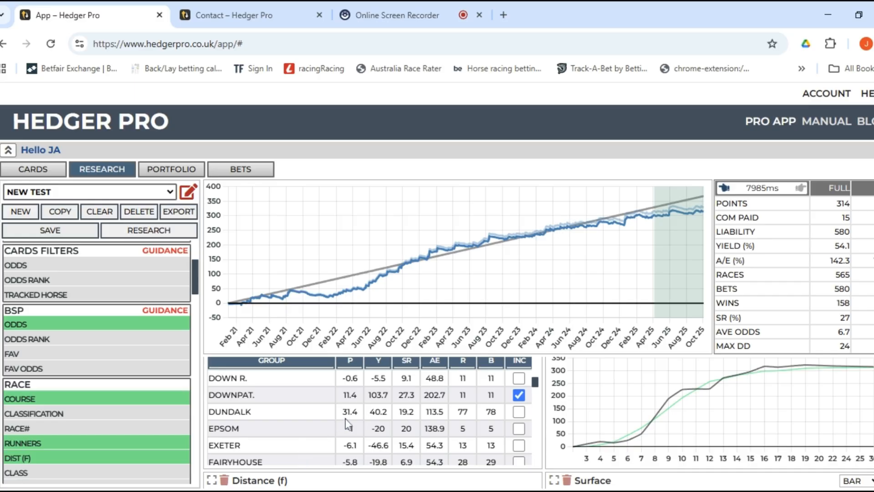
scroll(345, 418, "down", 1)
scroll(345, 418, "down", 1)
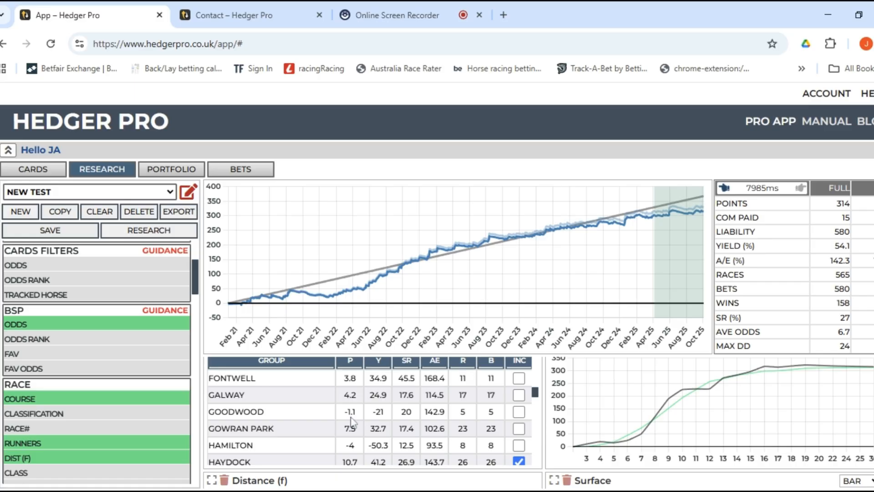
scroll(354, 421, "down", 4)
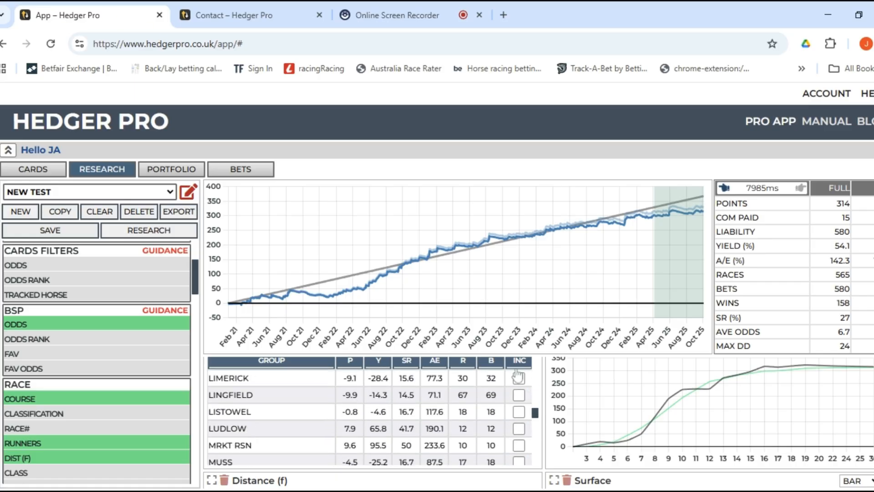
scroll(463, 400, "up", 5)
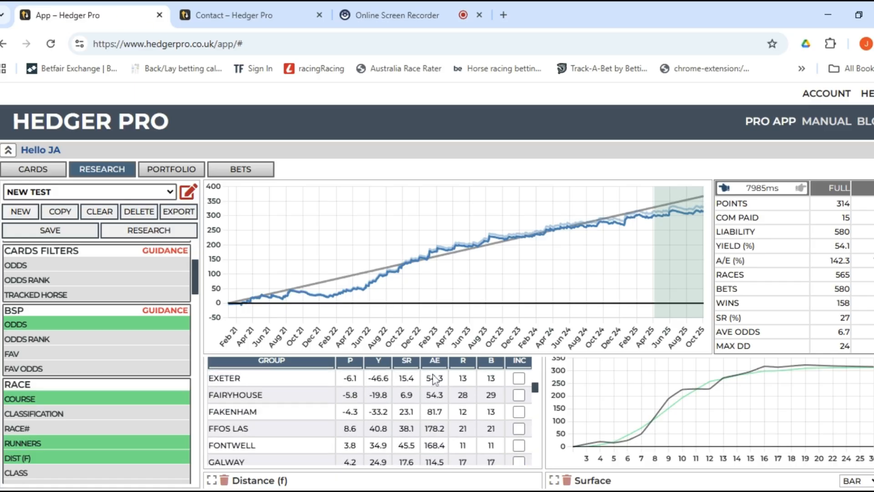
scroll(437, 392, "up", 6)
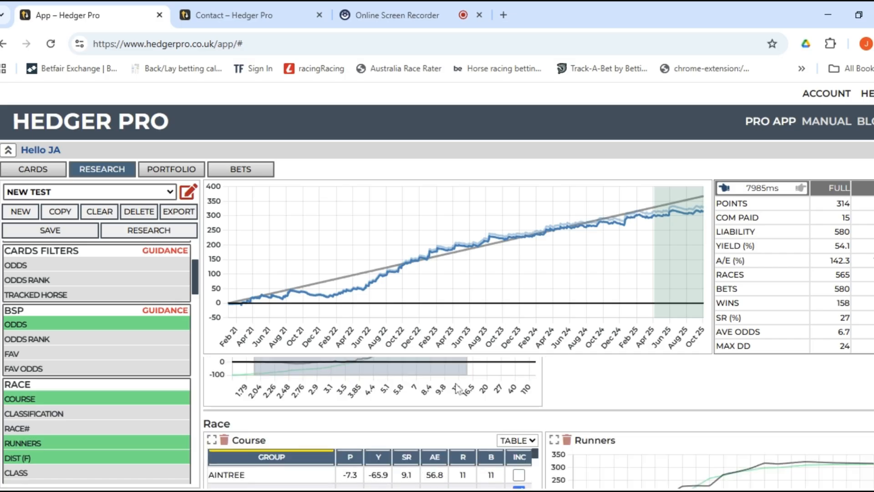
left_click(187, 194)
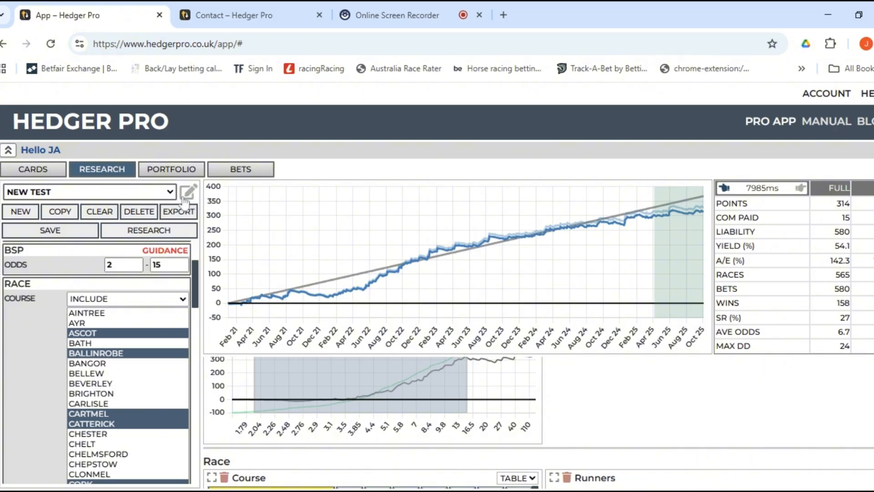
left_click(186, 195)
left_click(64, 400)
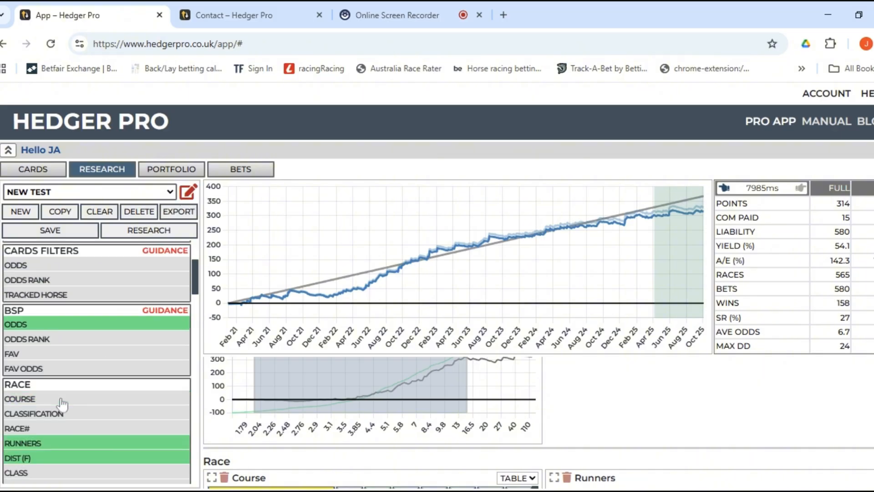
Rerun the backtest without the course filter, returning 260 points from 1963 bets.
left_click(149, 230)
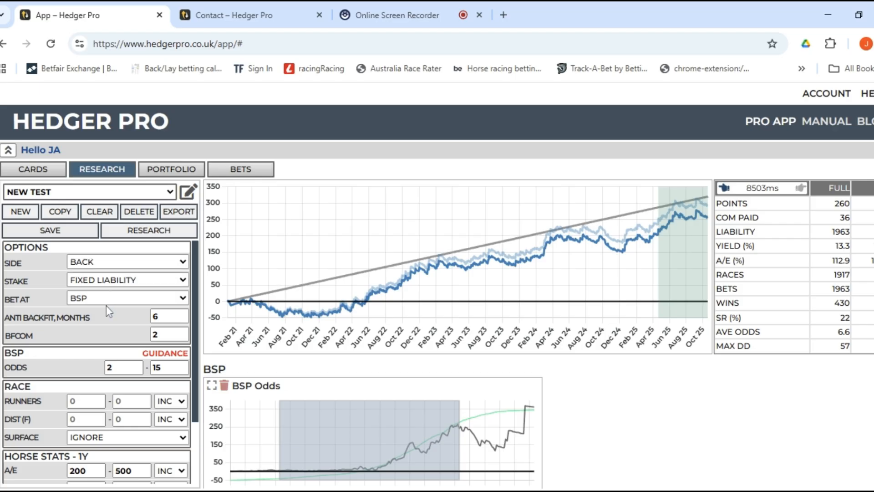
Switch betting to the MTP price instead of BSP.
left_click(103, 332)
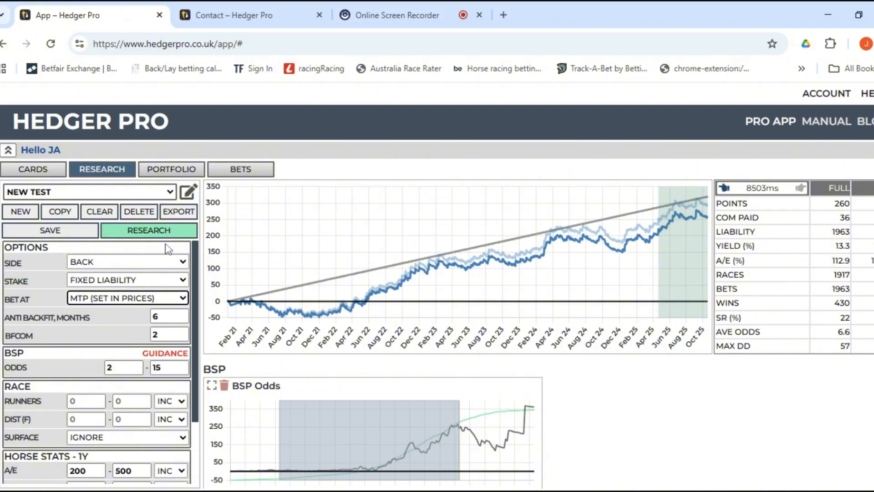
Enable the MTP price filter at 240 and rerun, reaching 333 points at 17.0% yield.
left_click(188, 191)
scroll(75, 380, "down", 5)
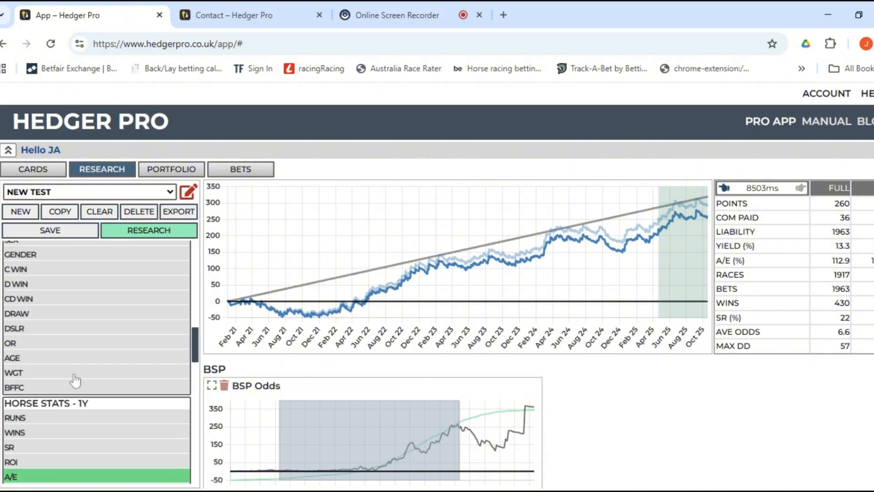
scroll(80, 375, "down", 10)
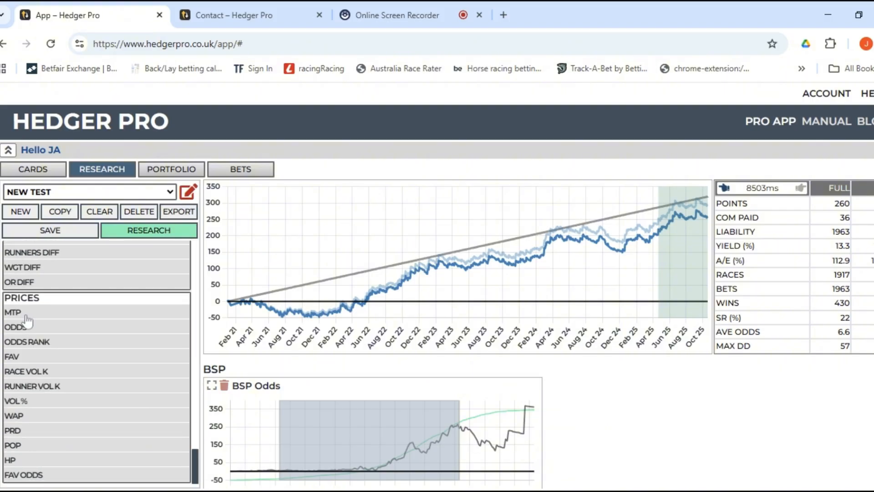
left_click(26, 314)
left_click(166, 235)
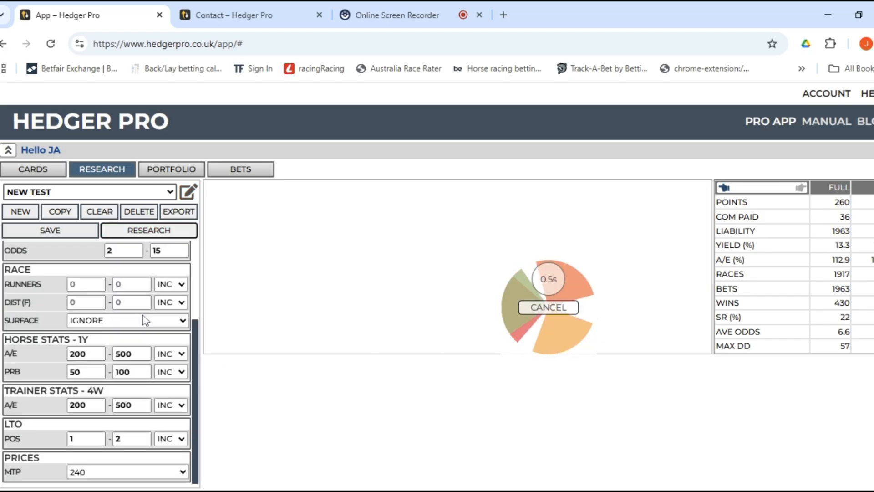
scroll(97, 355, "up", 3)
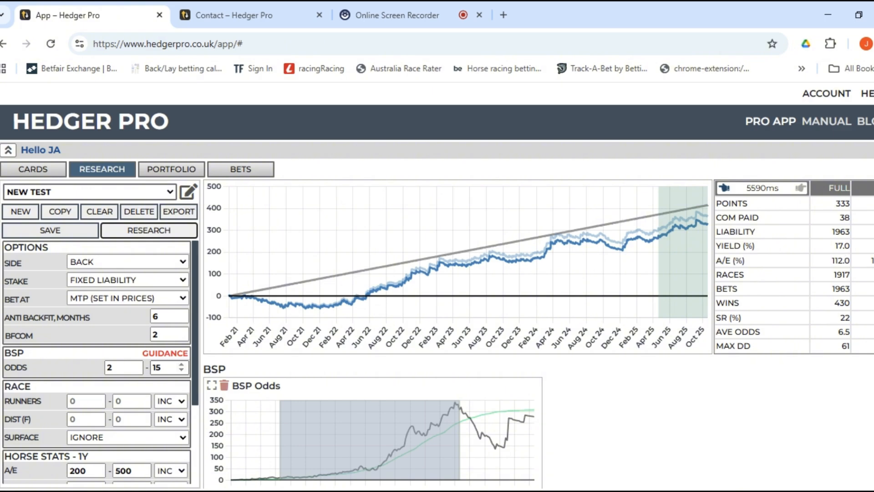
scroll(70, 400, "down", 3)
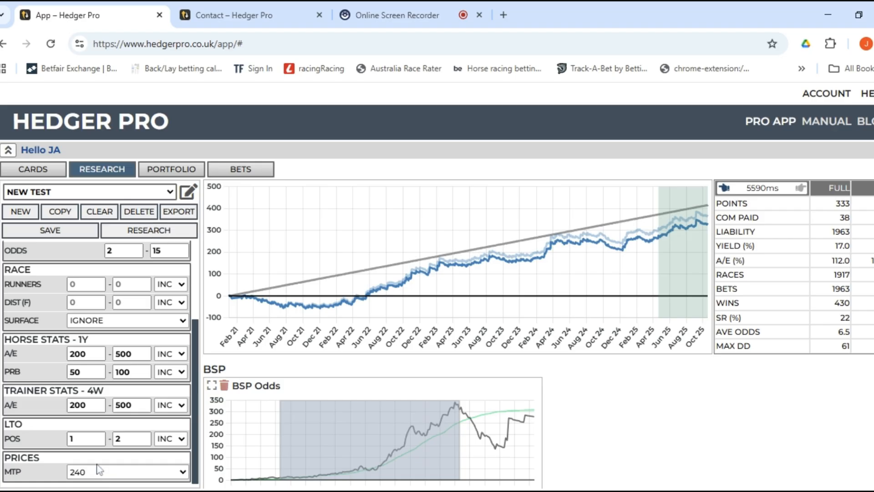
left_click(127, 471)
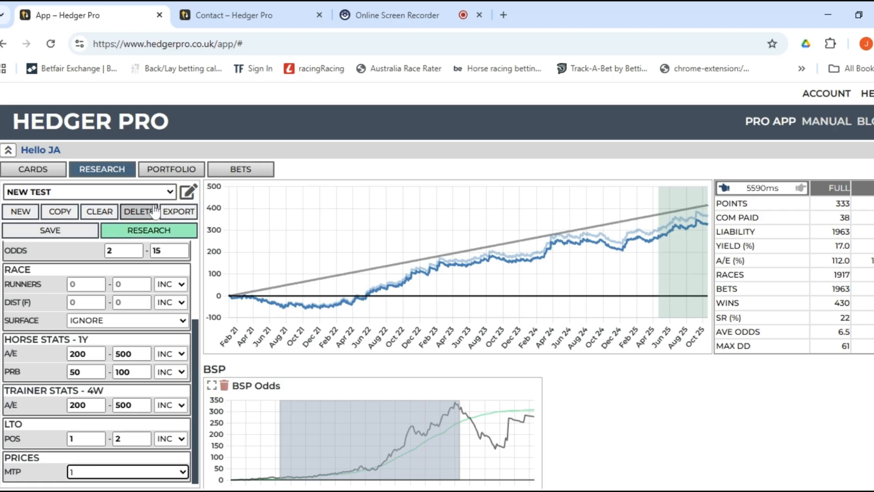
left_click(162, 232)
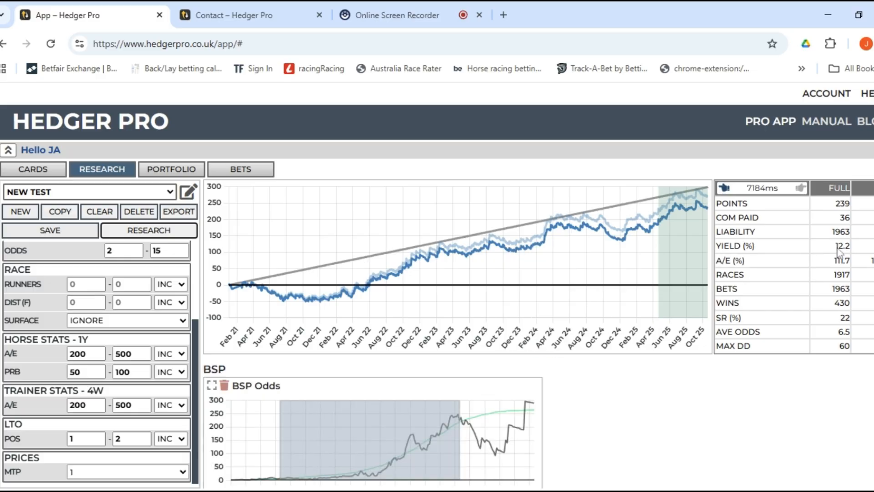
left_click(110, 460)
left_click(173, 234)
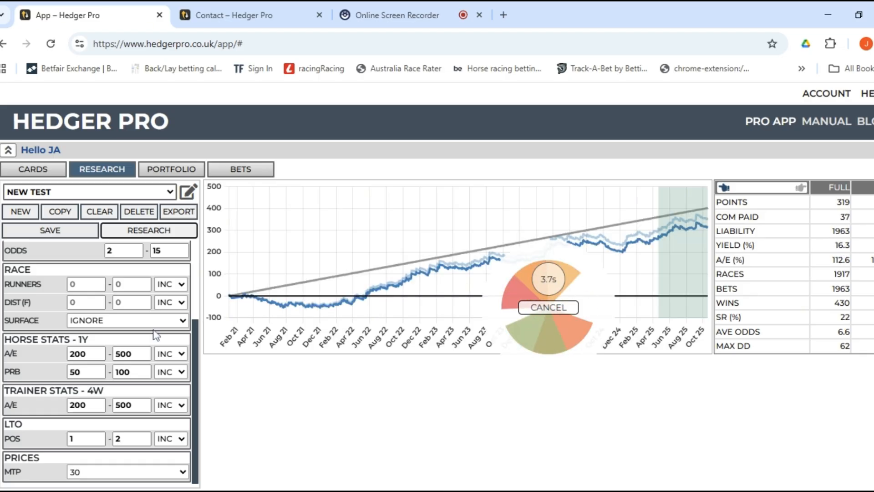
left_click(136, 465)
left_click(87, 296)
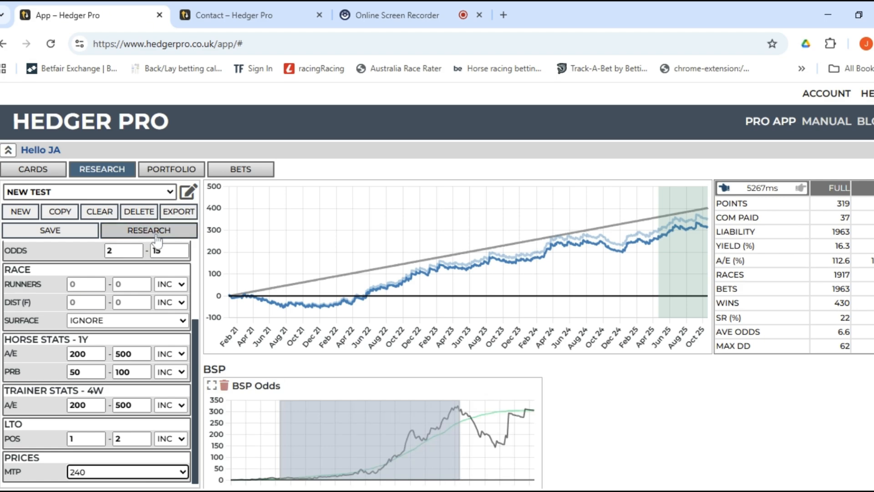
left_click(156, 236)
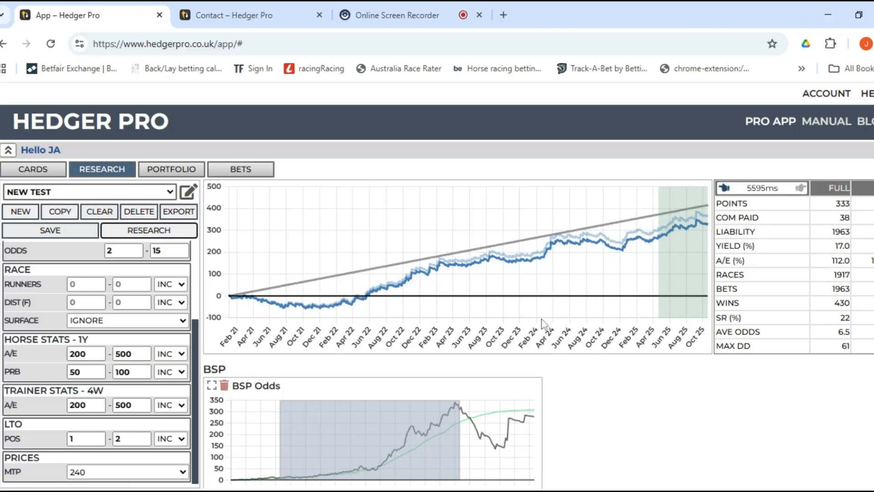
left_click(121, 472)
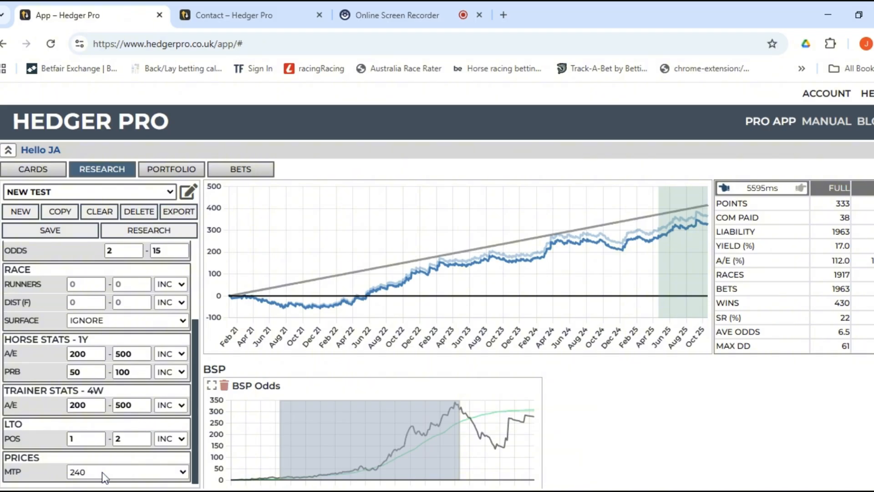
left_click(105, 476)
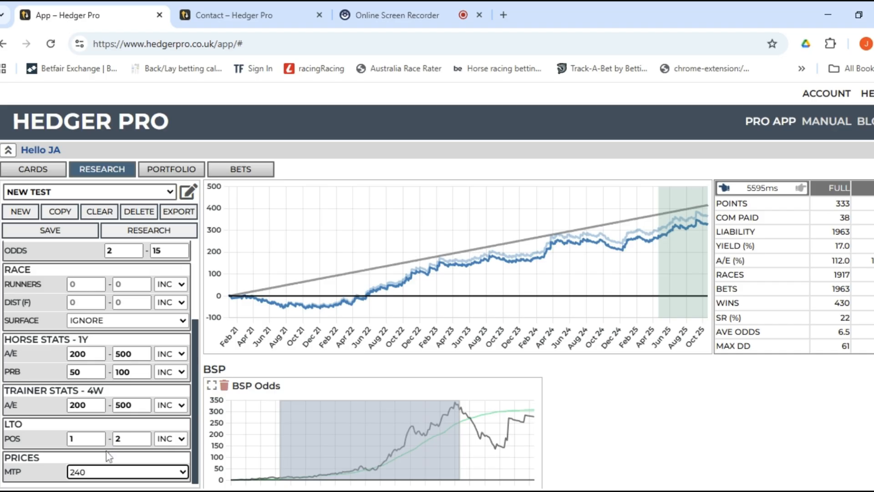
scroll(107, 453, "up", 3)
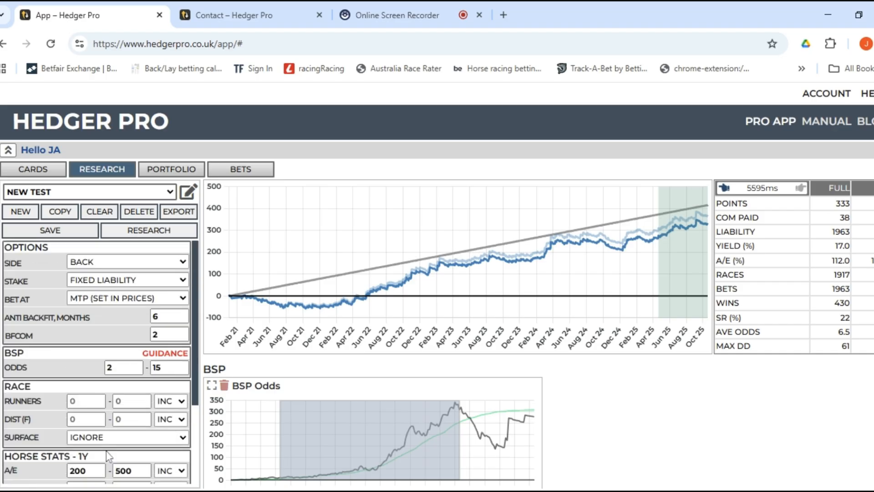
left_click_drag(115, 368, 102, 367)
left_click(96, 368)
double_click(160, 367)
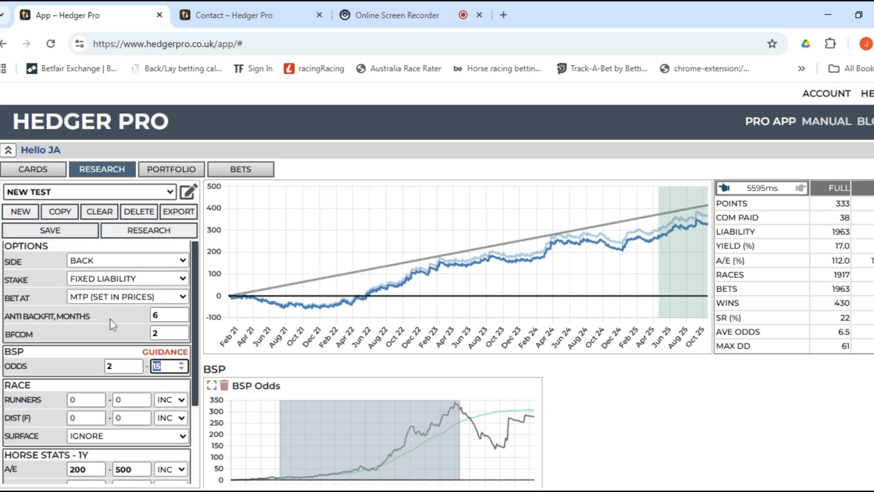
scroll(114, 326, "down", 3)
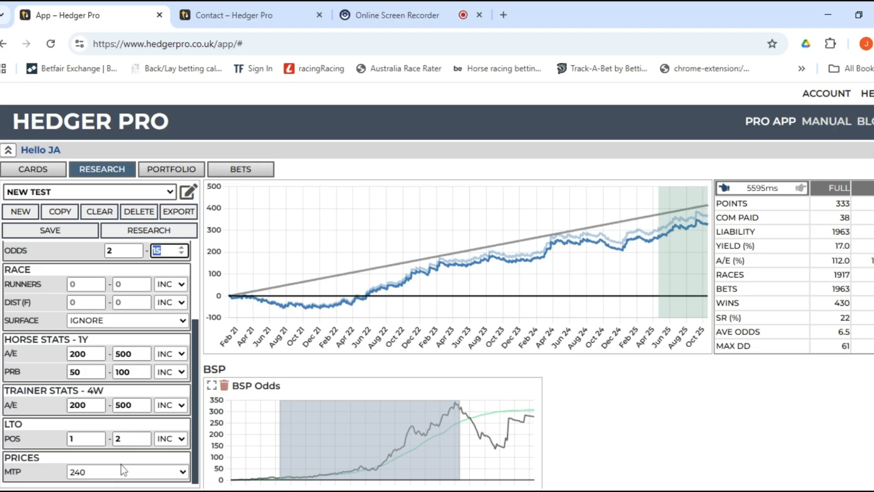
scroll(166, 421, "up", 2)
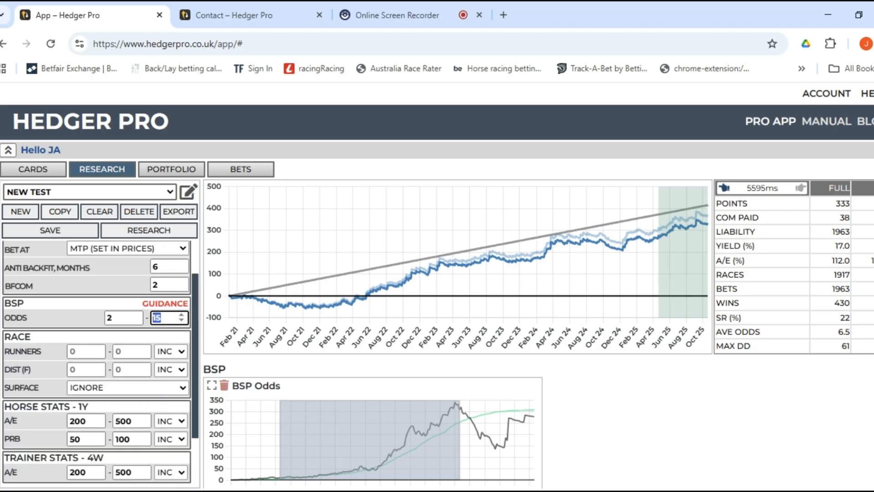
scroll(161, 305, "up", 1)
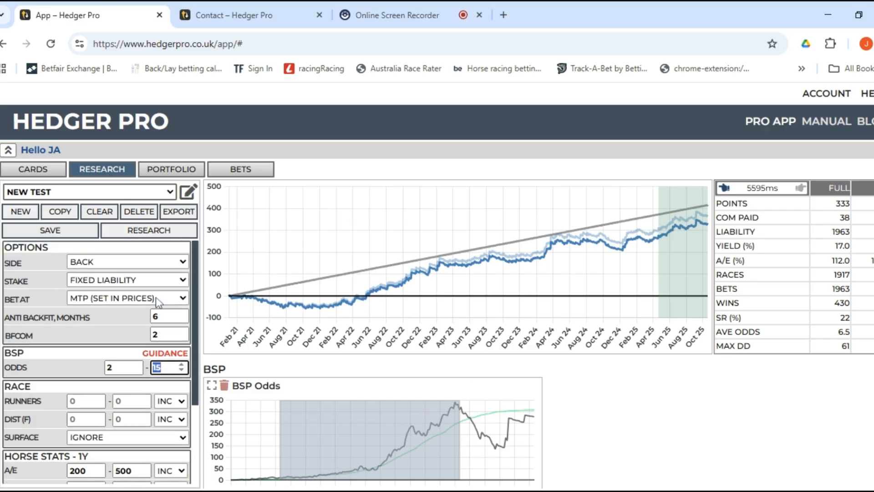
scroll(119, 315, "down", 2)
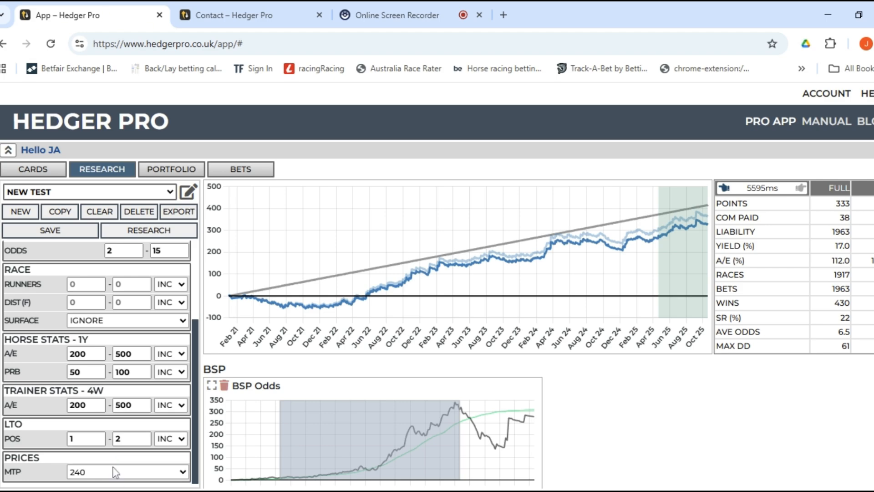
scroll(96, 403, "up", 3)
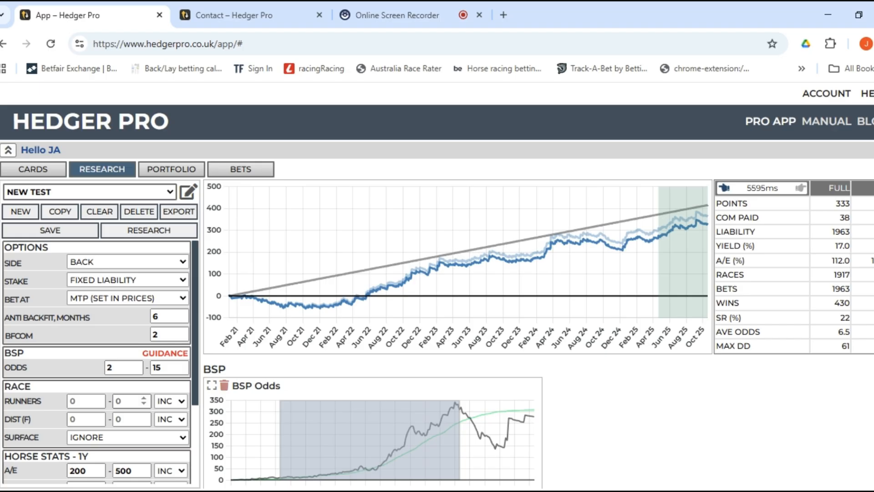
scroll(580, 414, "down", 5)
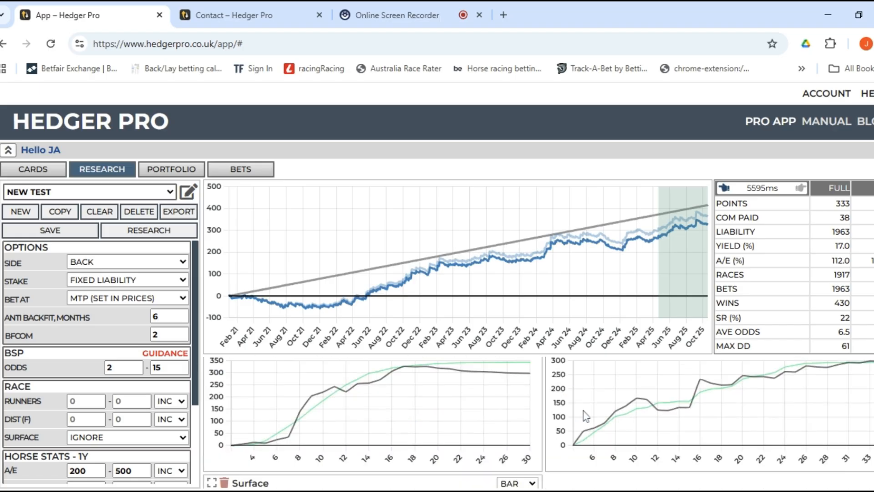
scroll(582, 415, "down", 3)
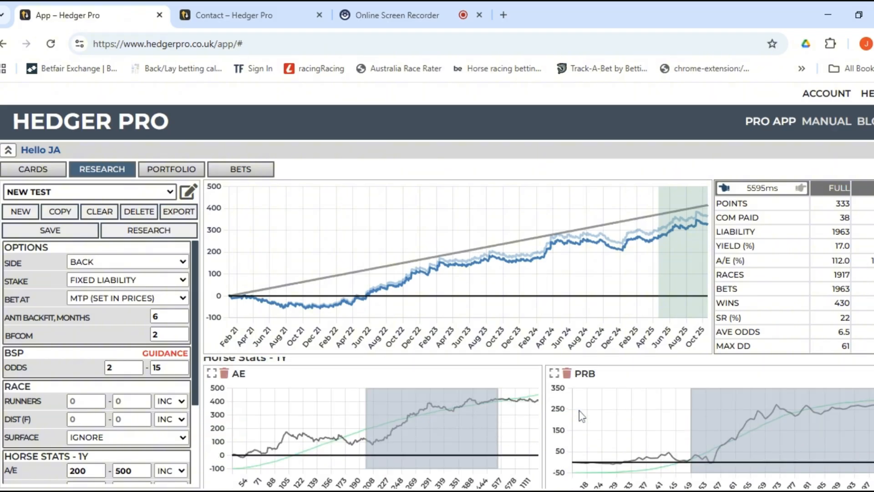
left_click(188, 191)
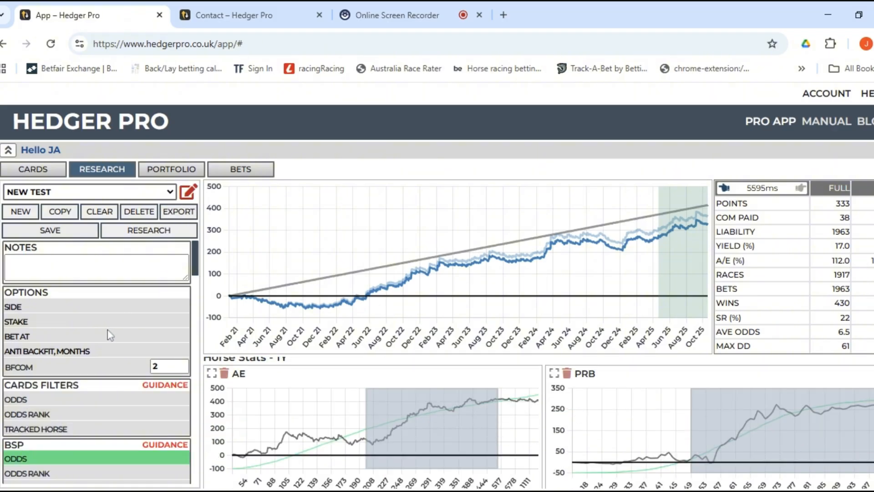
scroll(111, 335, "down", 2)
scroll(108, 333, "up", 2)
left_click(155, 365)
type("2")
scroll(105, 319, "down", 10)
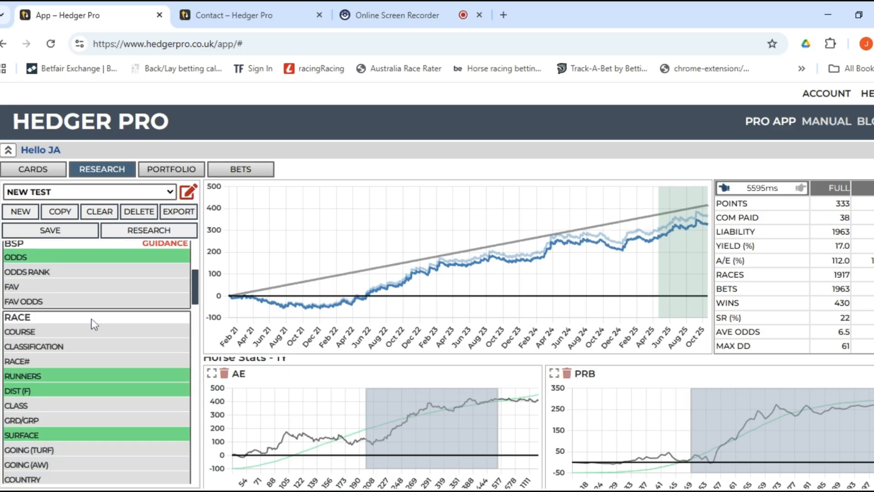
scroll(94, 316, "down", 3)
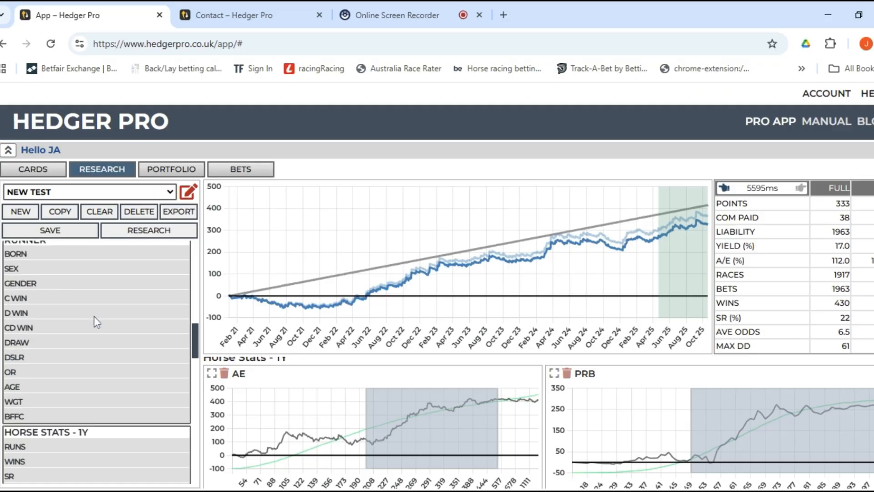
scroll(78, 300, "up", 2)
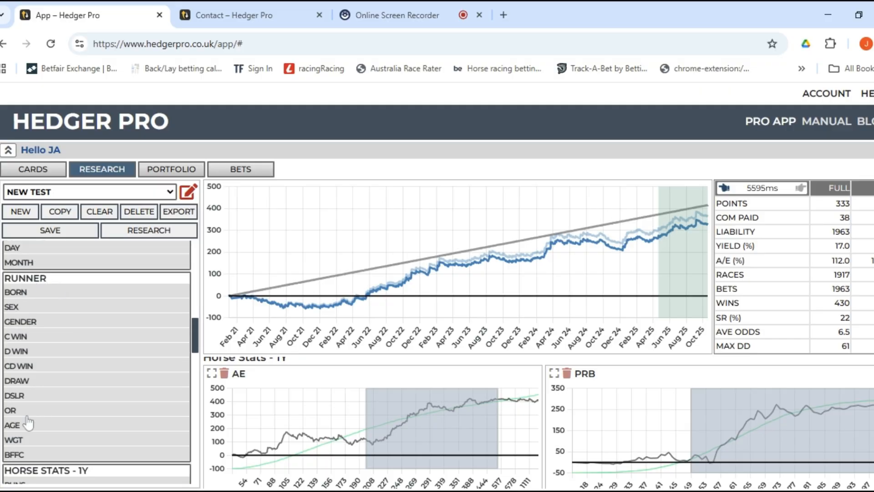
scroll(83, 371, "down", 3)
scroll(84, 372, "down", 12)
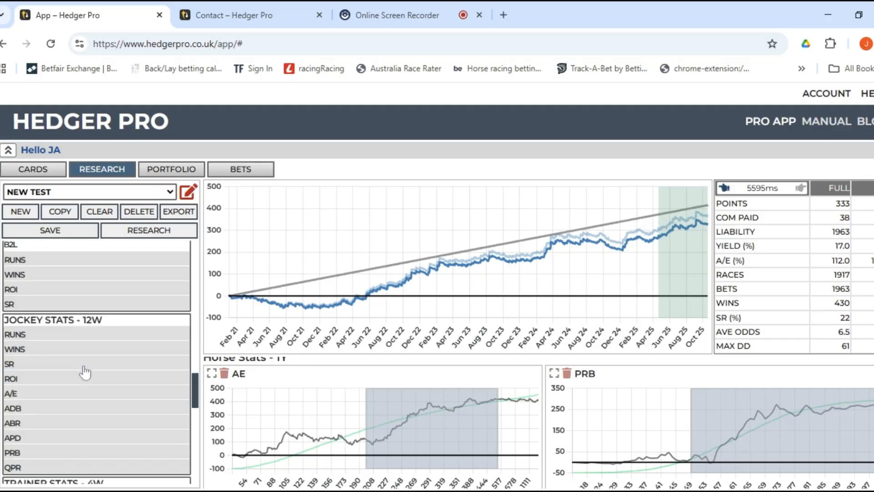
scroll(85, 372, "down", 3)
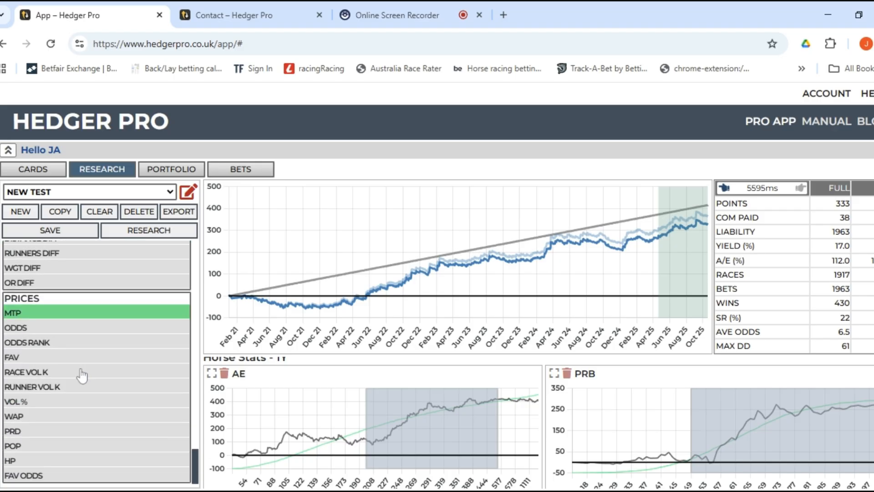
scroll(74, 384, "up", 3)
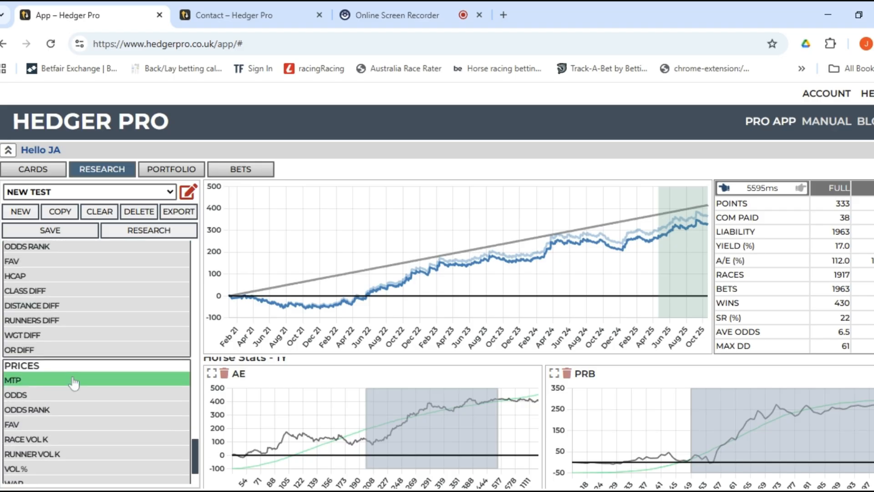
scroll(76, 381, "up", 10)
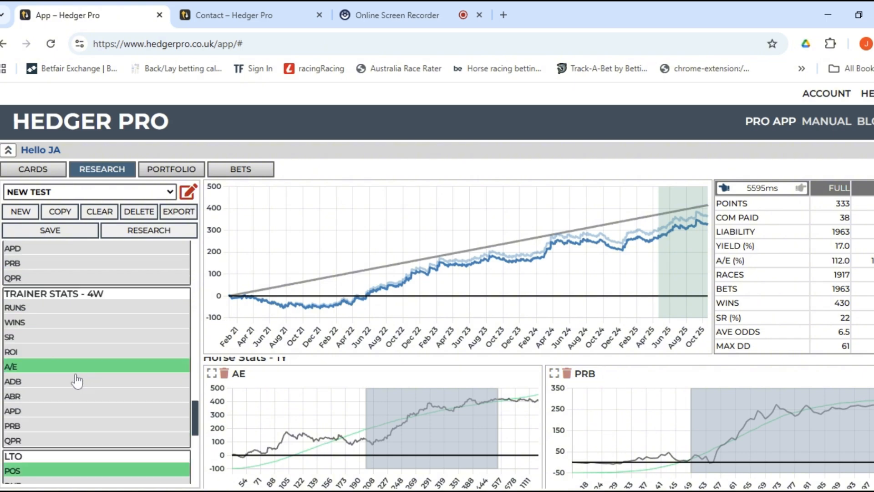
left_click(187, 193)
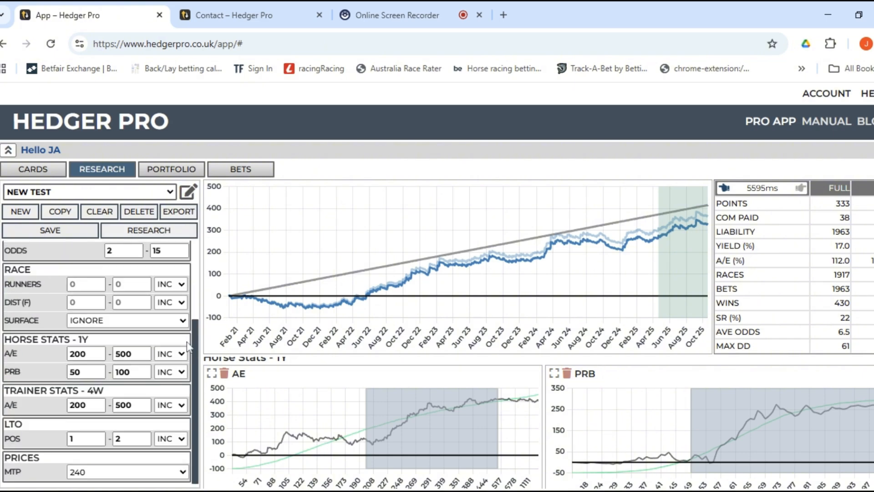